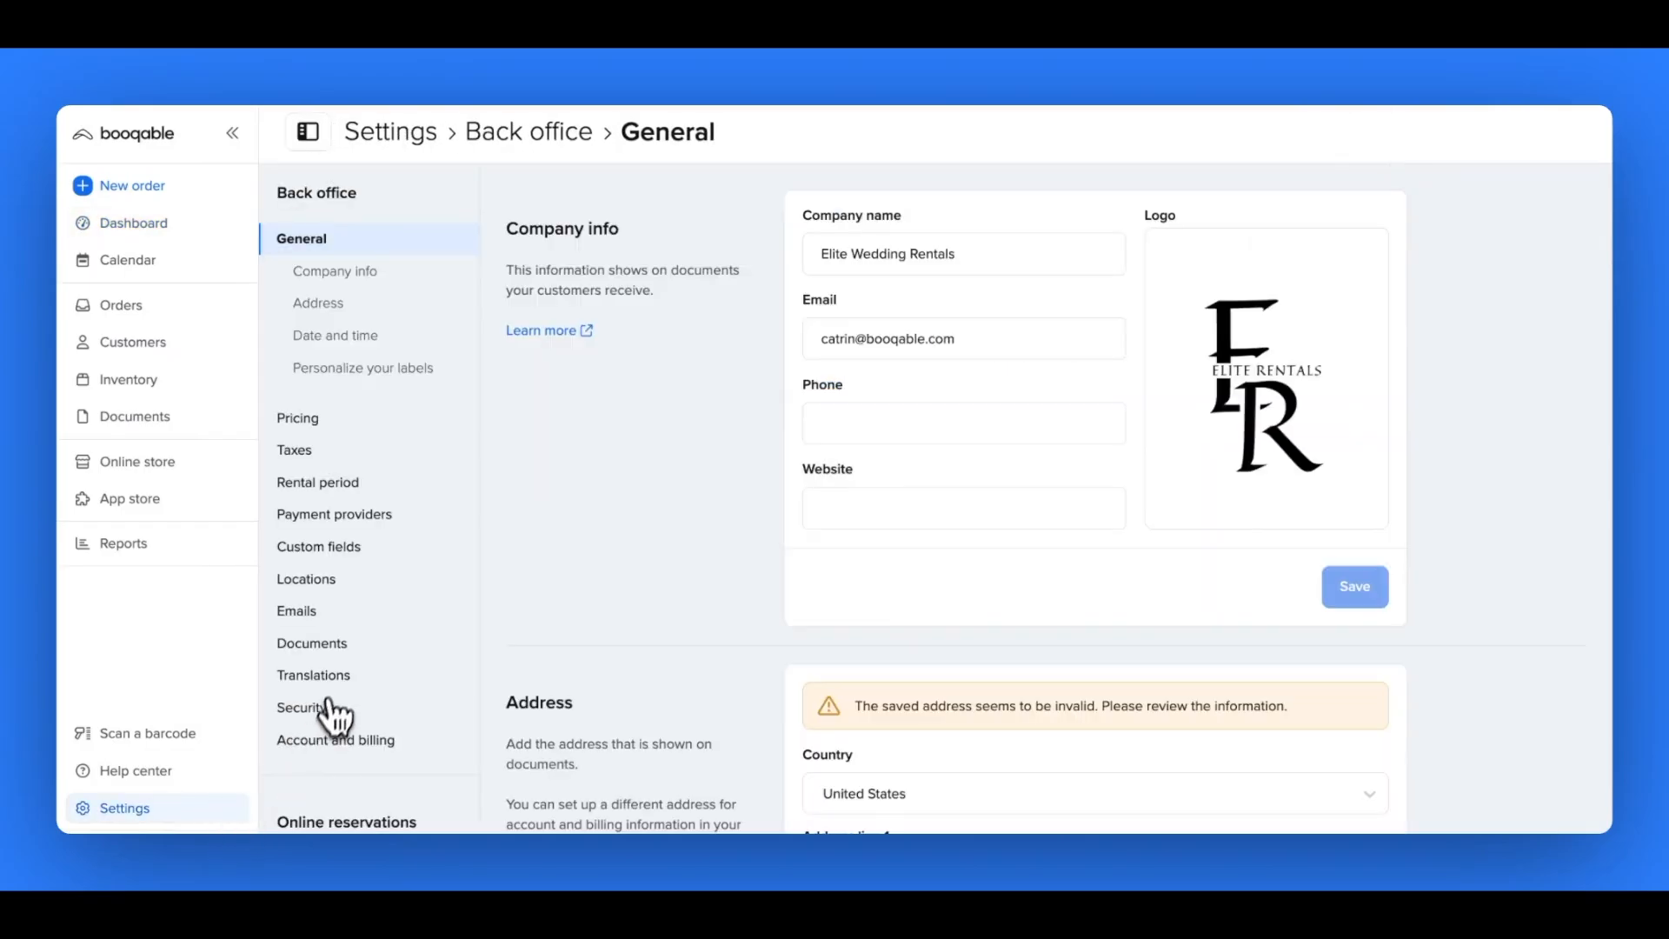
# - Open the back office translation settings and look through the Cart, Checkout, Payments, Online reservations, Customer accounts and Errors categories
pyautogui.click(335, 676)
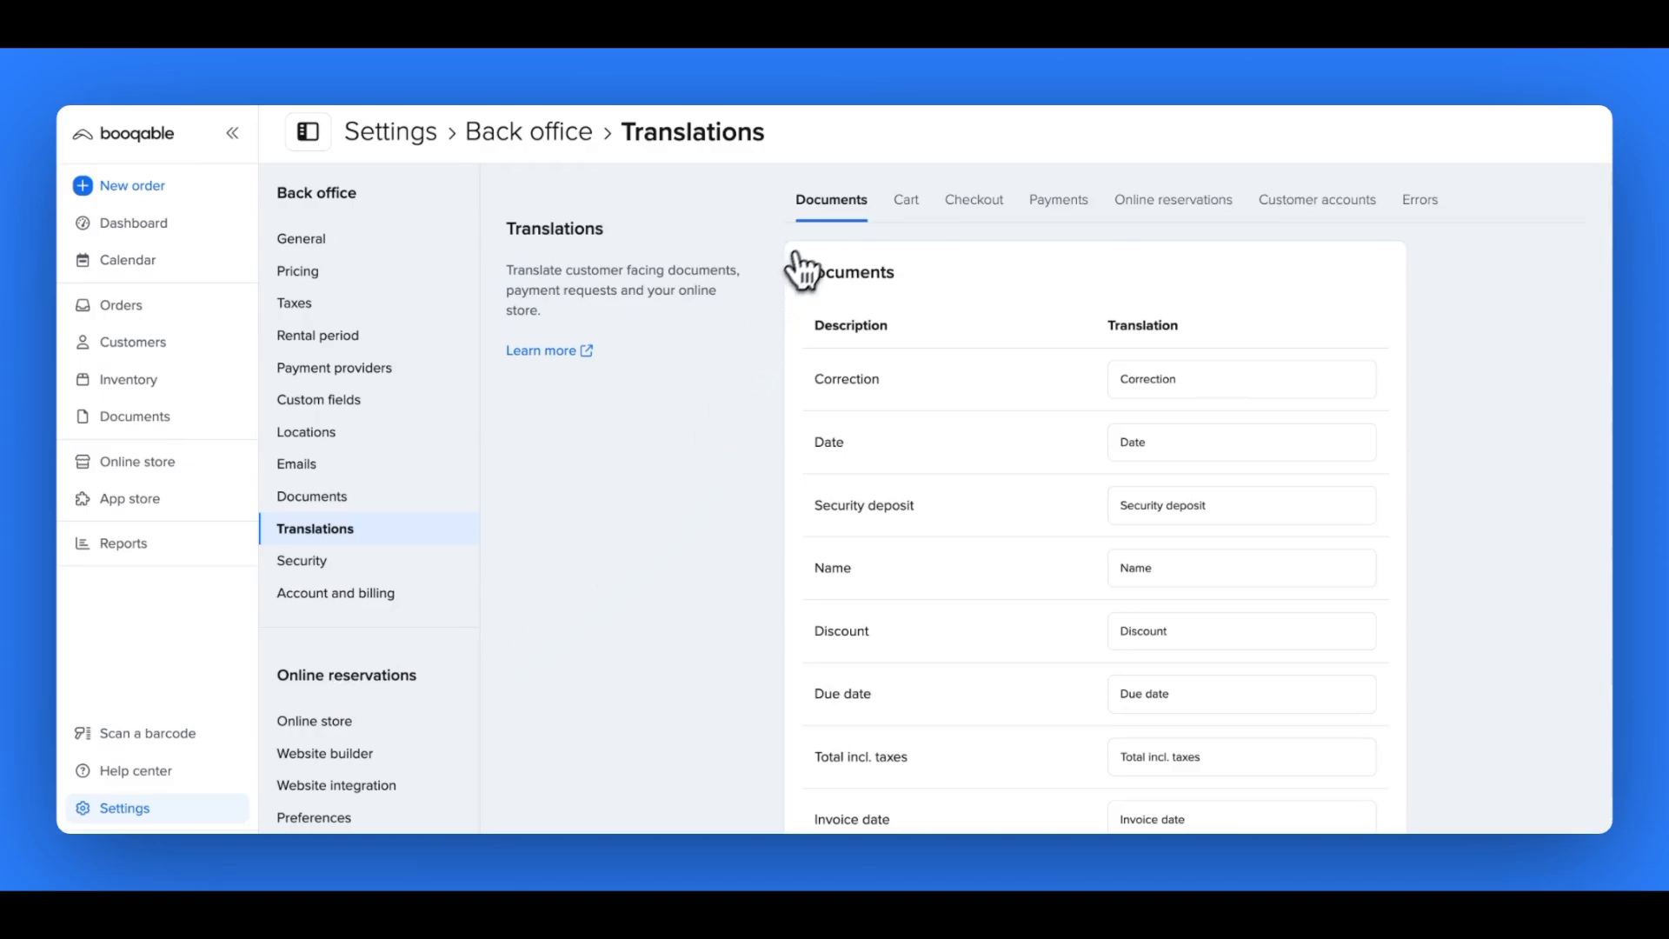
pyautogui.click(908, 214)
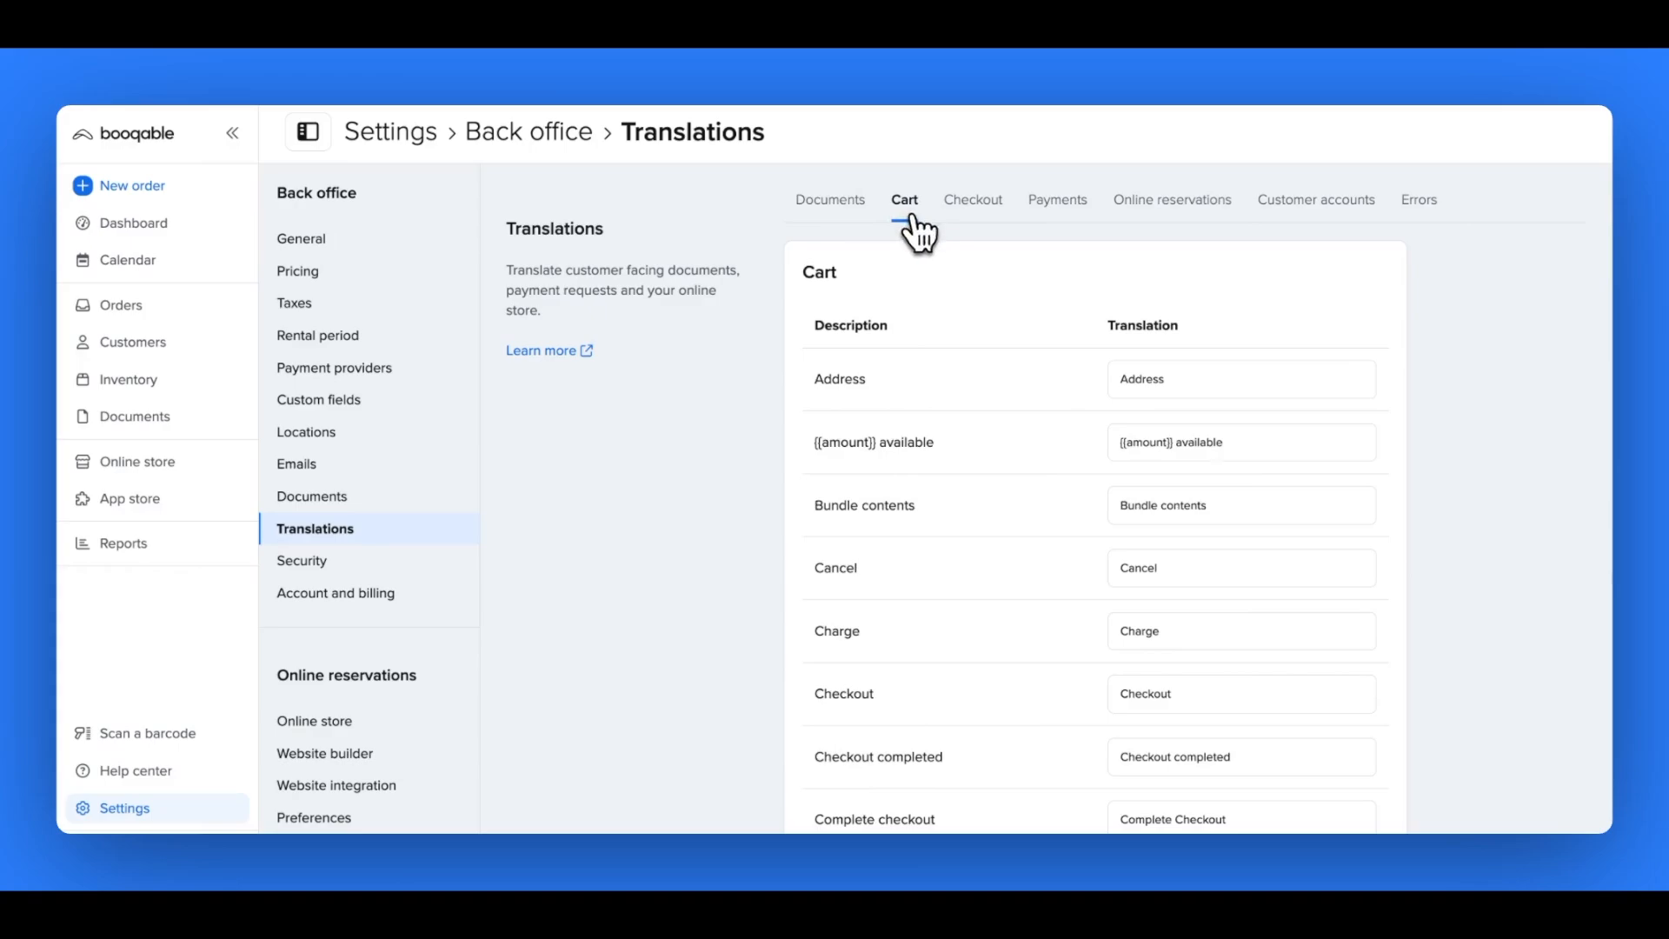
pyautogui.click(973, 215)
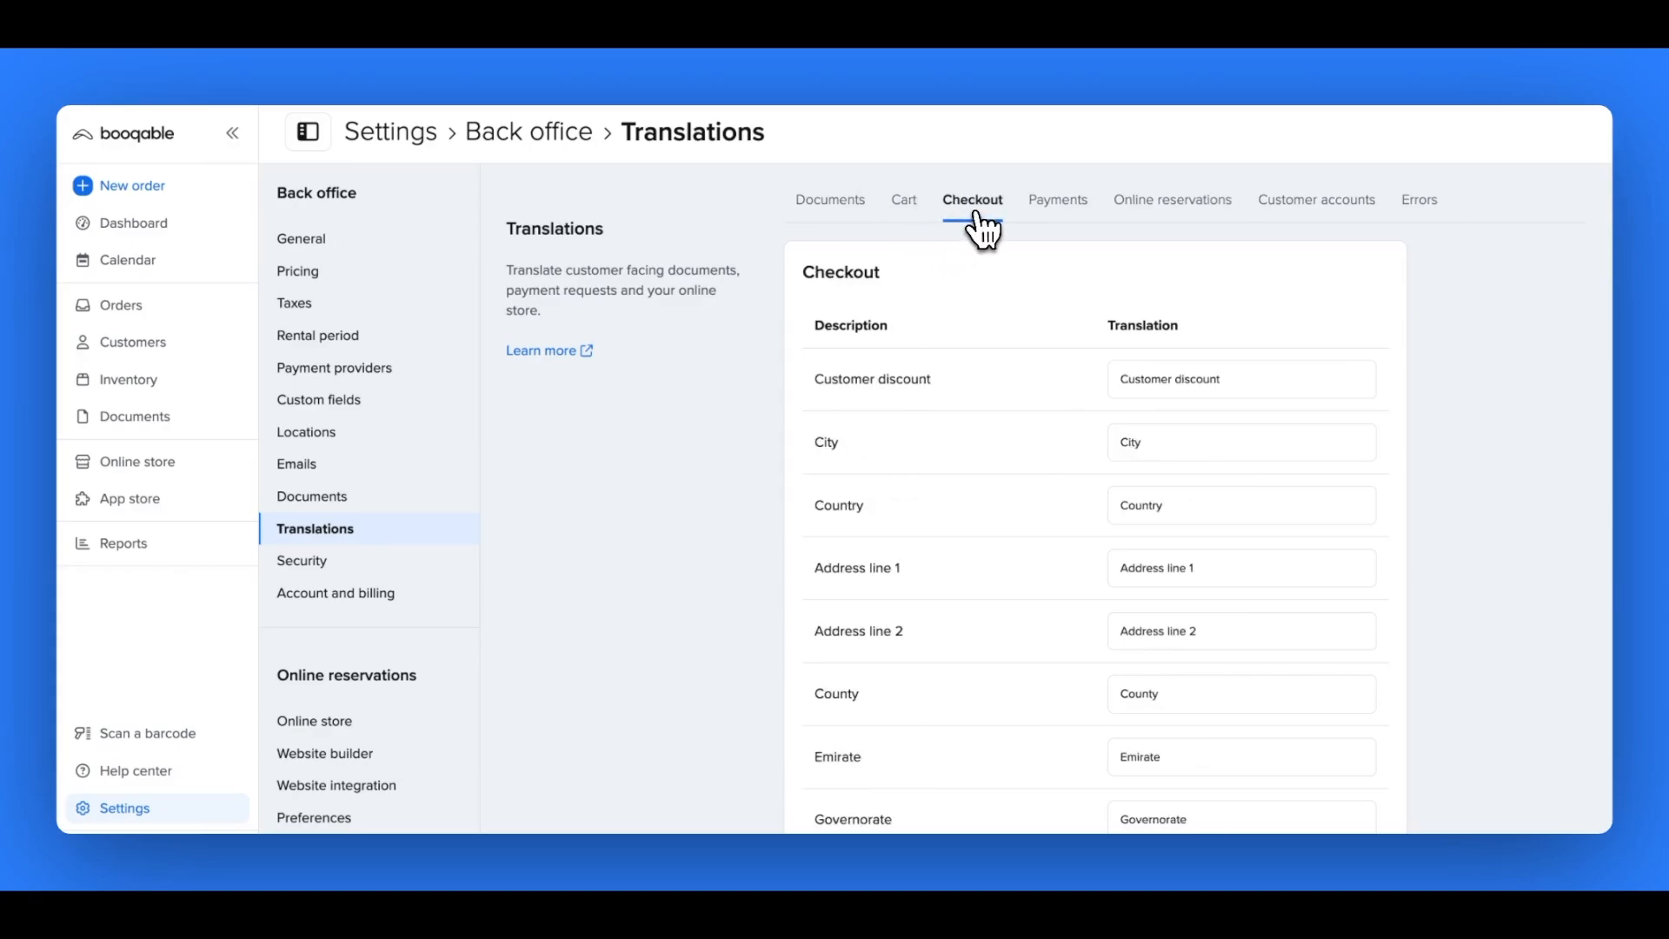
pyautogui.click(1047, 218)
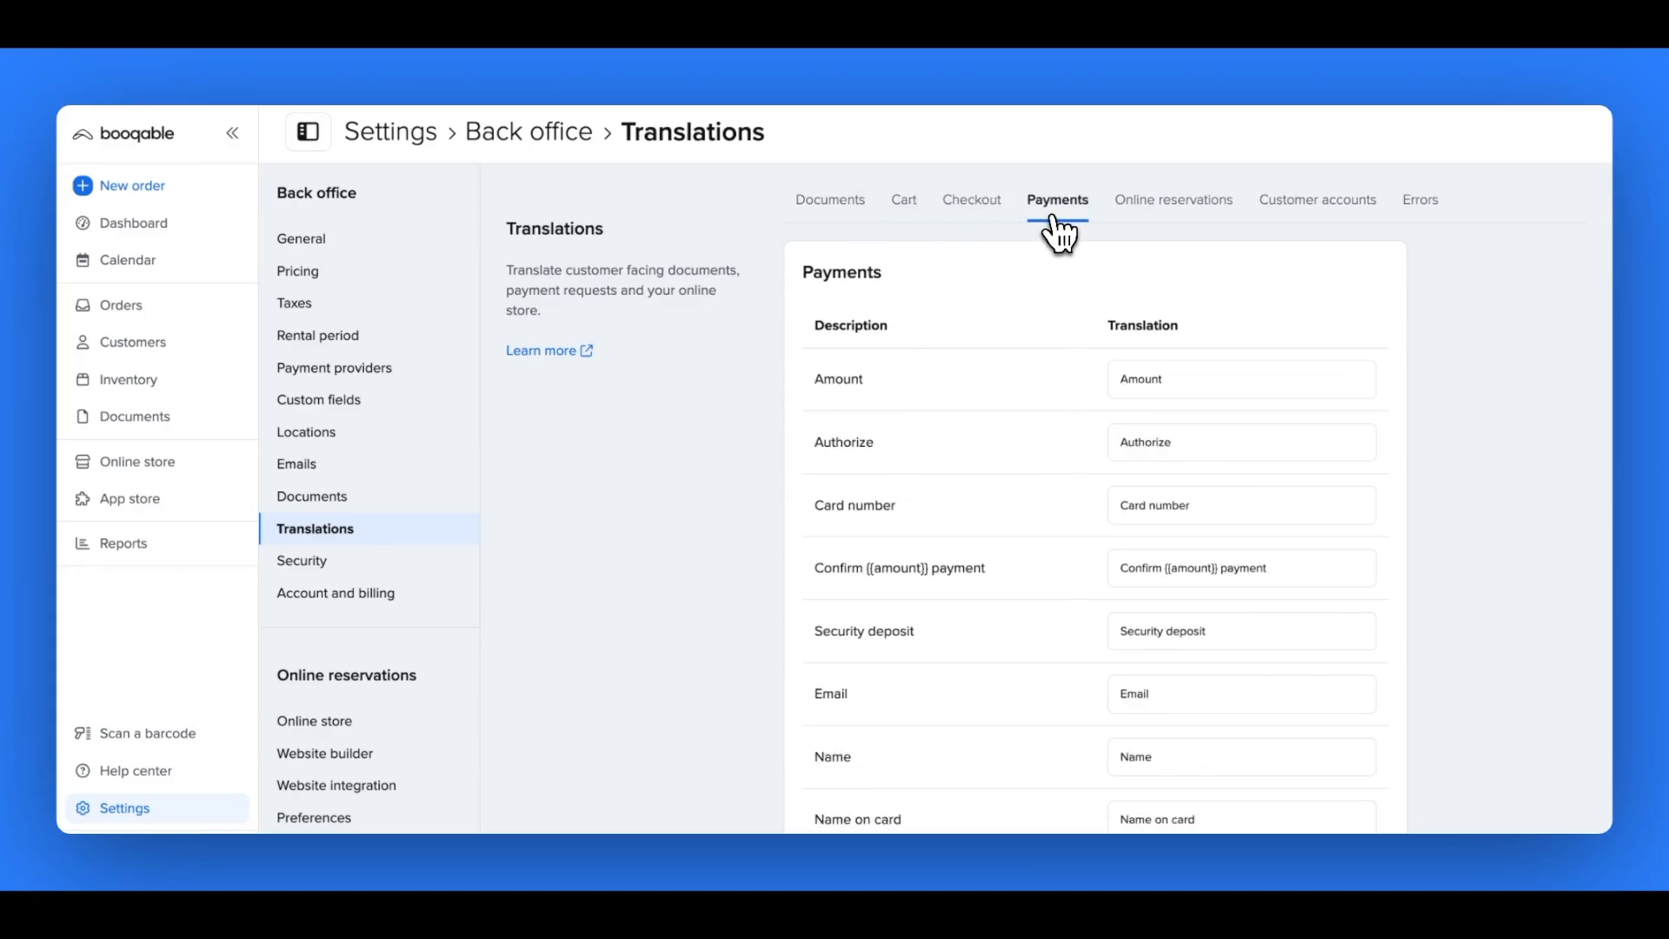
pyautogui.click(1144, 225)
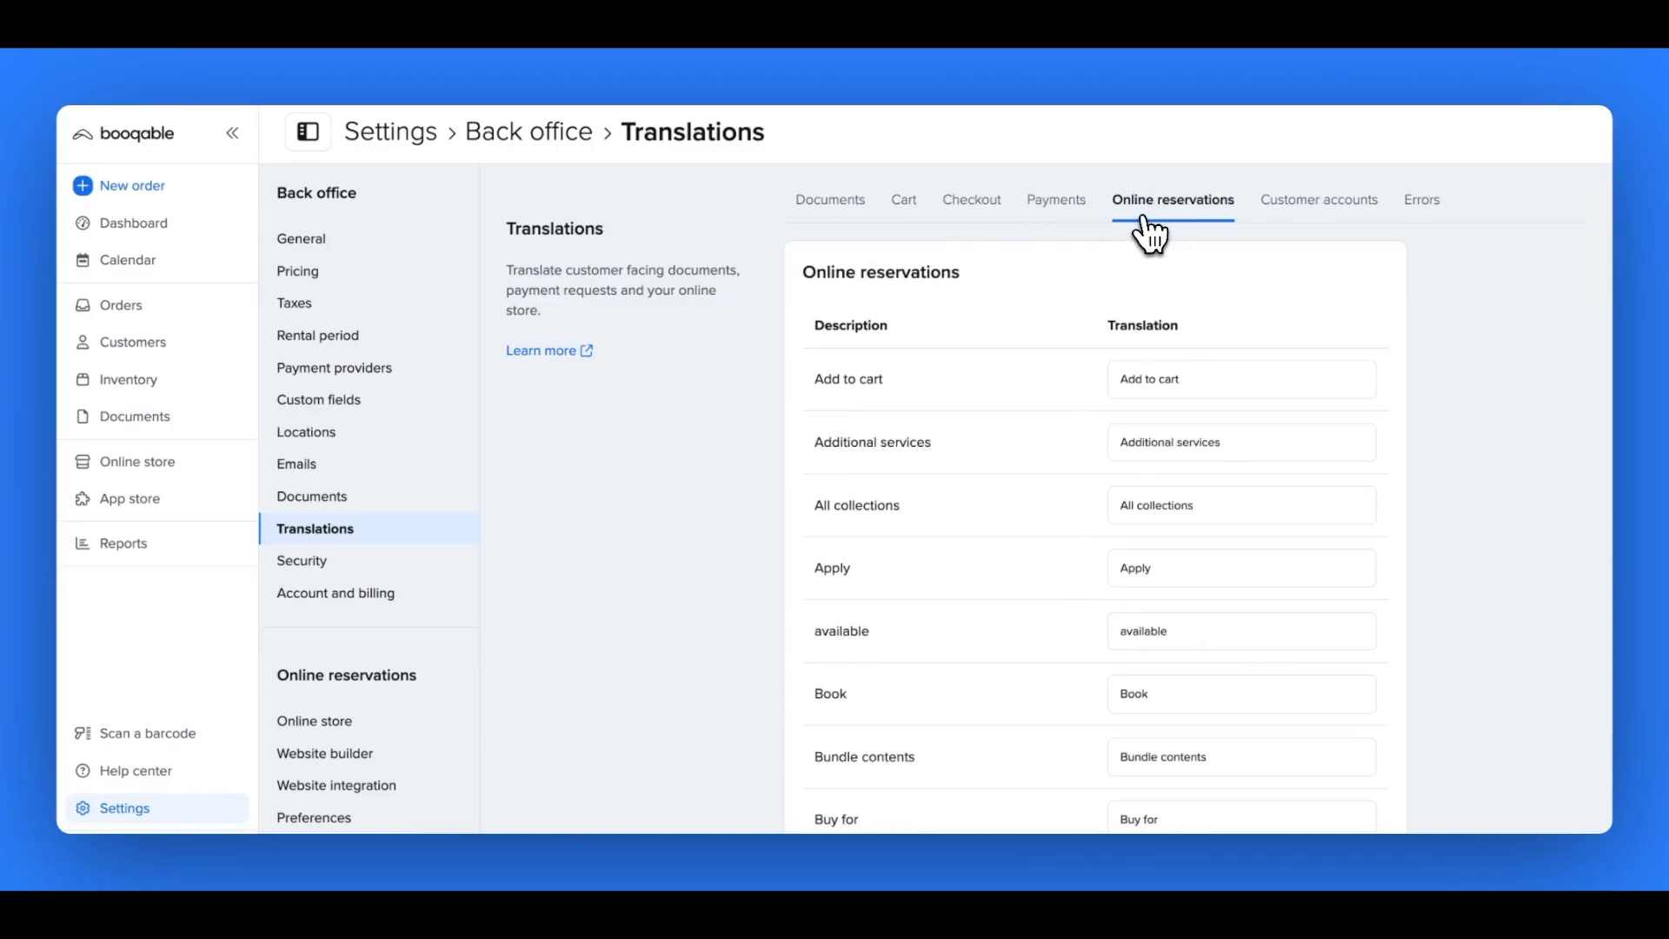
pyautogui.click(1279, 221)
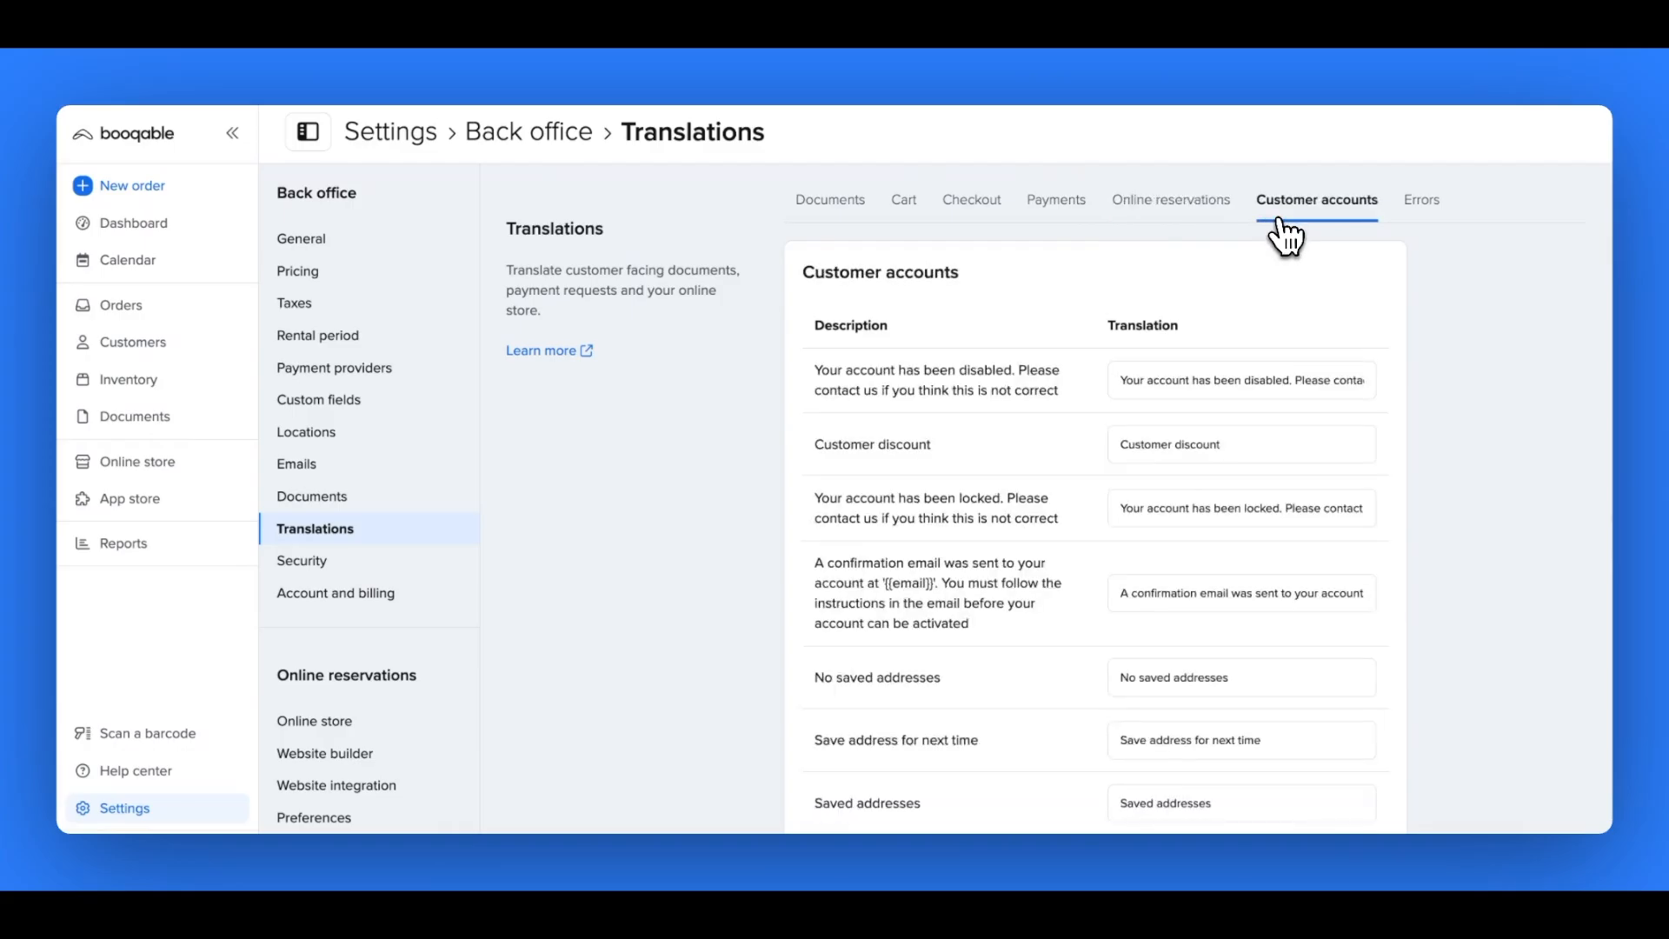
pyautogui.click(1417, 207)
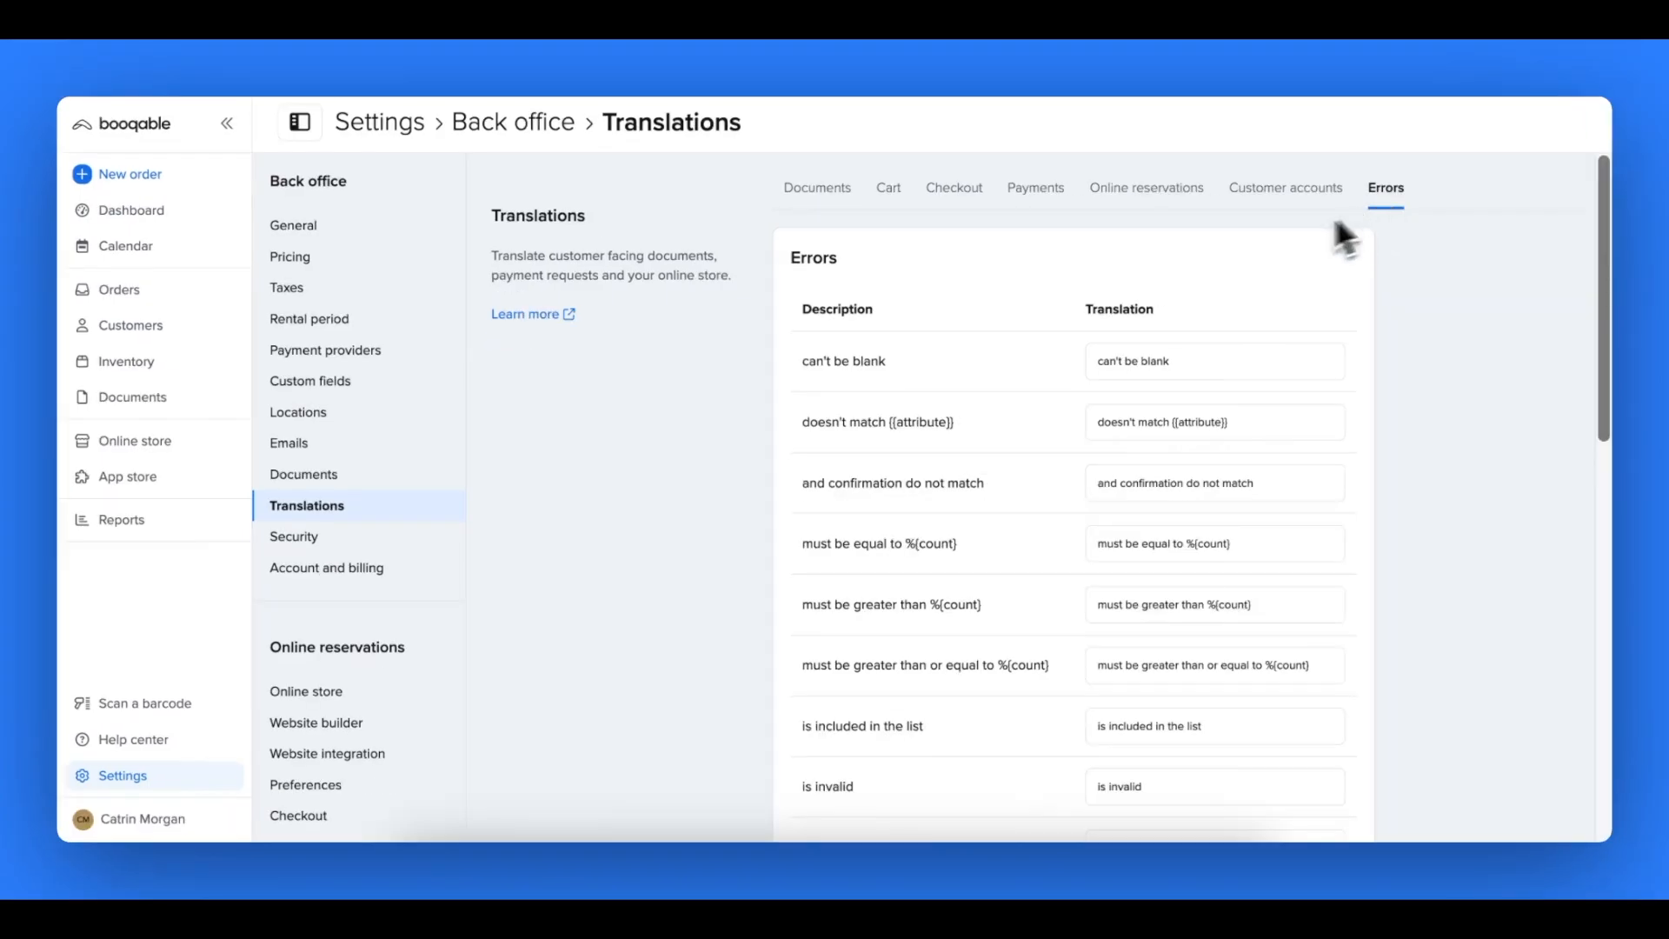
# - In the Cart translations, change the translation of "Checkout" to "Wishlist"
pyautogui.click(898, 207)
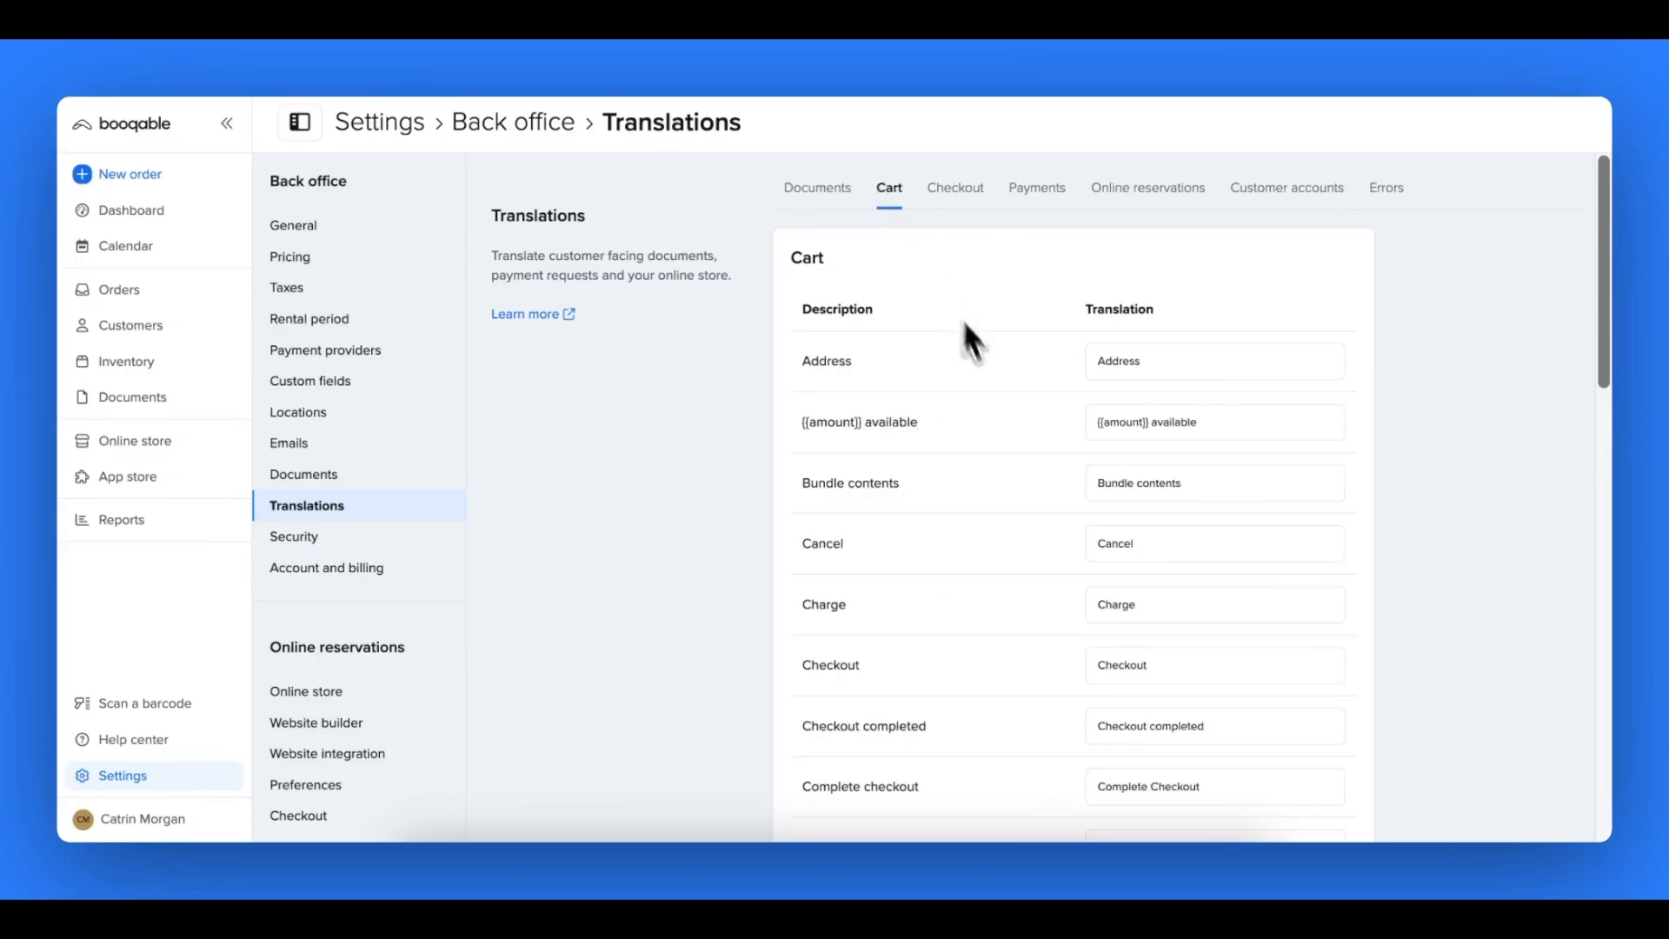
pyautogui.scroll(-2, 1006, 437)
pyautogui.scroll(-2, 1005, 436)
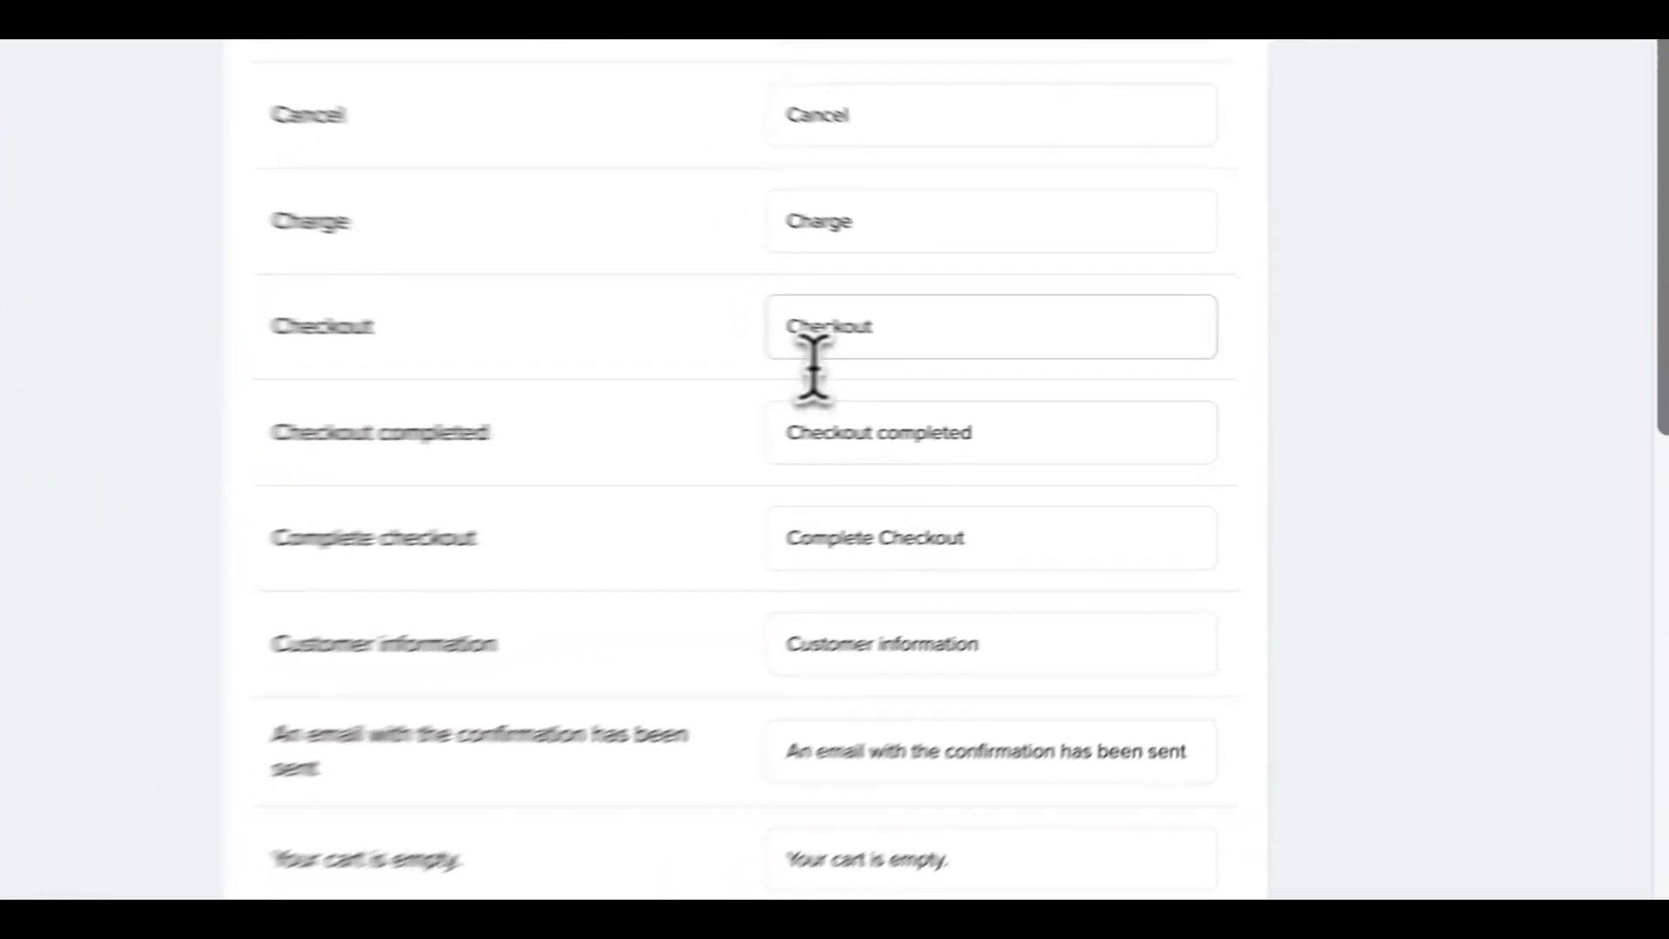
pyautogui.doubleClick(1115, 416)
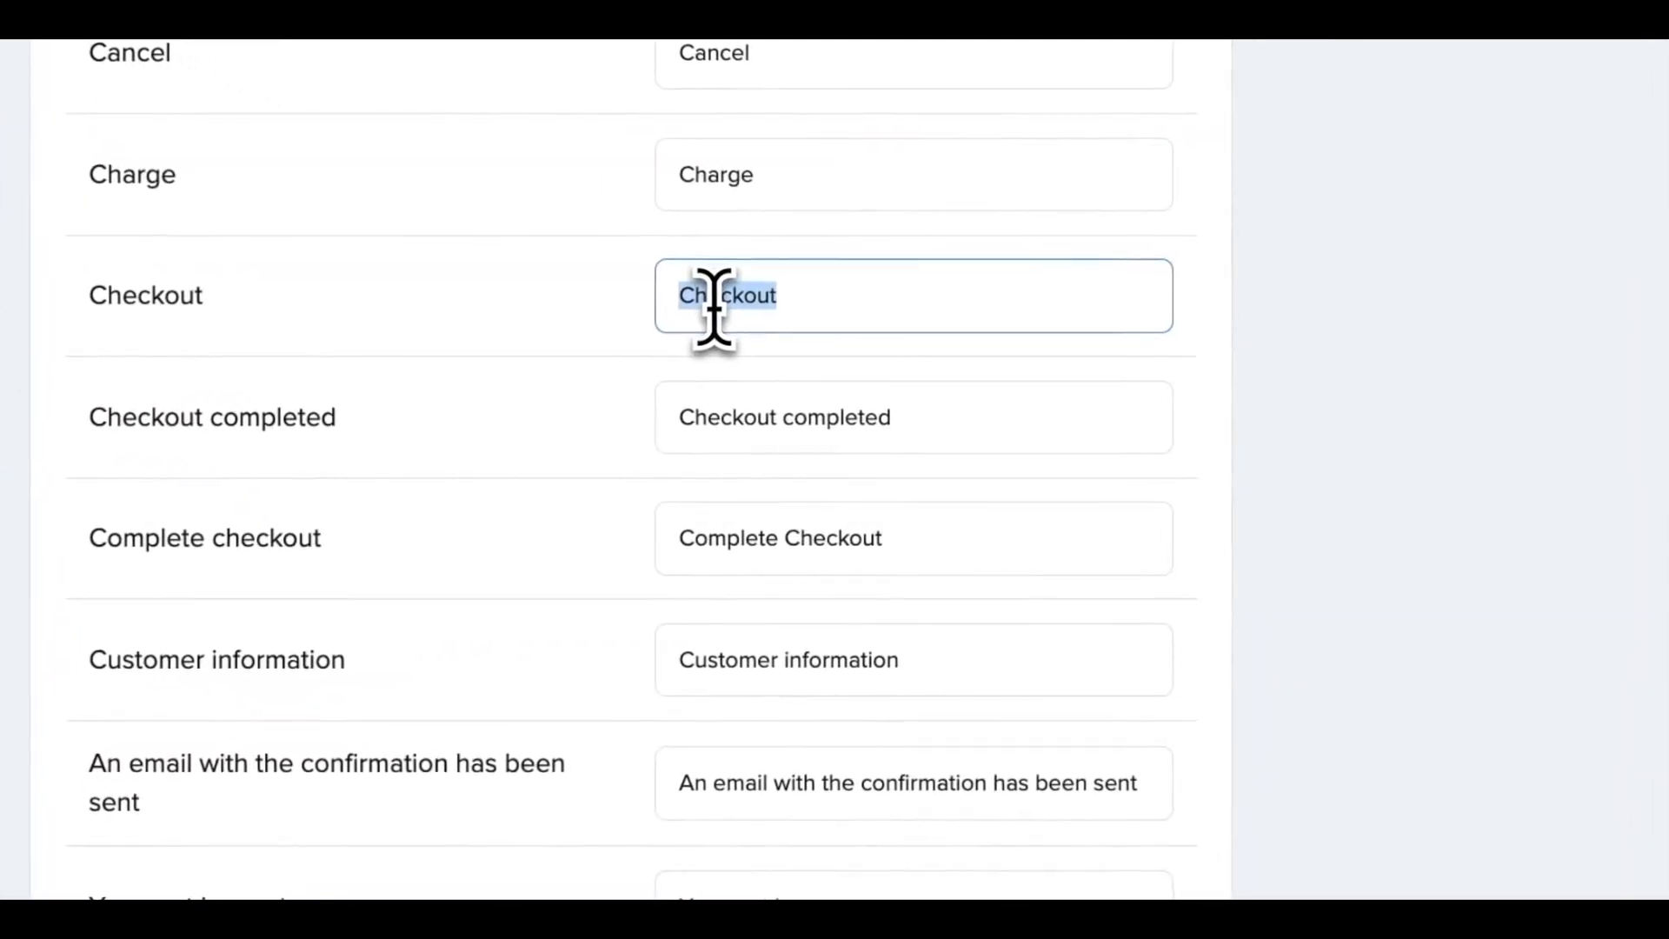
pyautogui.write('Wishlist')
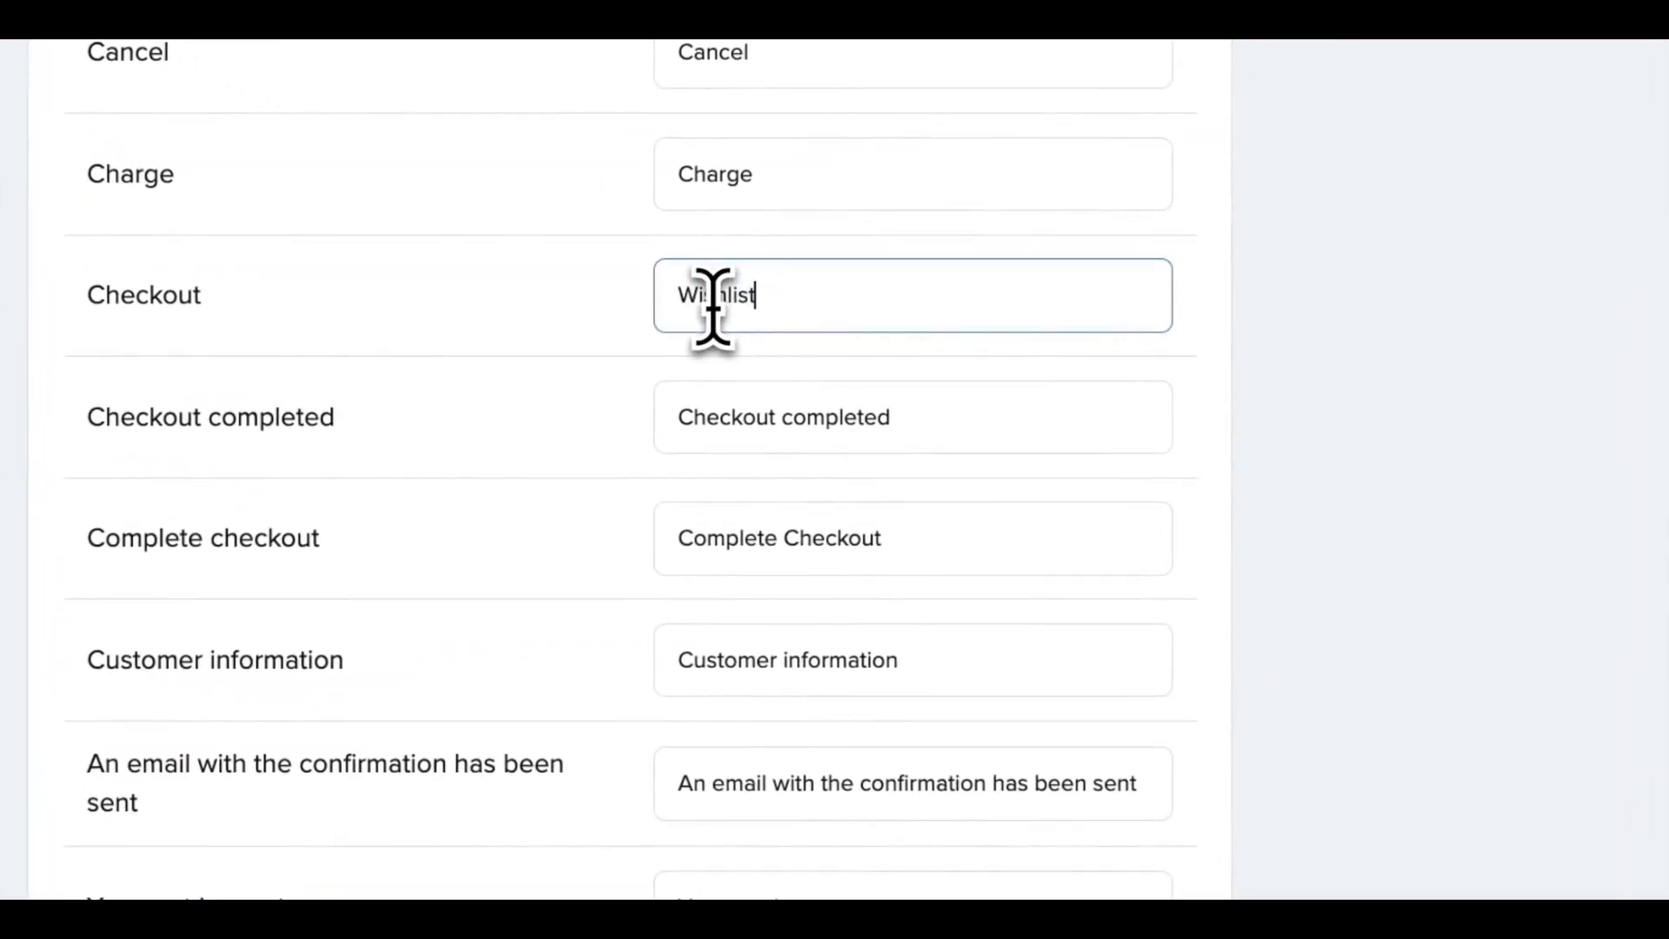
# - Set the cart translation of "Checkout completed" to "Wishlist submitted" and of "Complete checkout" to "Submit wishlist"
pyautogui.doubleClick(765, 415)
pyautogui.write('Wishlist')
pyautogui.moveTo(781, 537); pyautogui.dragTo(891, 540)
pyautogui.write('W')
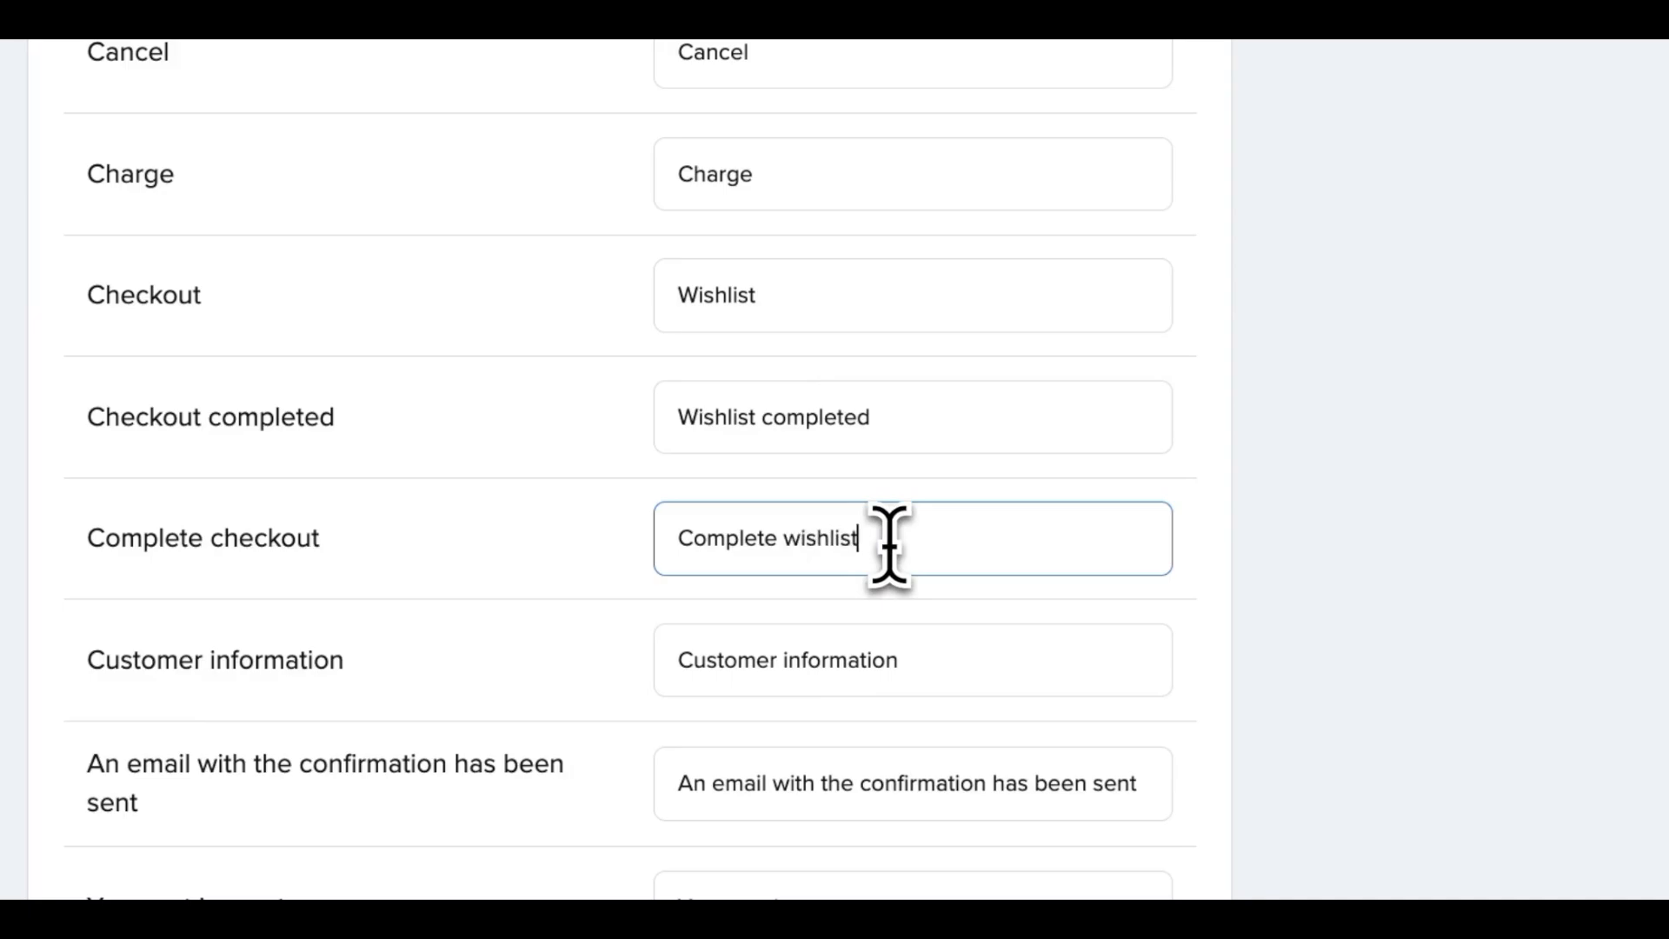
pyautogui.moveTo(780, 539); pyautogui.dragTo(658, 540)
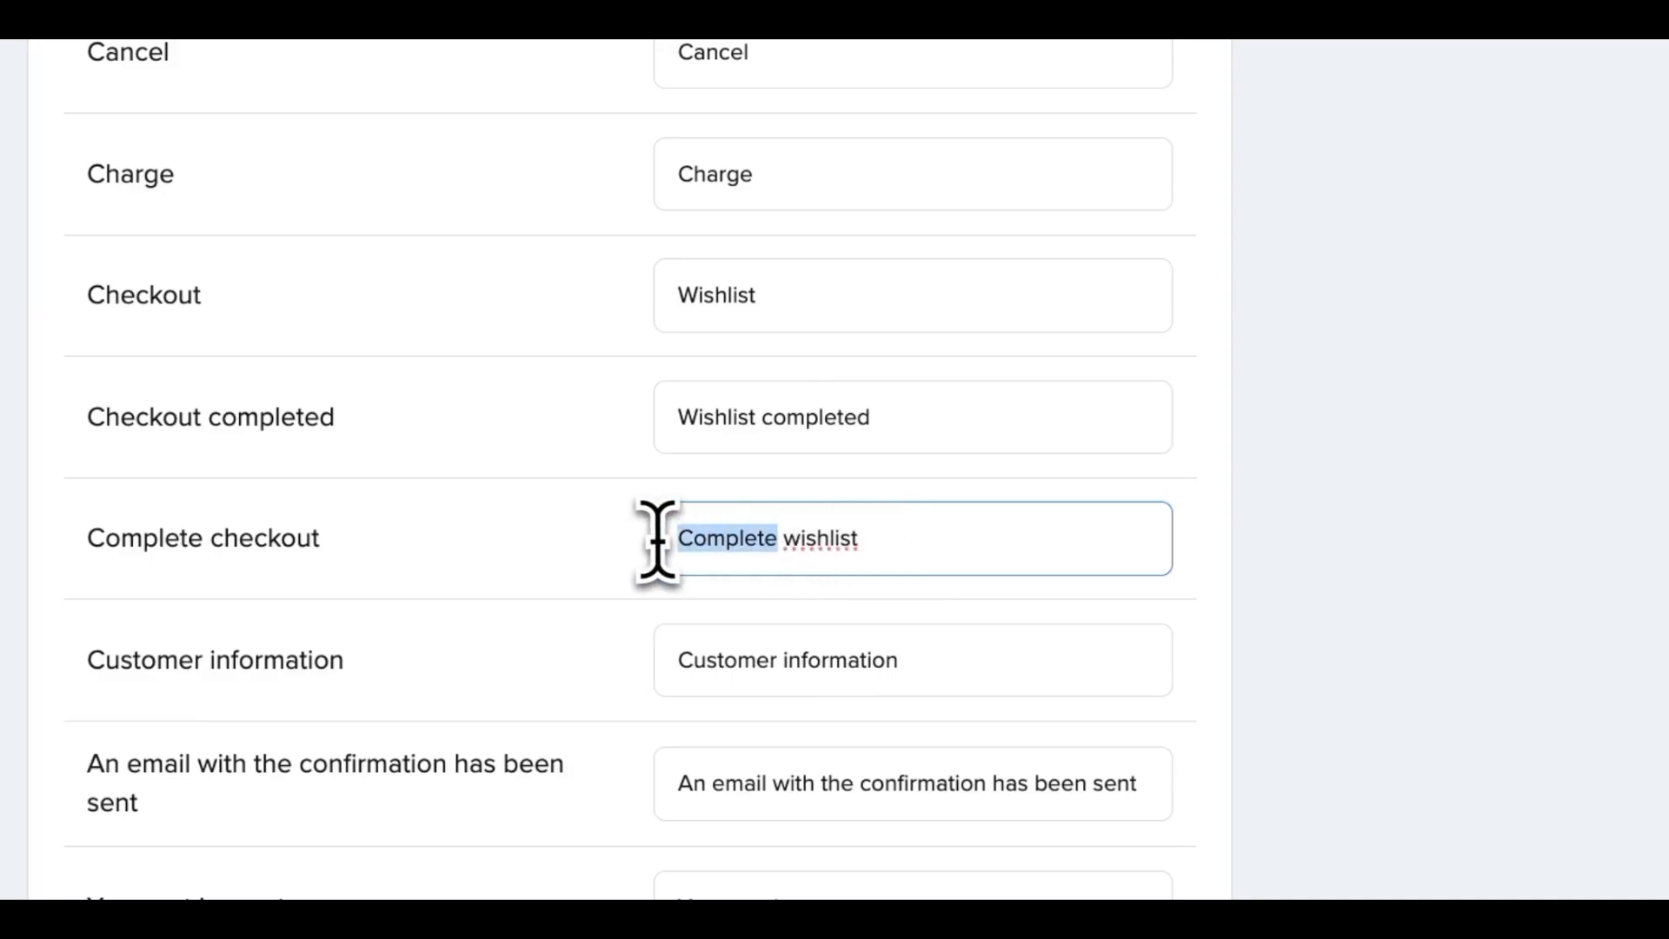
pyautogui.write('Submit')
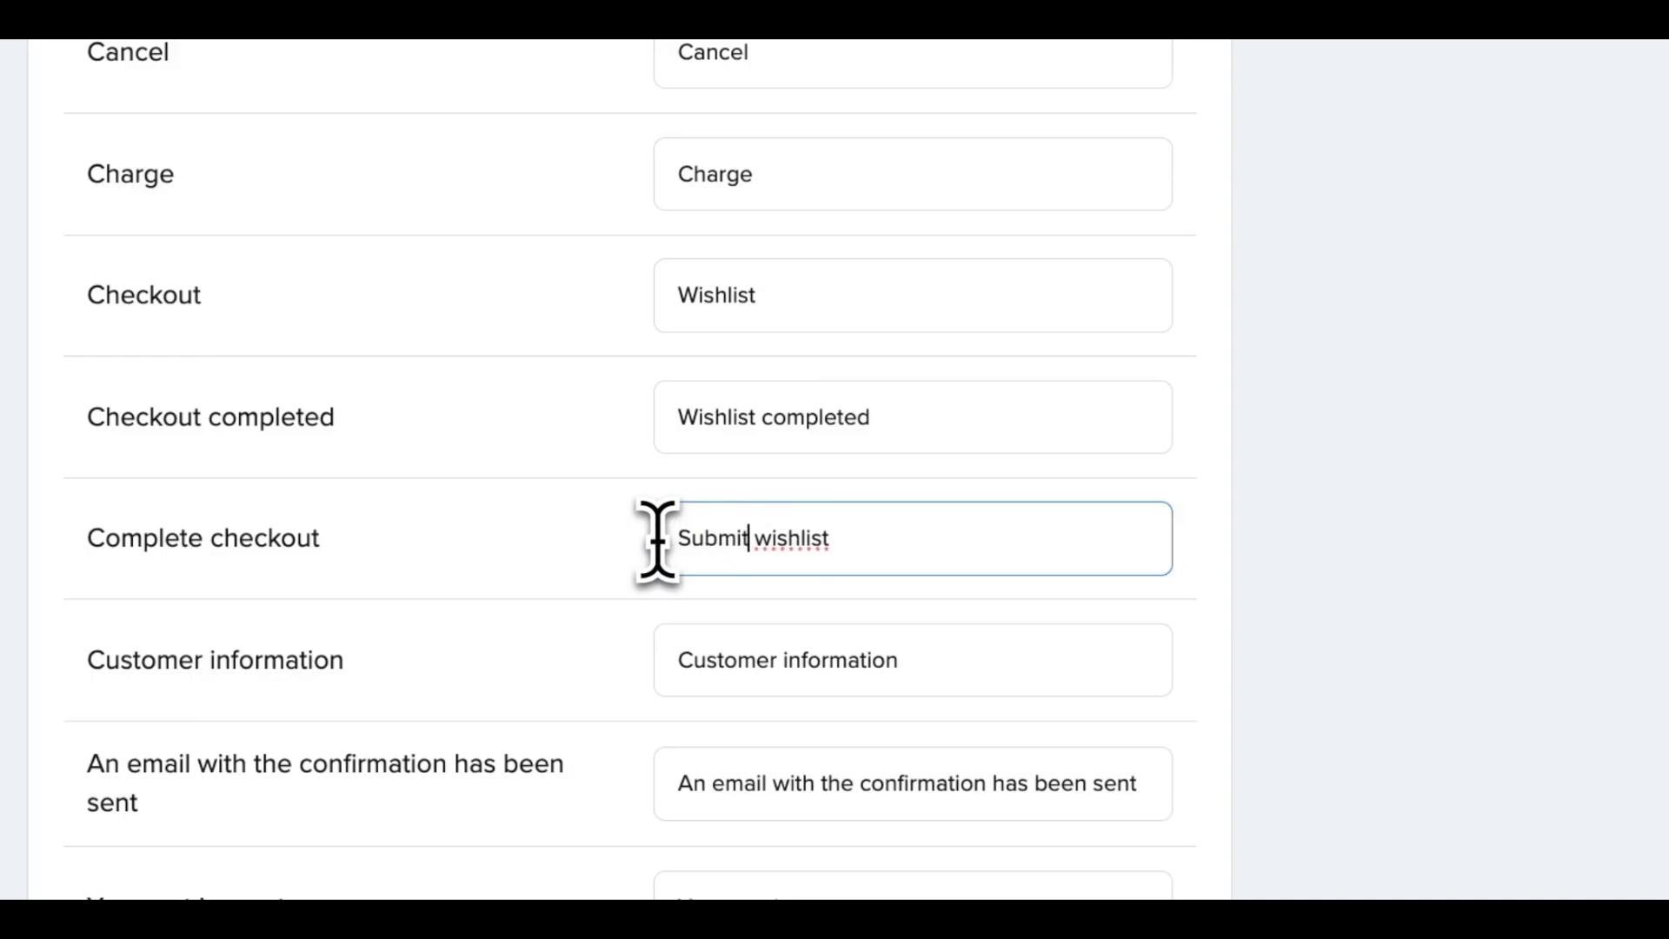
pyautogui.moveTo(762, 419); pyautogui.dragTo(954, 417)
pyautogui.write('submit')
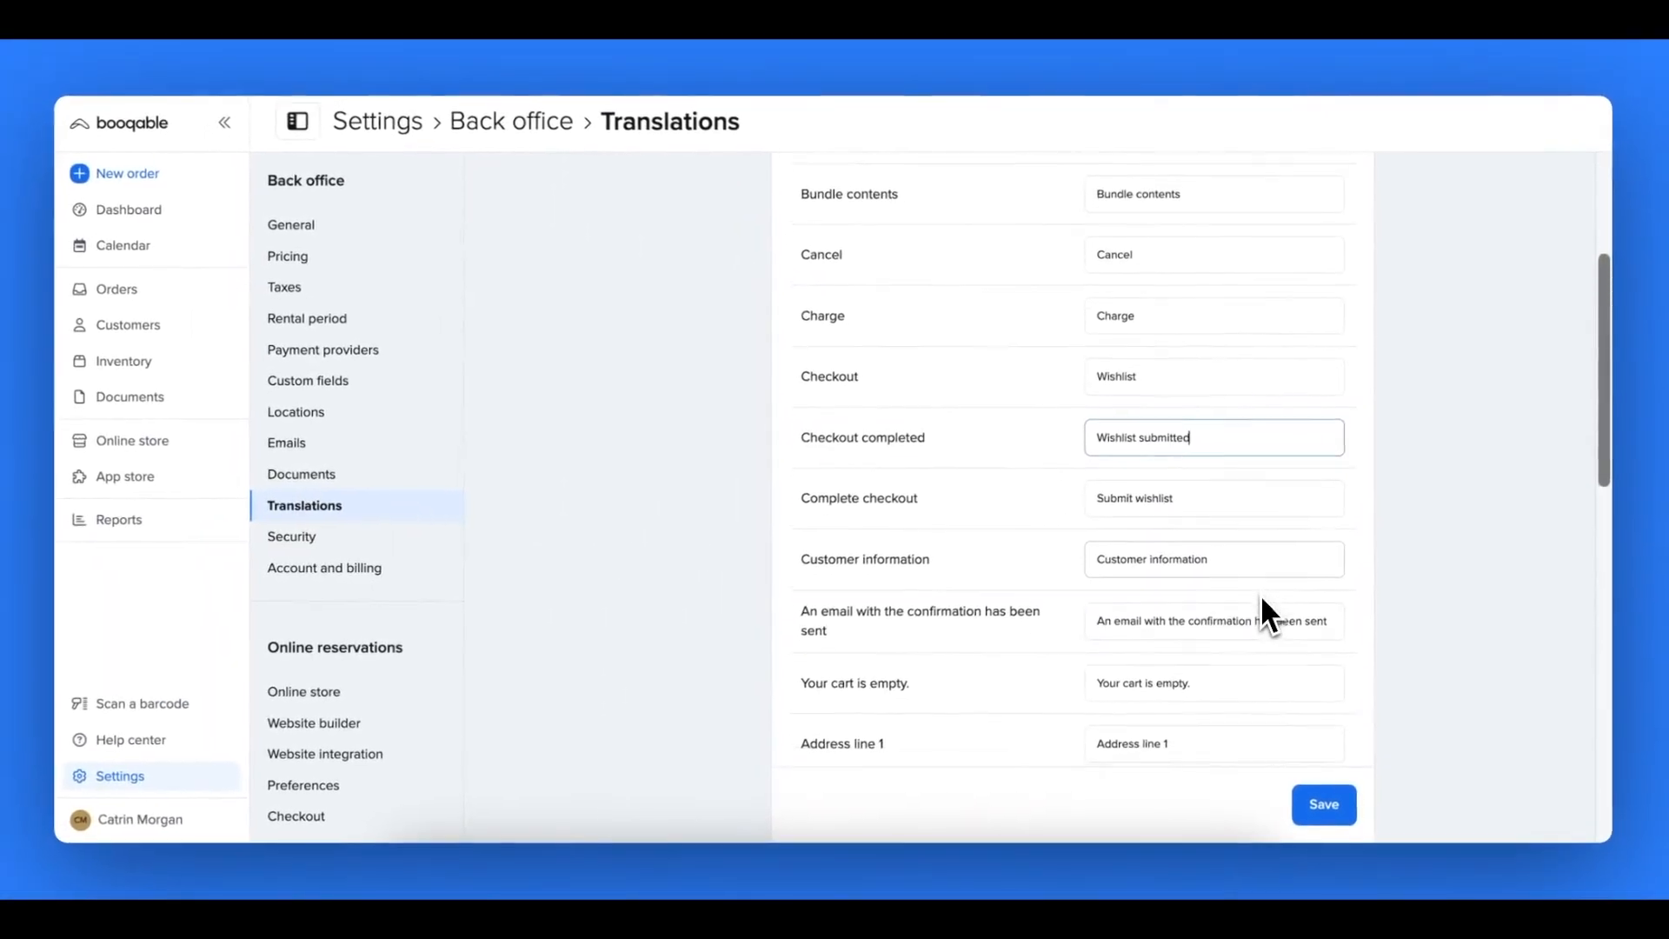
# - Translate "Your cart is empty." as "Your wishlist is empty." and "Cart" as "Wishlist", and save the cart translations
pyautogui.scroll(-3, 1261, 598)
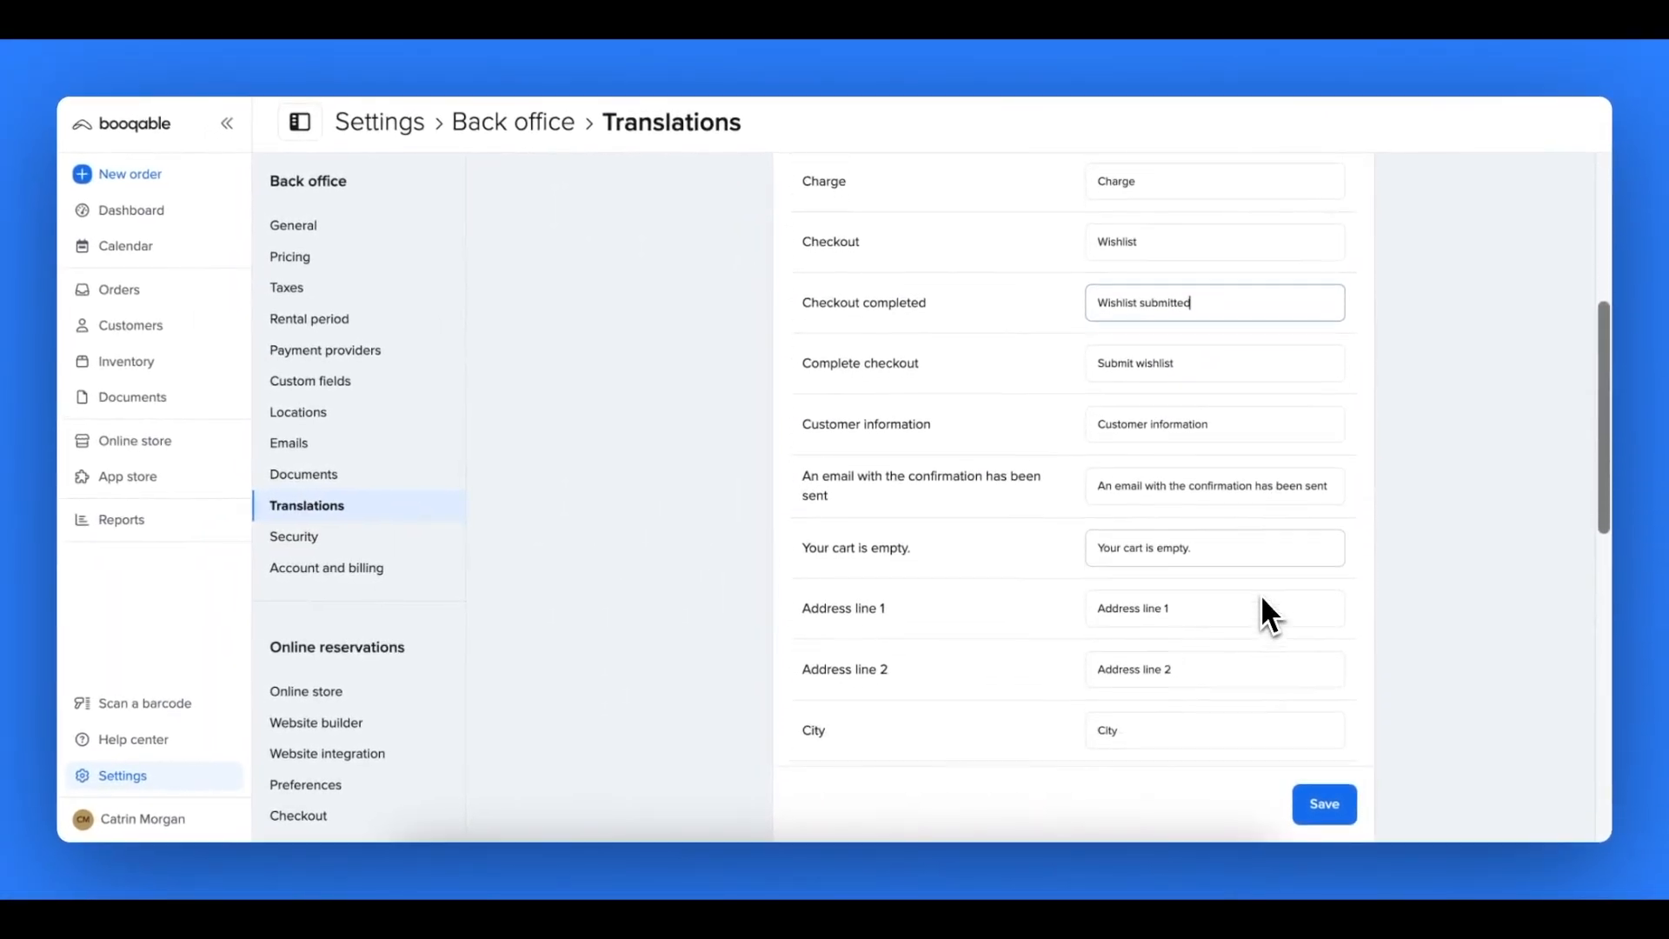
pyautogui.moveTo(1122, 532); pyautogui.dragTo(1142, 532)
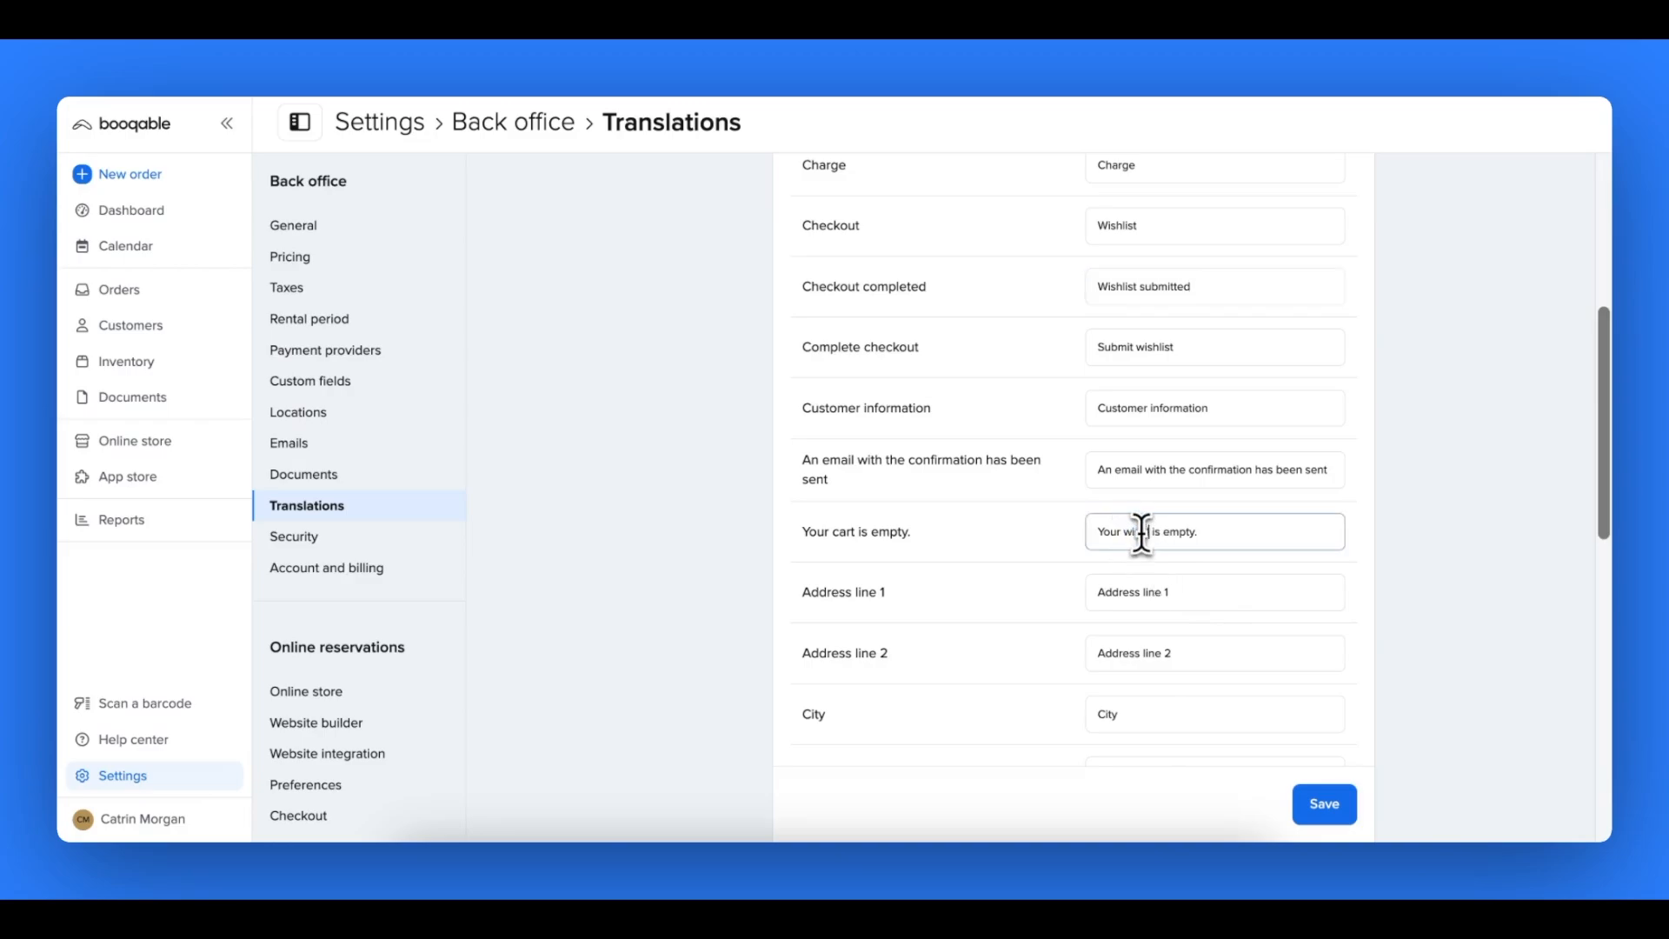
pyautogui.scroll(-3, 1147, 623)
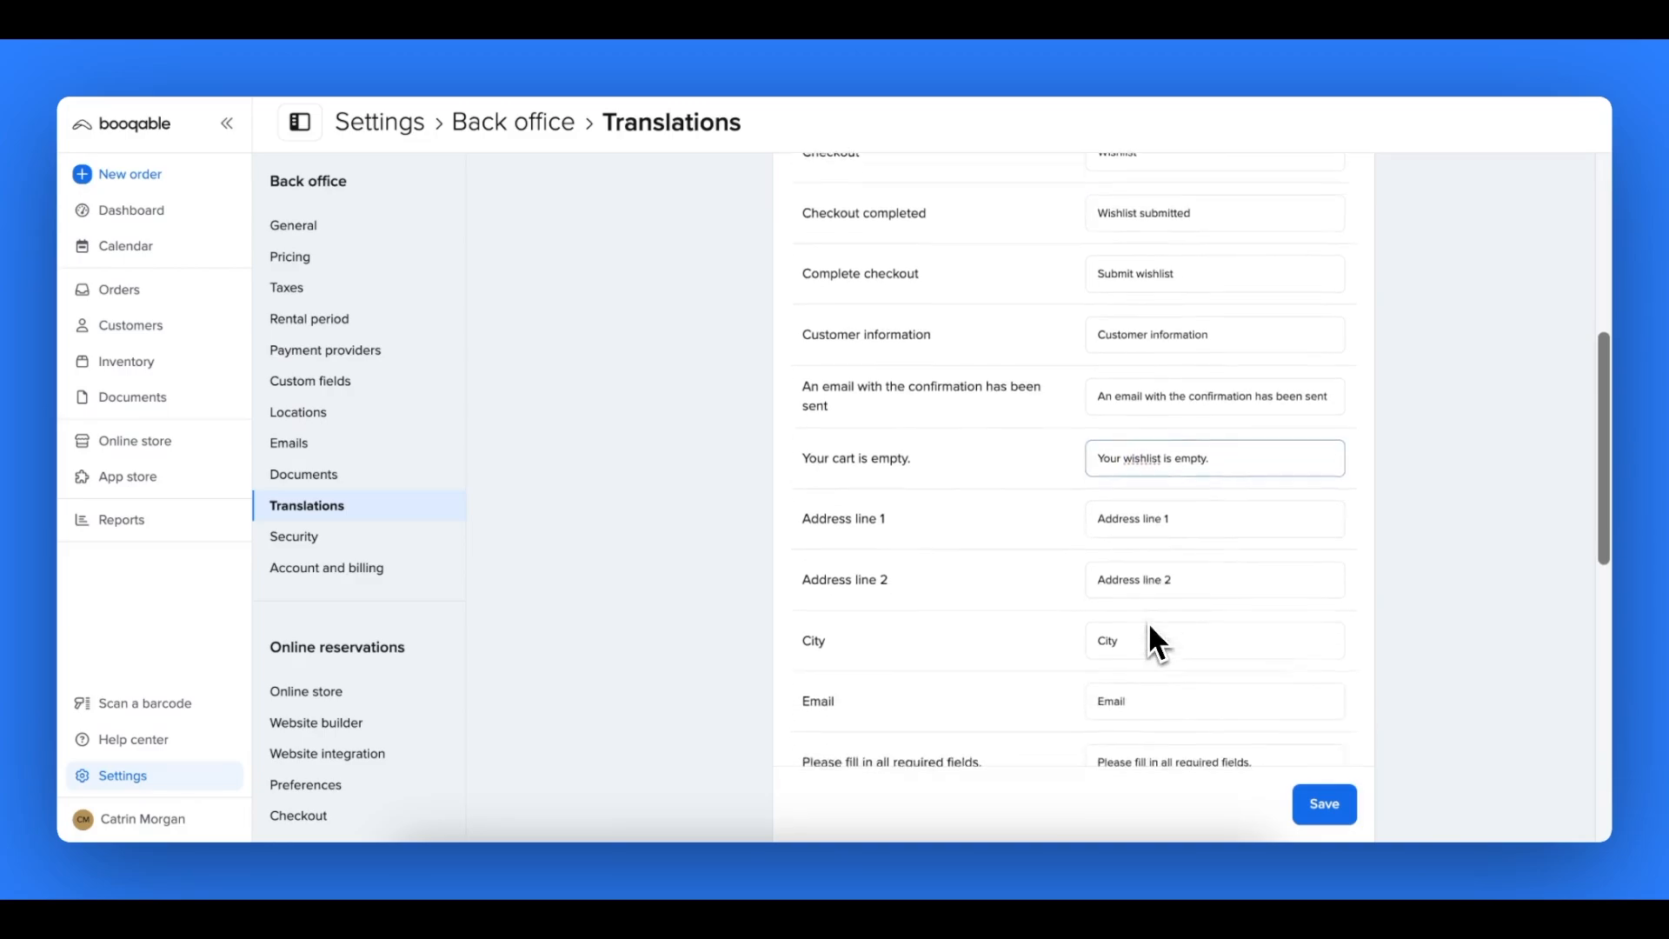
pyautogui.scroll(-7, 1149, 626)
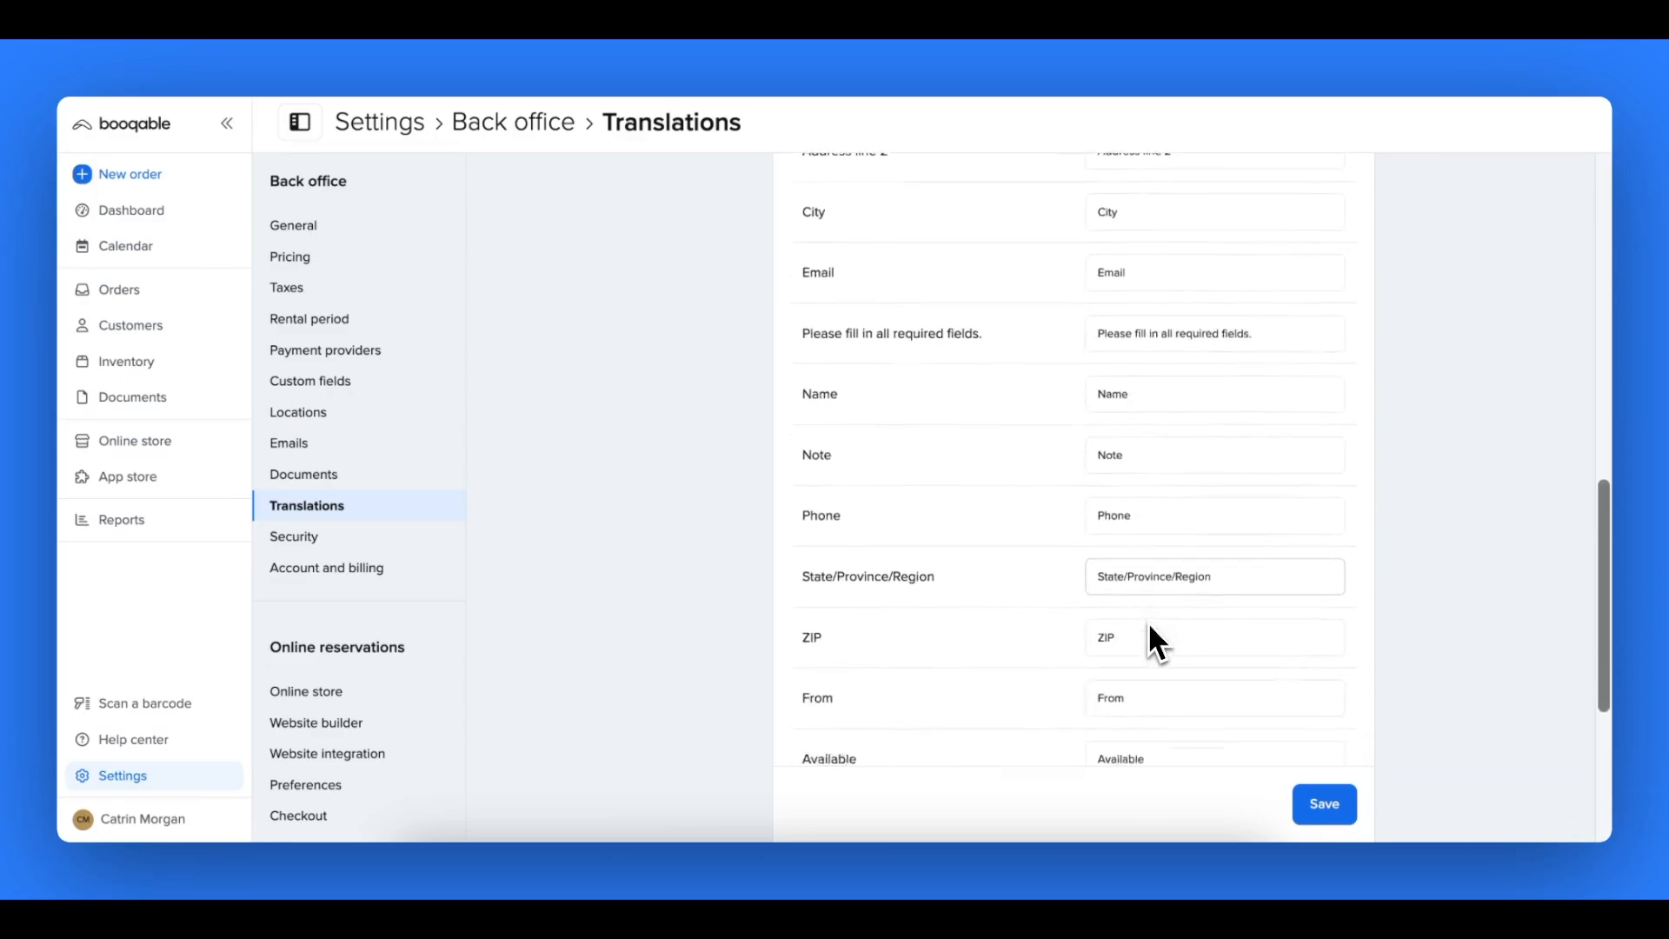
pyautogui.scroll(-1, 1147, 623)
pyautogui.doubleClick(1114, 636)
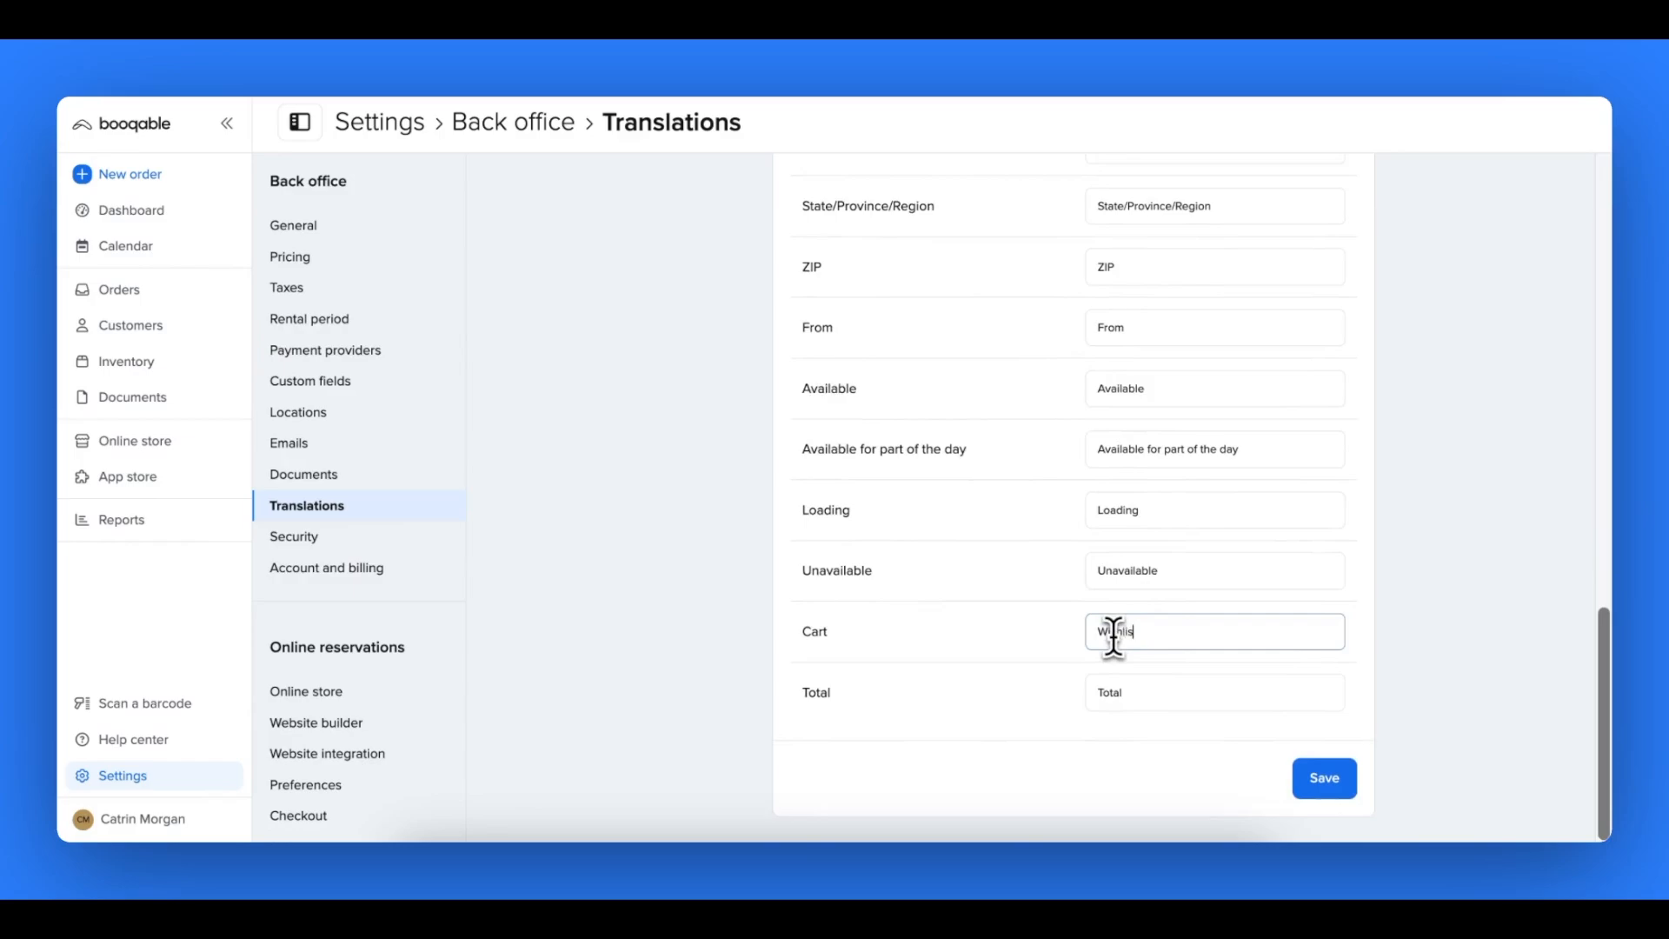
pyautogui.click(1325, 778)
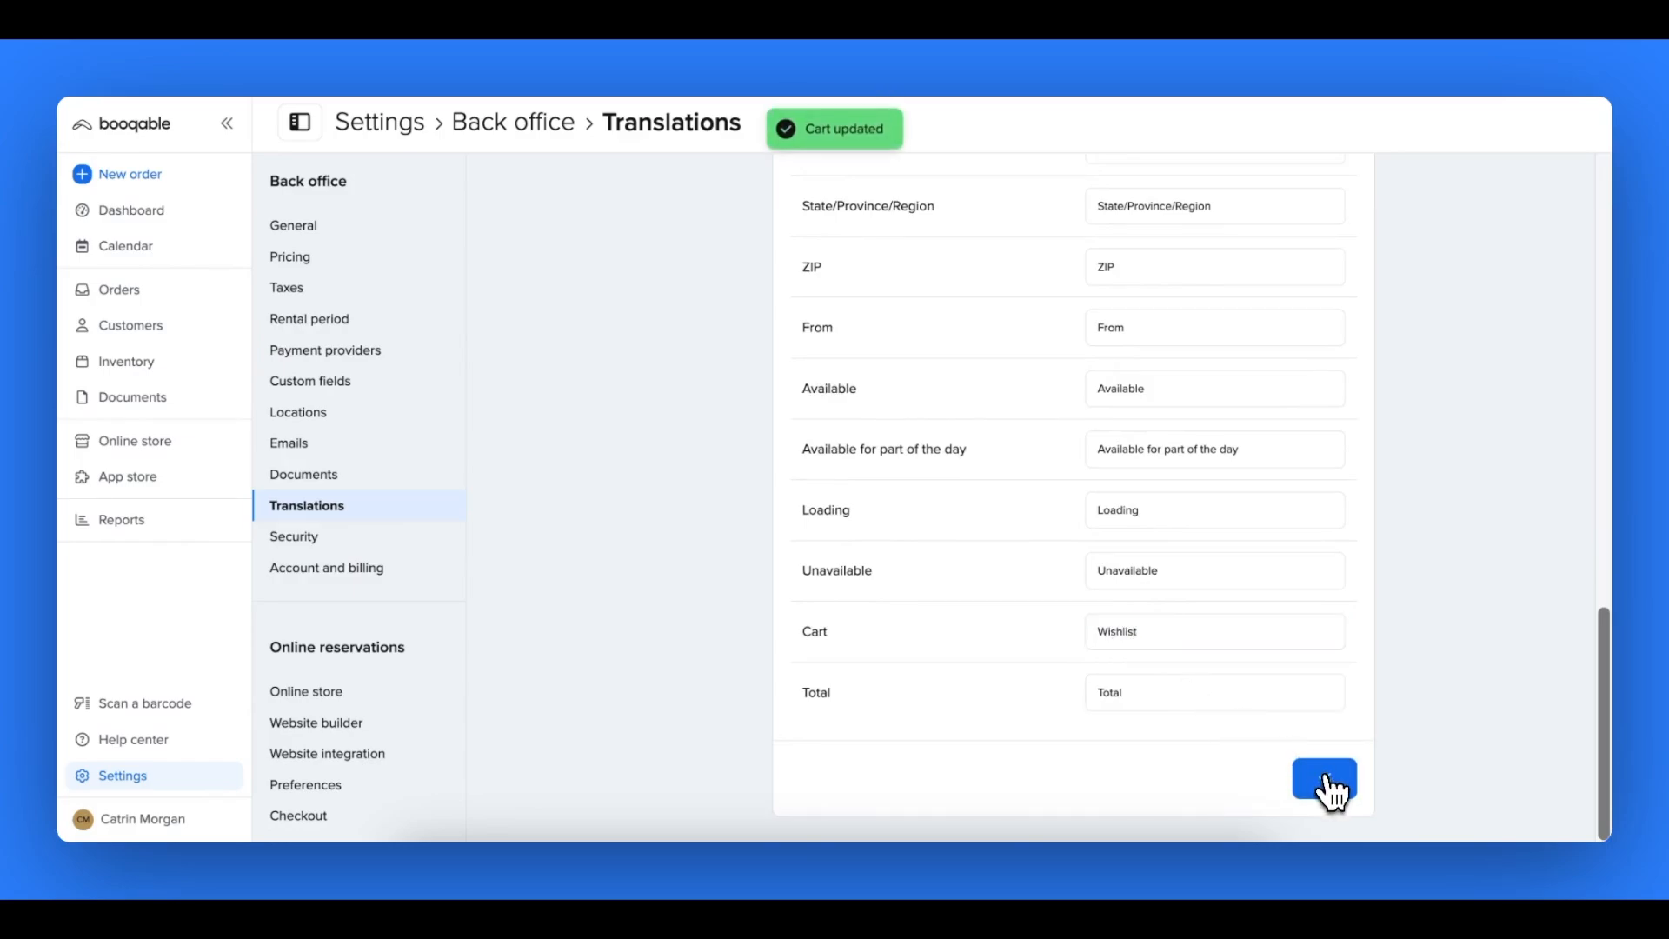
# - In the Checkout translations, change "Your shopping cart is empty" to "Your wishlist is empty"
pyautogui.scroll(15, 1098, 364)
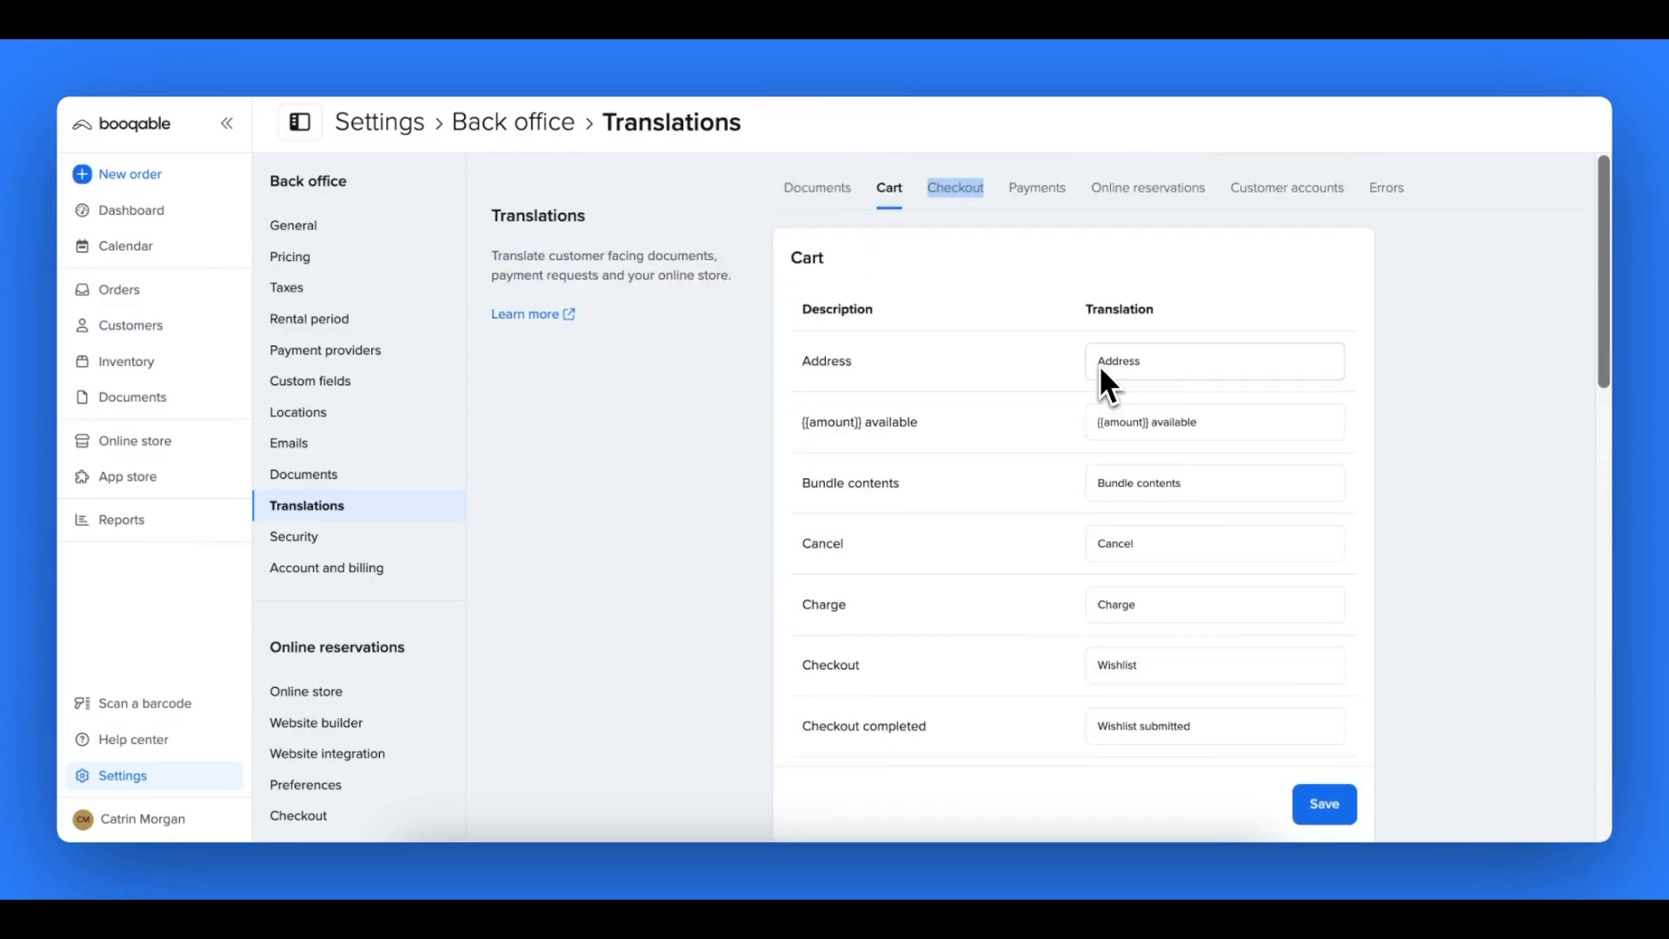
pyautogui.click(971, 198)
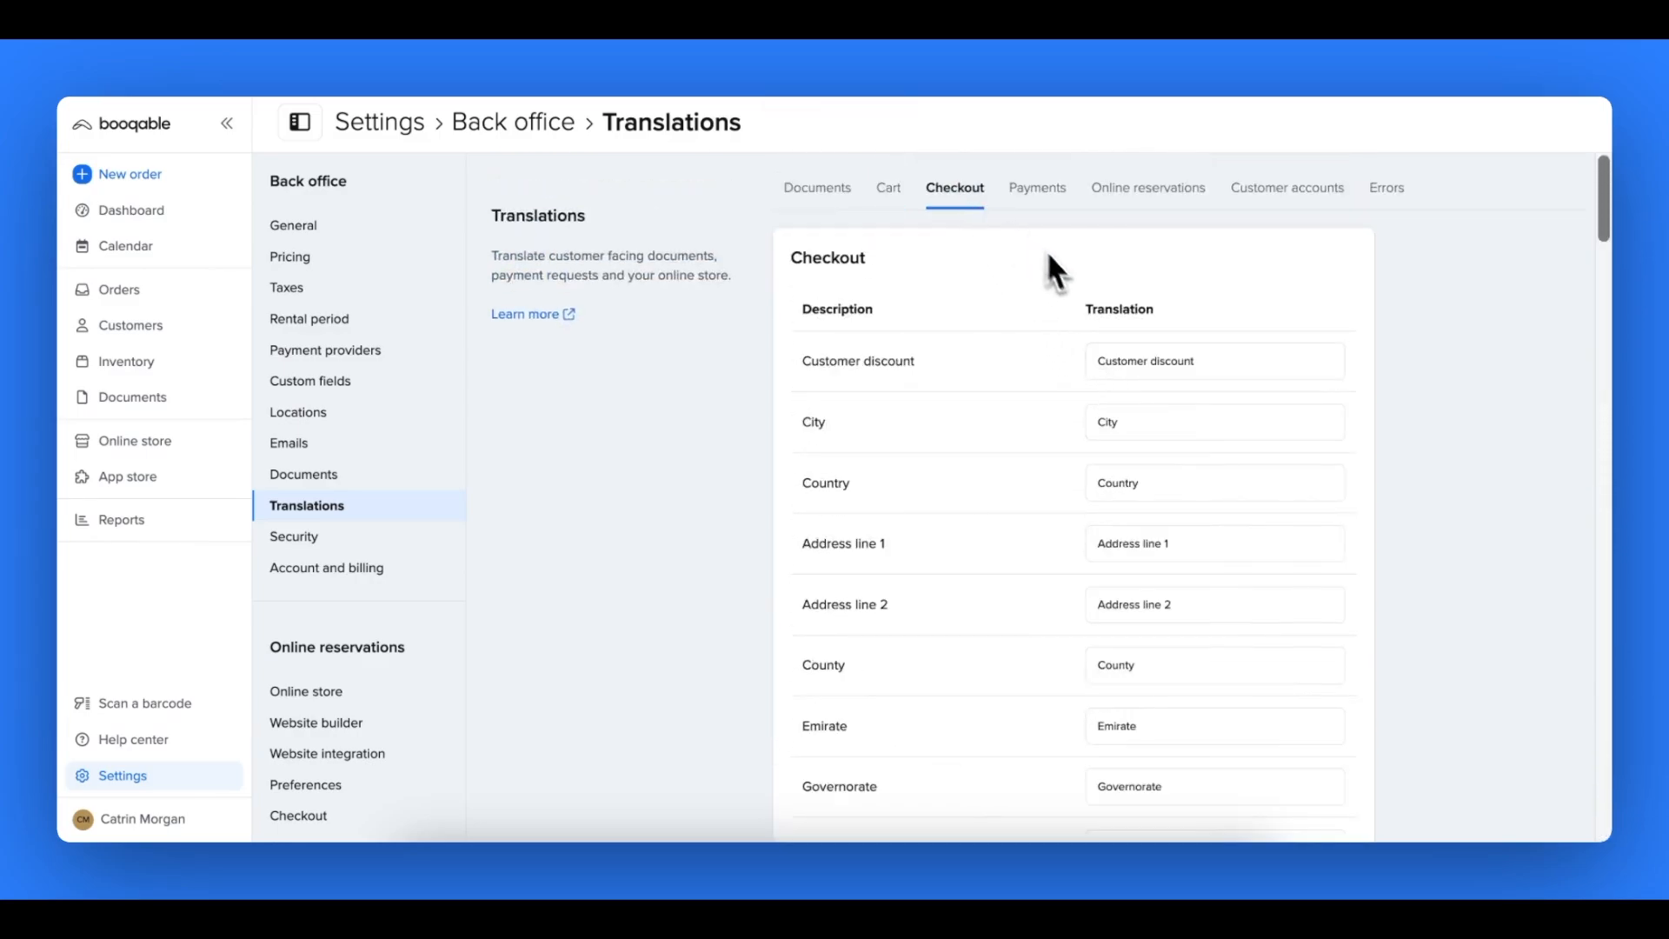
pyautogui.scroll(-4, 1053, 398)
pyautogui.scroll(-4, 1052, 400)
pyautogui.scroll(-5, 1051, 405)
pyautogui.scroll(-5, 1051, 394)
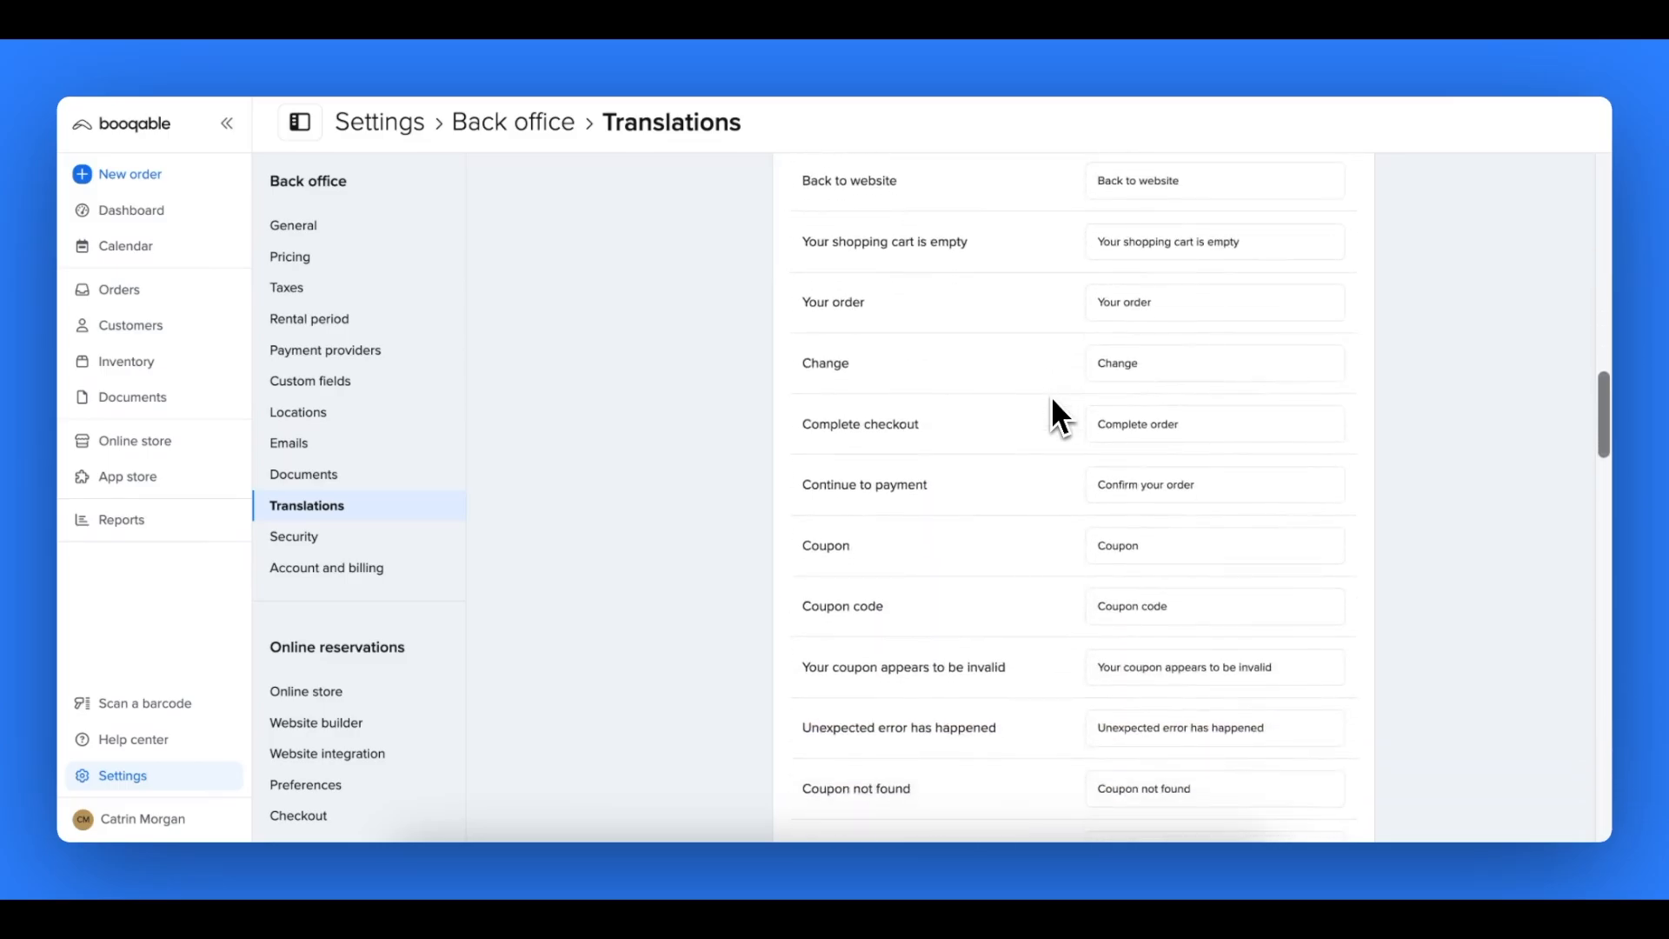
pyautogui.click(1174, 243)
pyautogui.moveTo(873, 287); pyautogui.dragTo(791, 287)
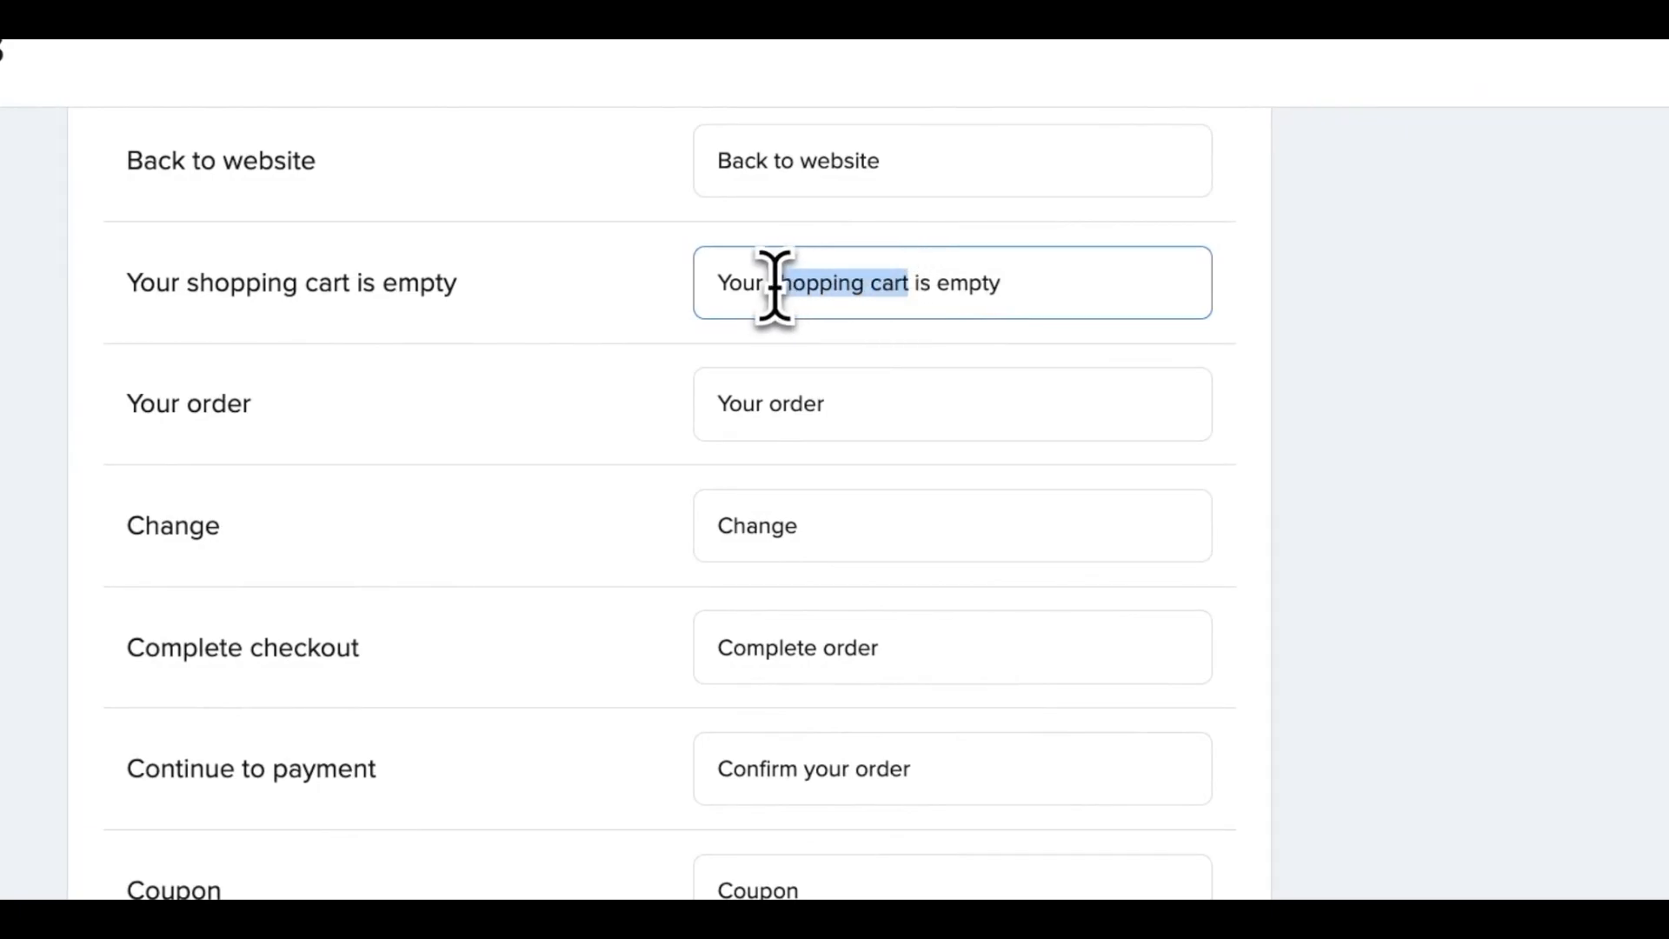
pyautogui.write('wishlis')
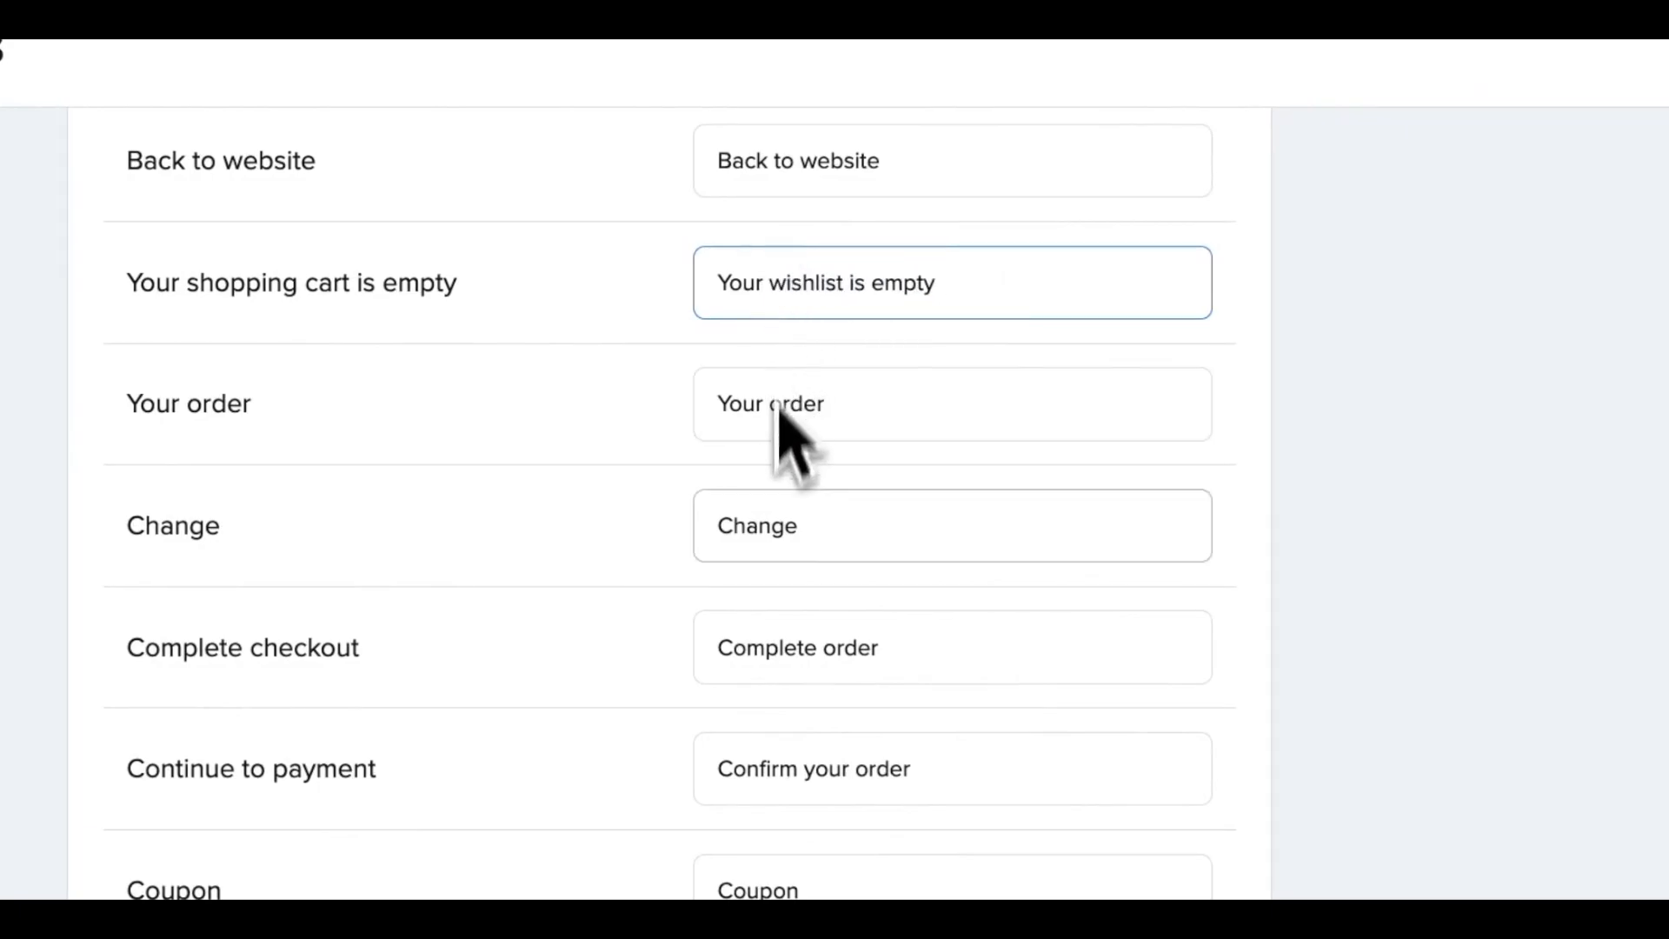
# - Set the checkout translation of "Order completed" to "Wishlist submitted"
pyautogui.scroll(-13, 776, 541)
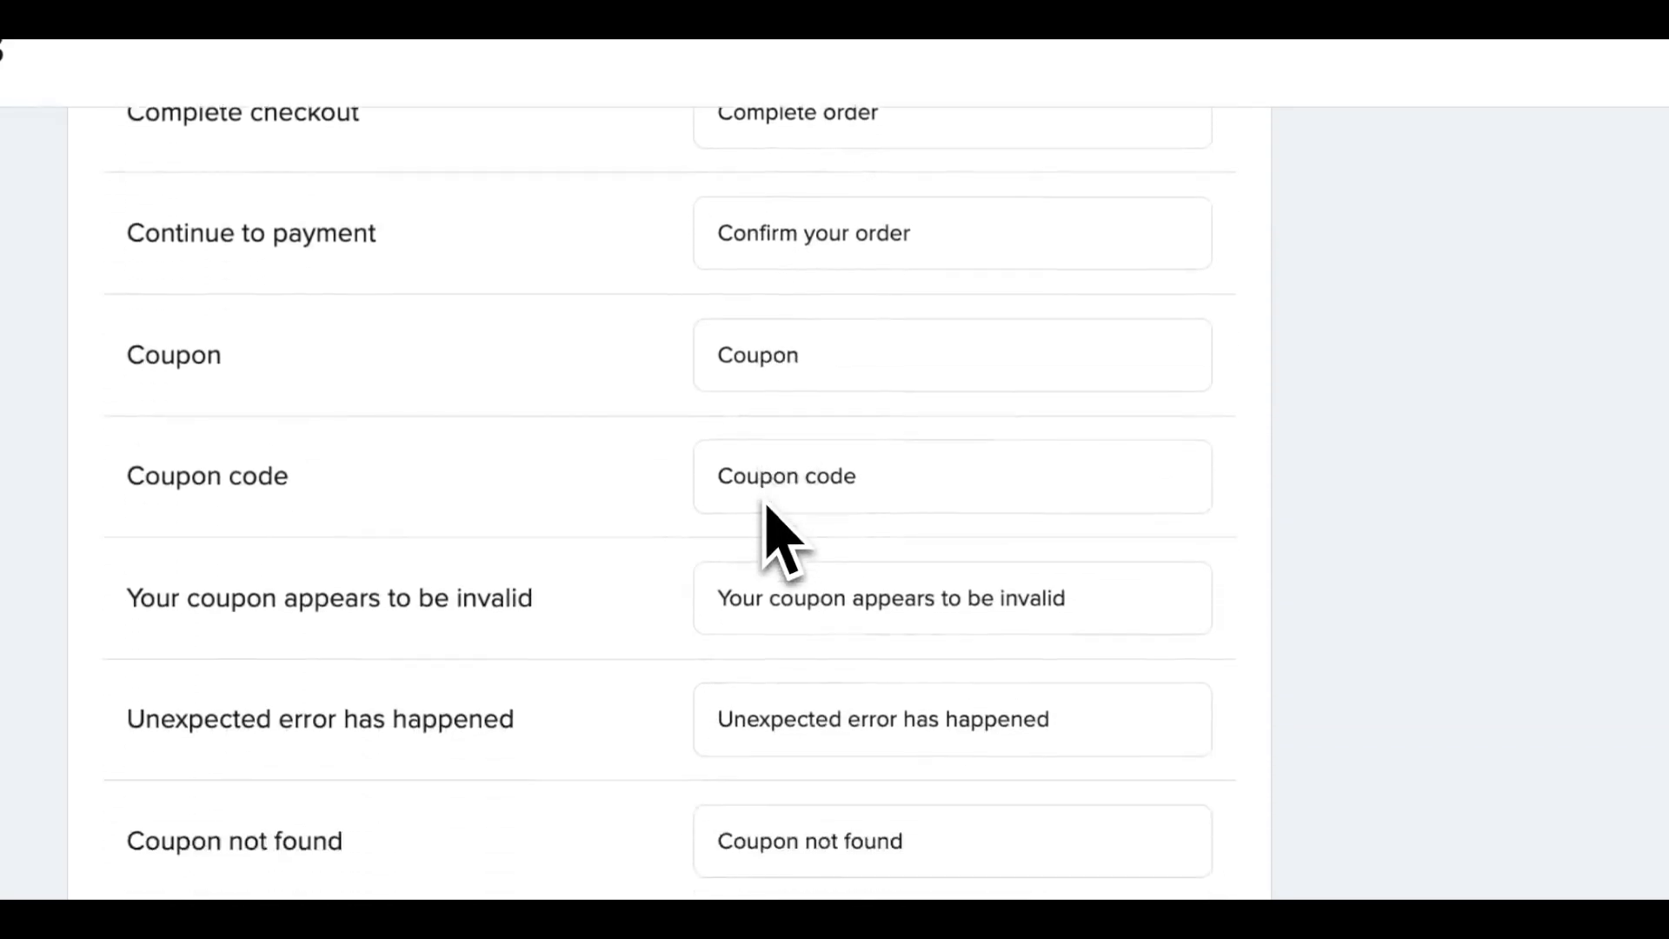
pyautogui.scroll(-10, 776, 541)
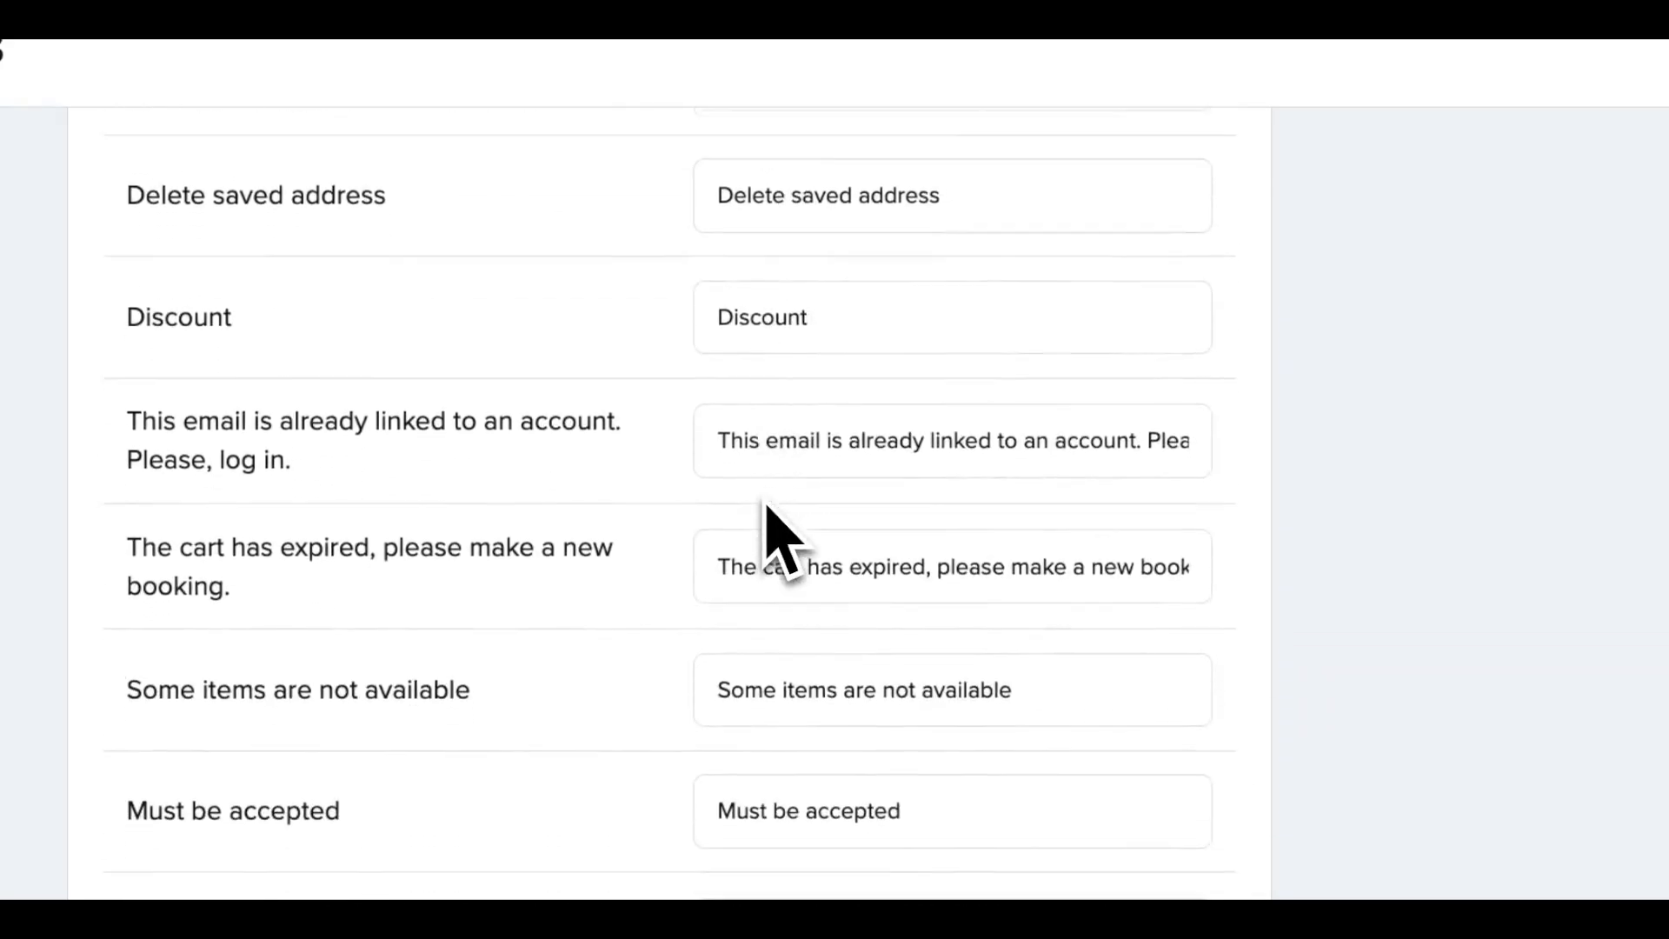
pyautogui.scroll(-8, 766, 504)
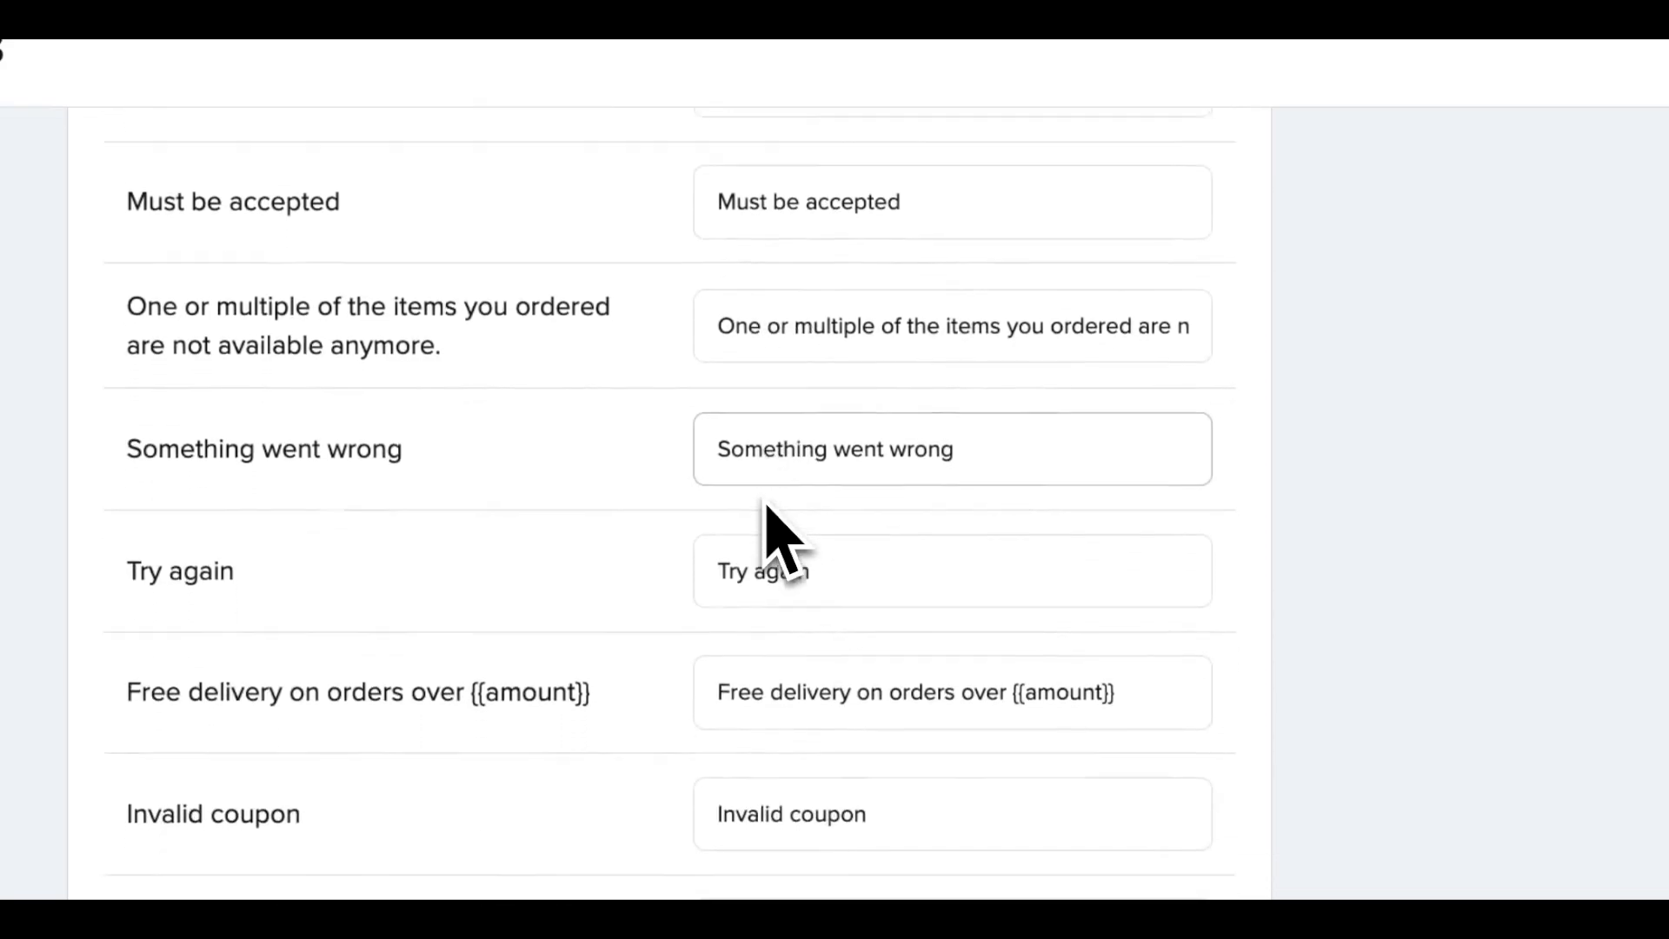
pyautogui.scroll(-4, 766, 505)
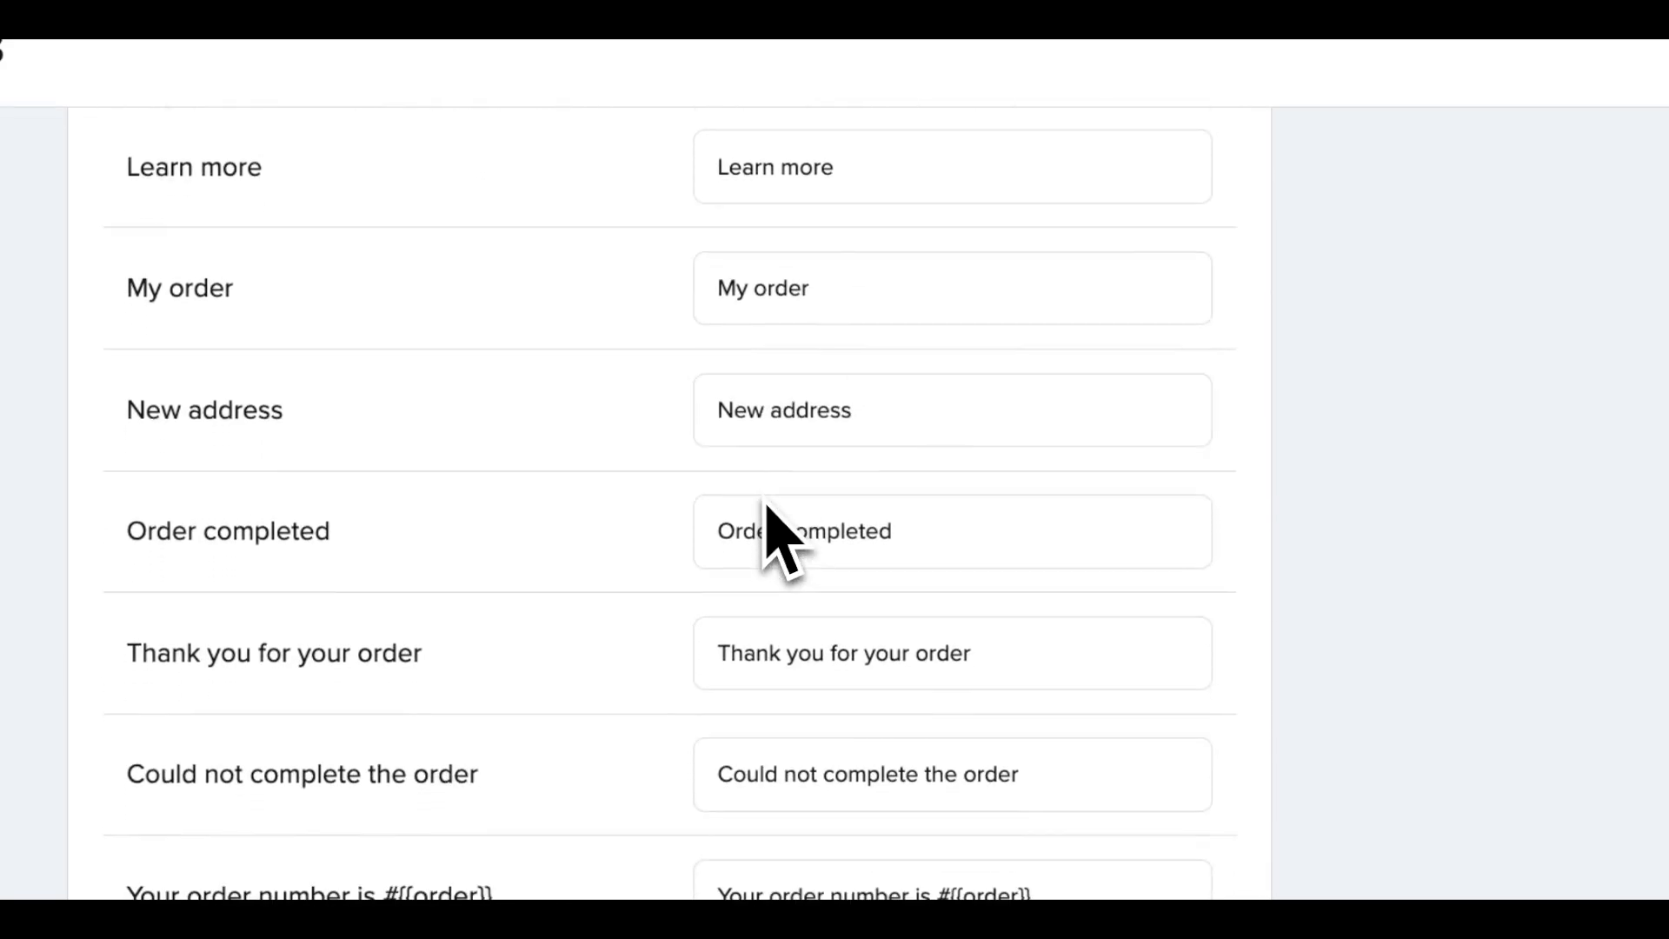
pyautogui.moveTo(774, 529); pyautogui.dragTo(720, 530)
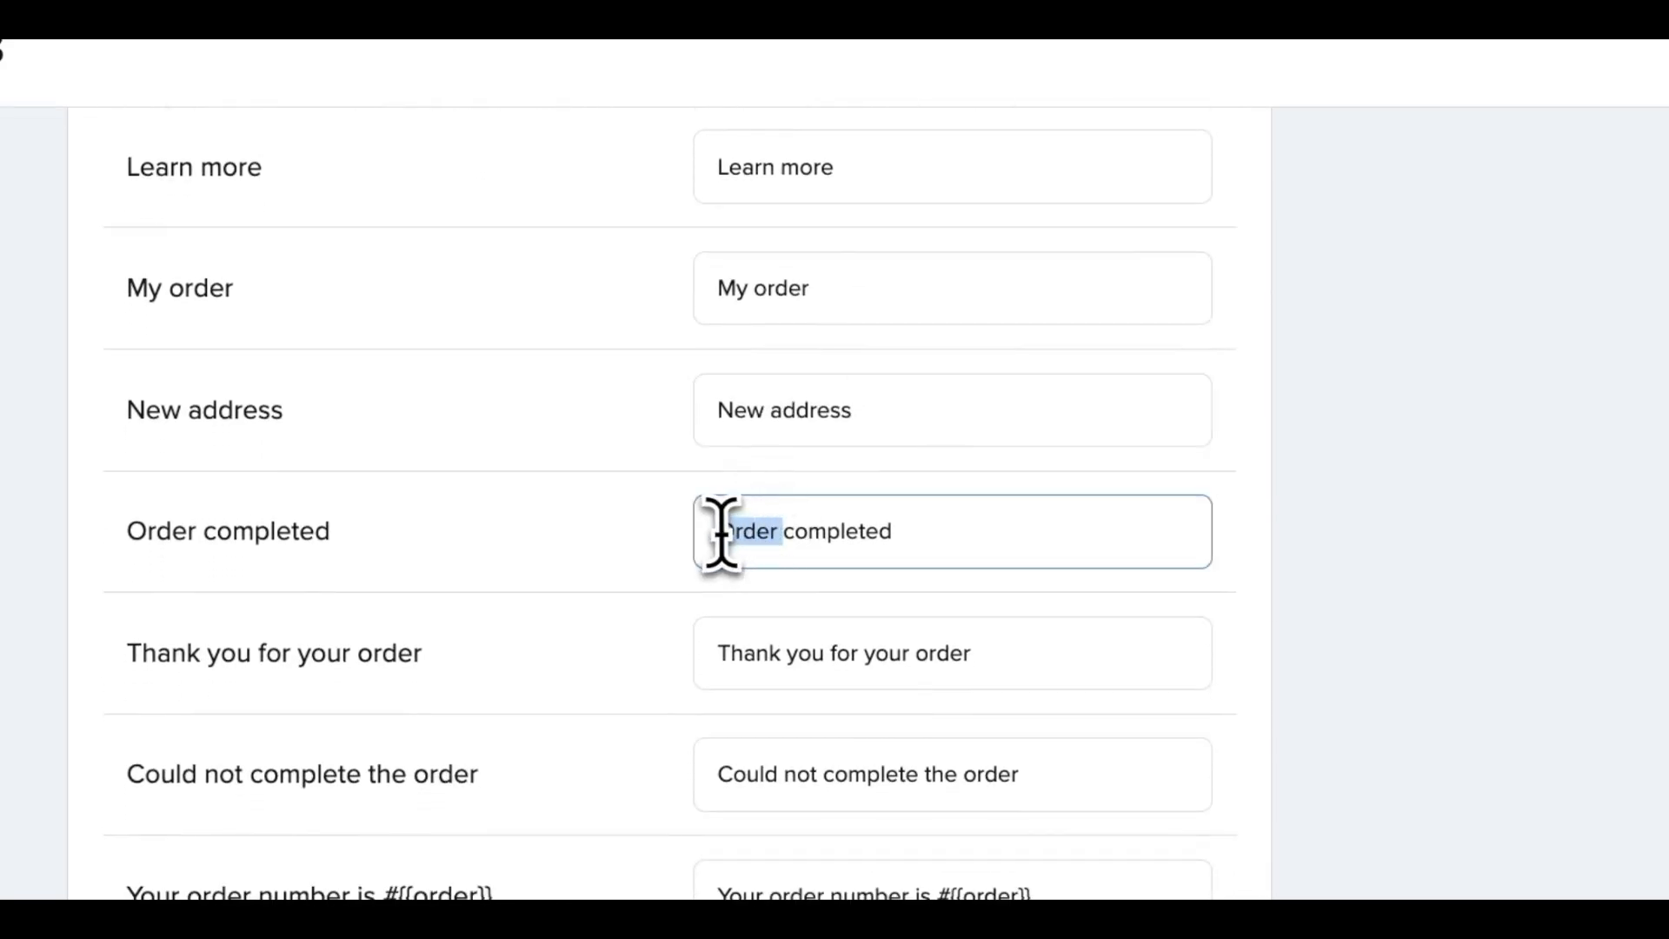
pyautogui.write('Wishlist')
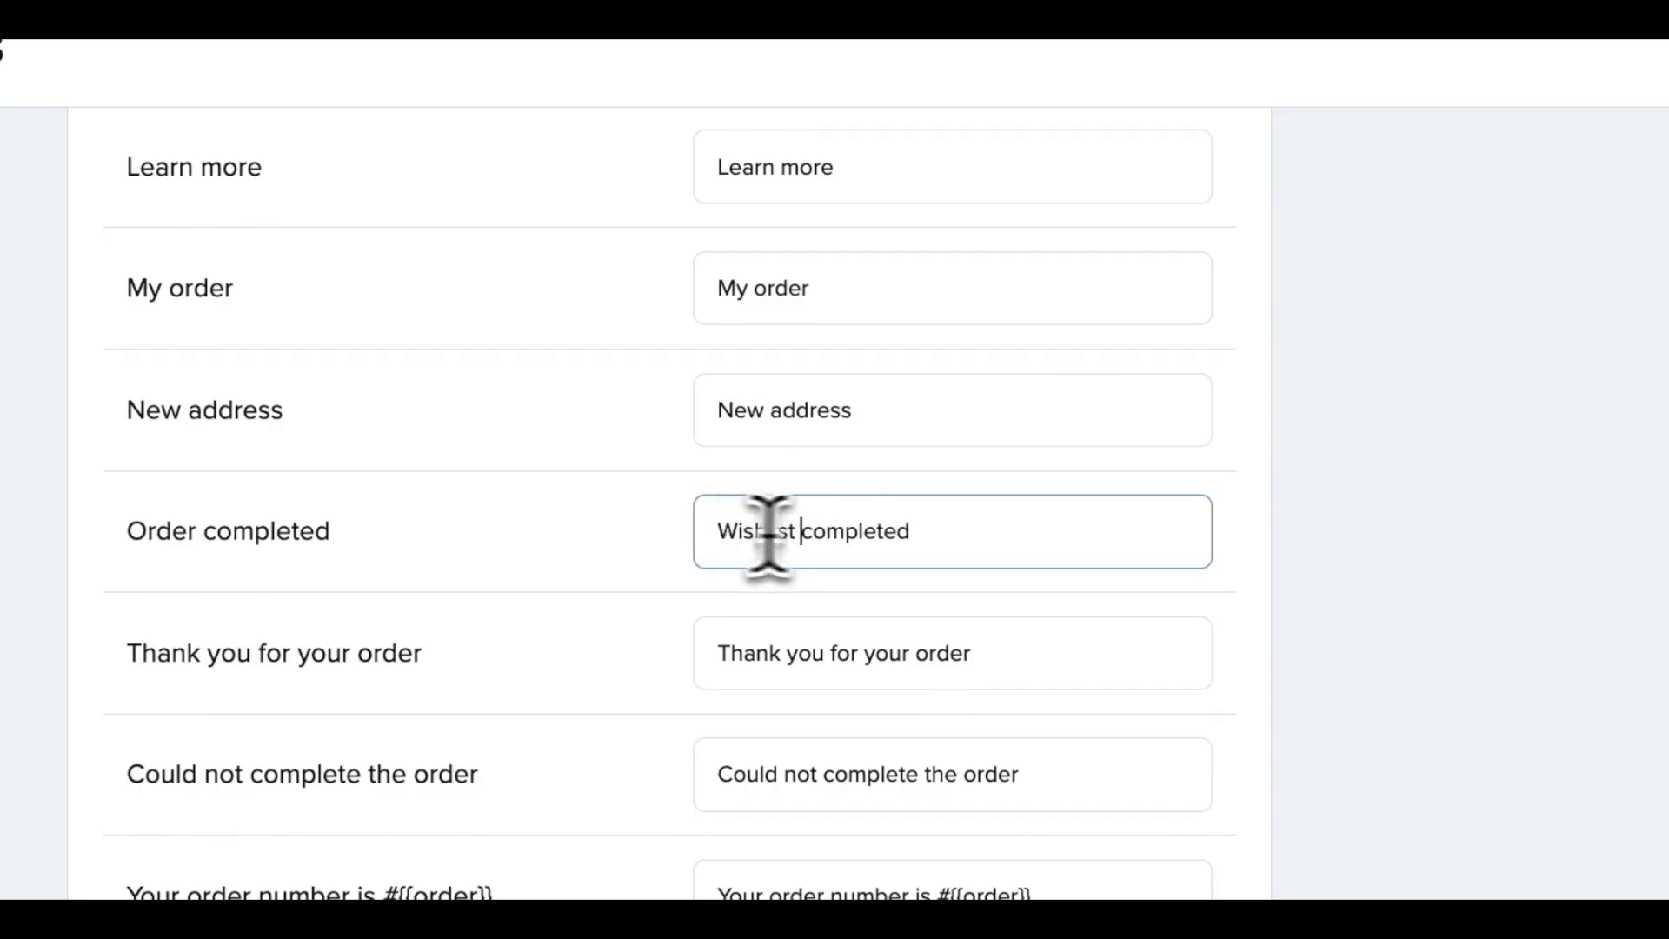
pyautogui.moveTo(812, 531); pyautogui.dragTo(946, 536)
pyautogui.write('submit')
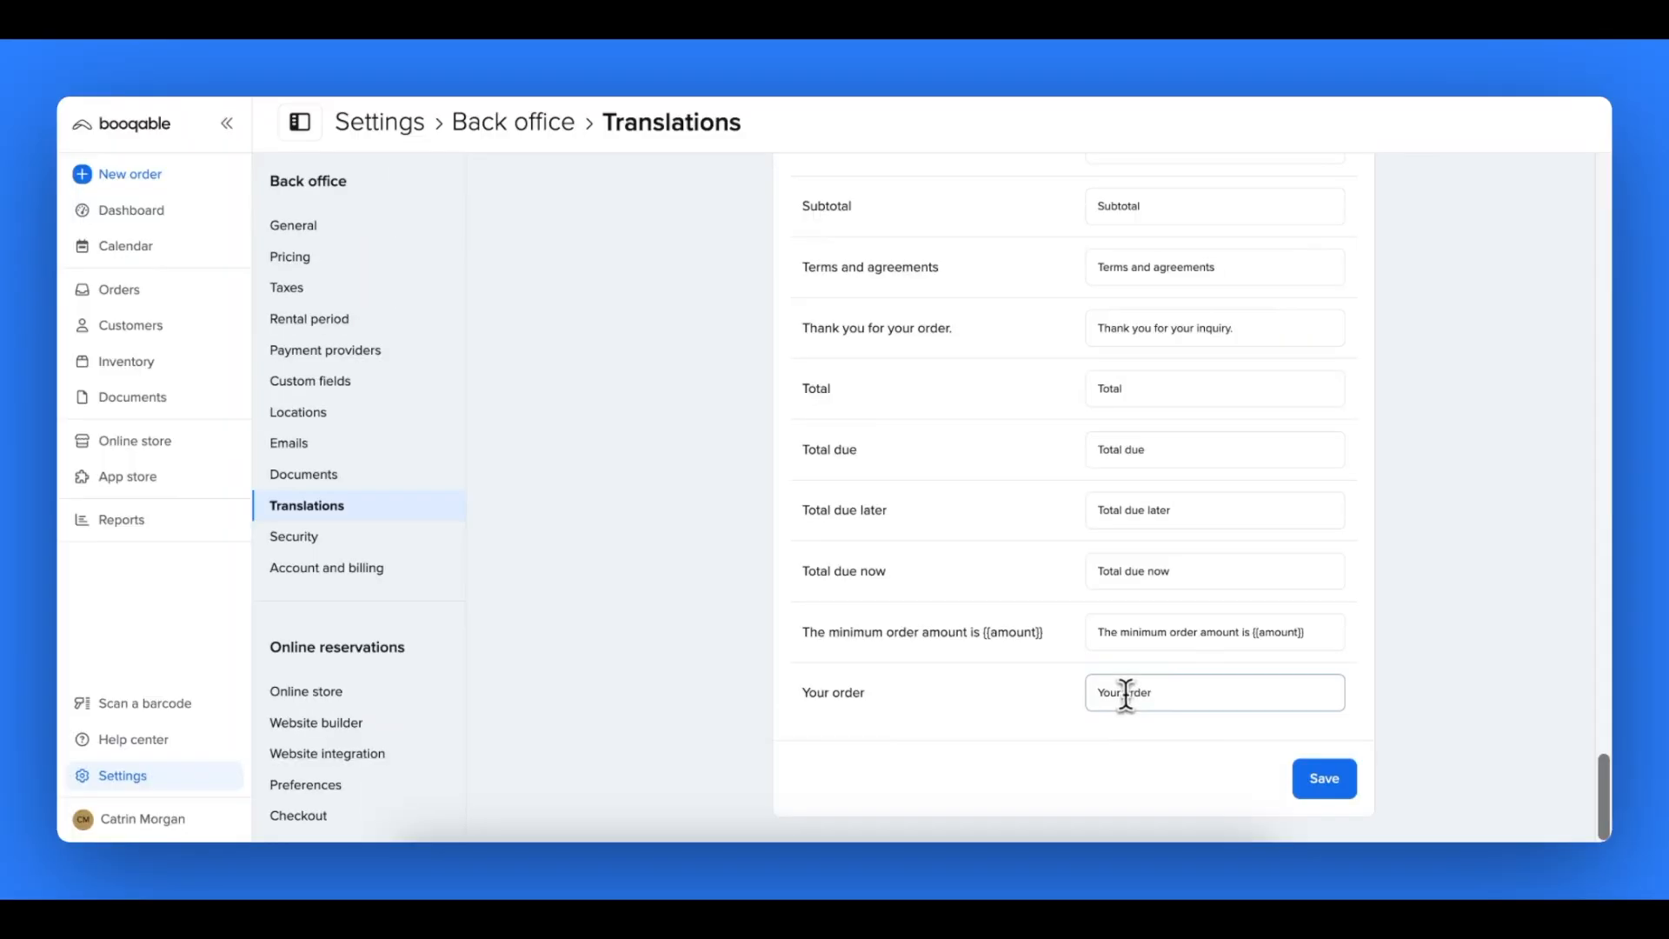
# - Set the final "Your order" entry of the checkout translations to "Your wishlist" and save the changes
pyautogui.moveTo(1125, 693); pyautogui.dragTo(1158, 693)
pyautogui.write('wishlist')
pyautogui.click(1321, 787)
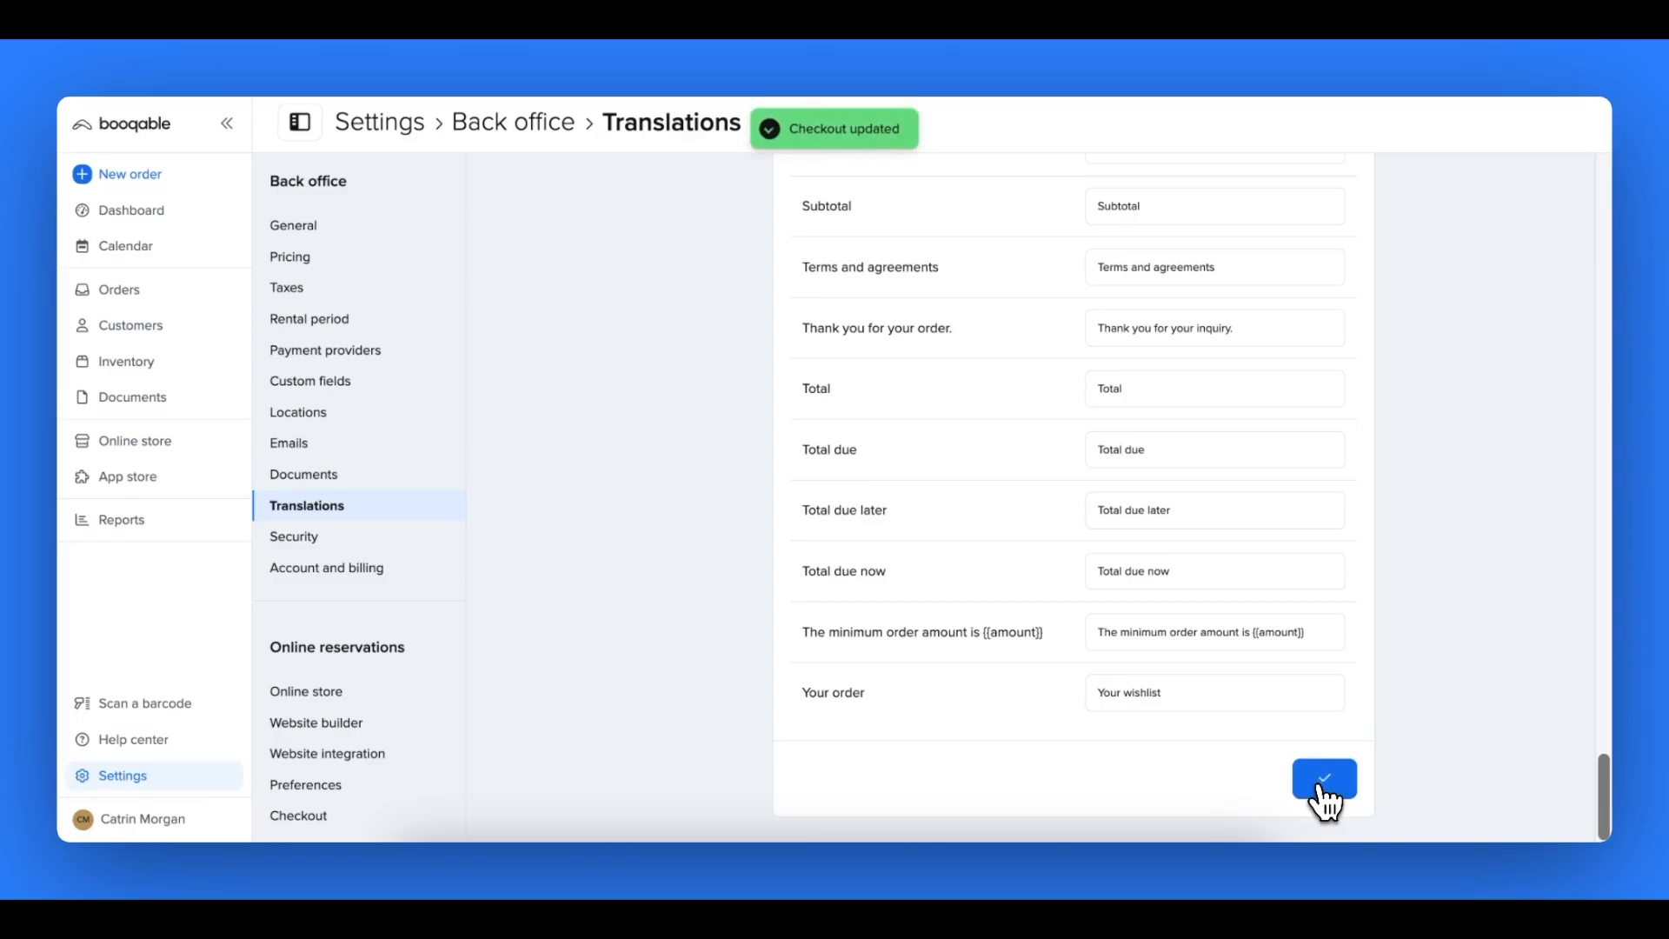
# - In the Documents translations, set the translation of "Correction" to "Corrección"
pyautogui.scroll(15, 1325, 801)
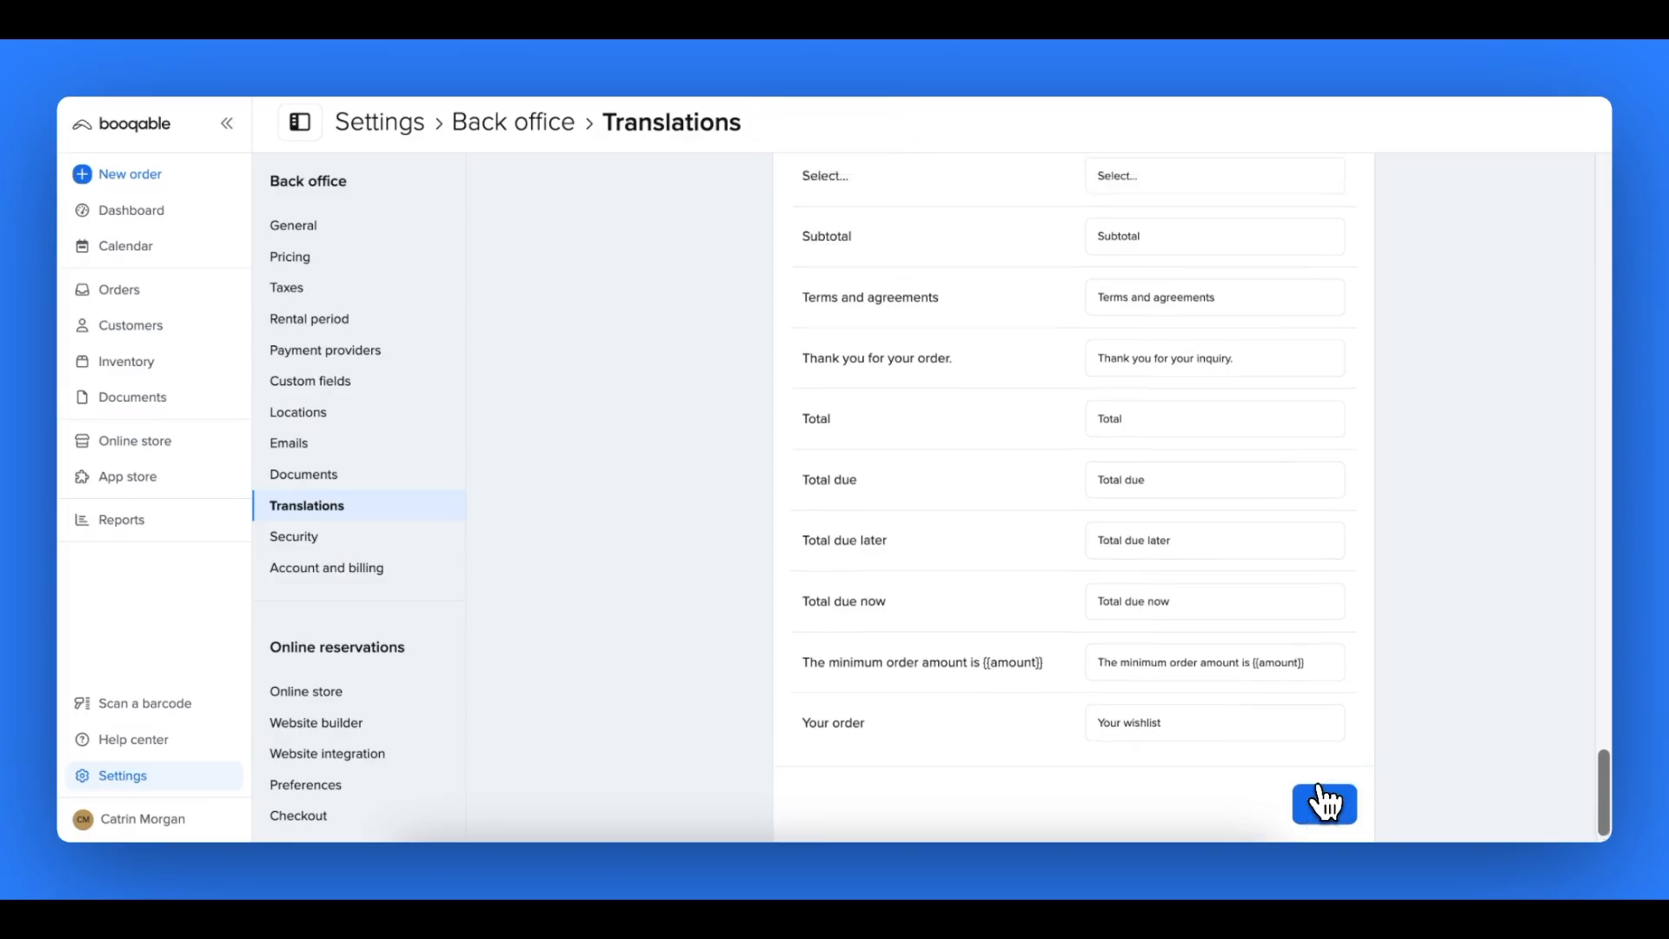
pyautogui.scroll(10, 1324, 802)
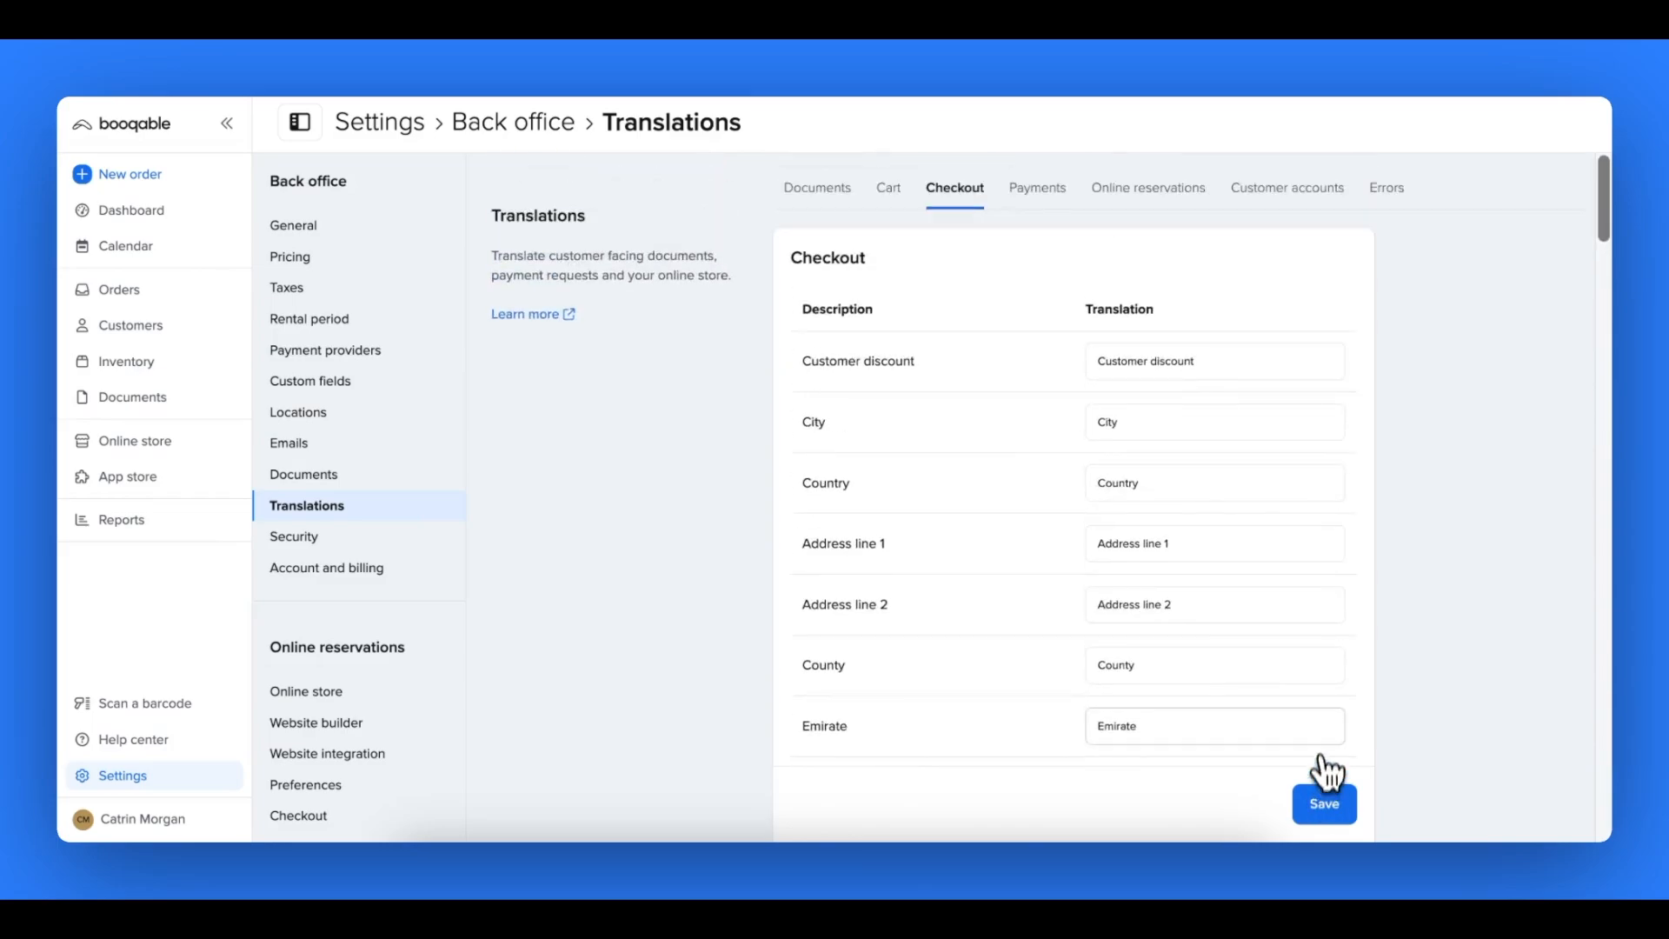
pyautogui.click(819, 198)
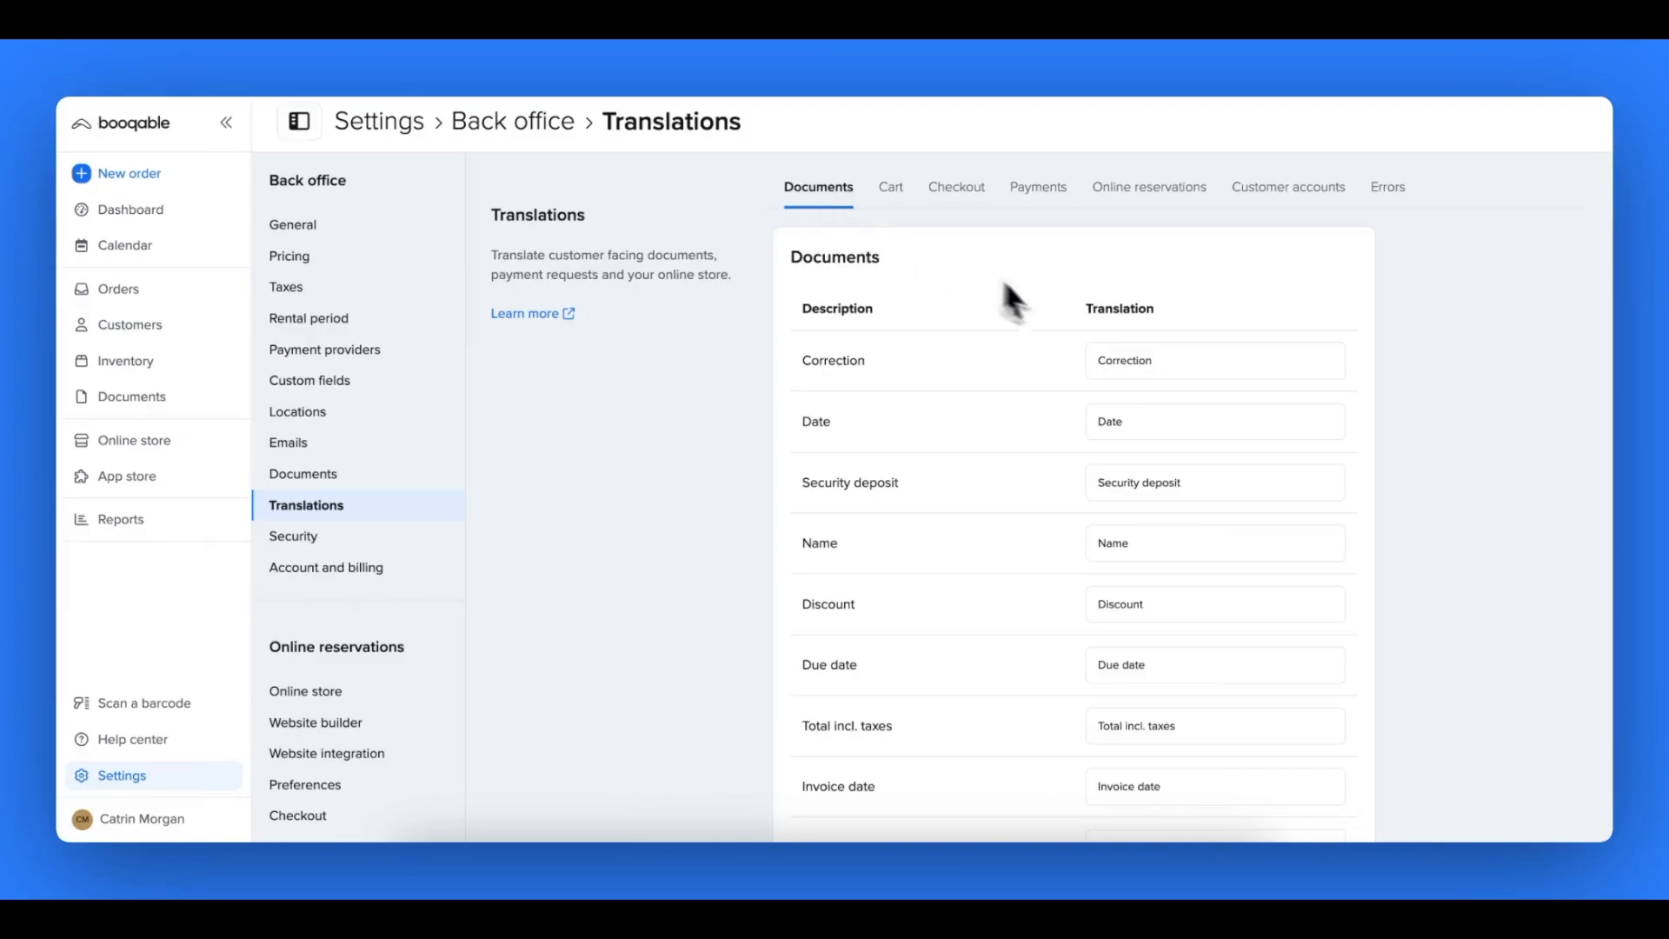
pyautogui.doubleClick(1118, 360)
pyautogui.write('Corrección')
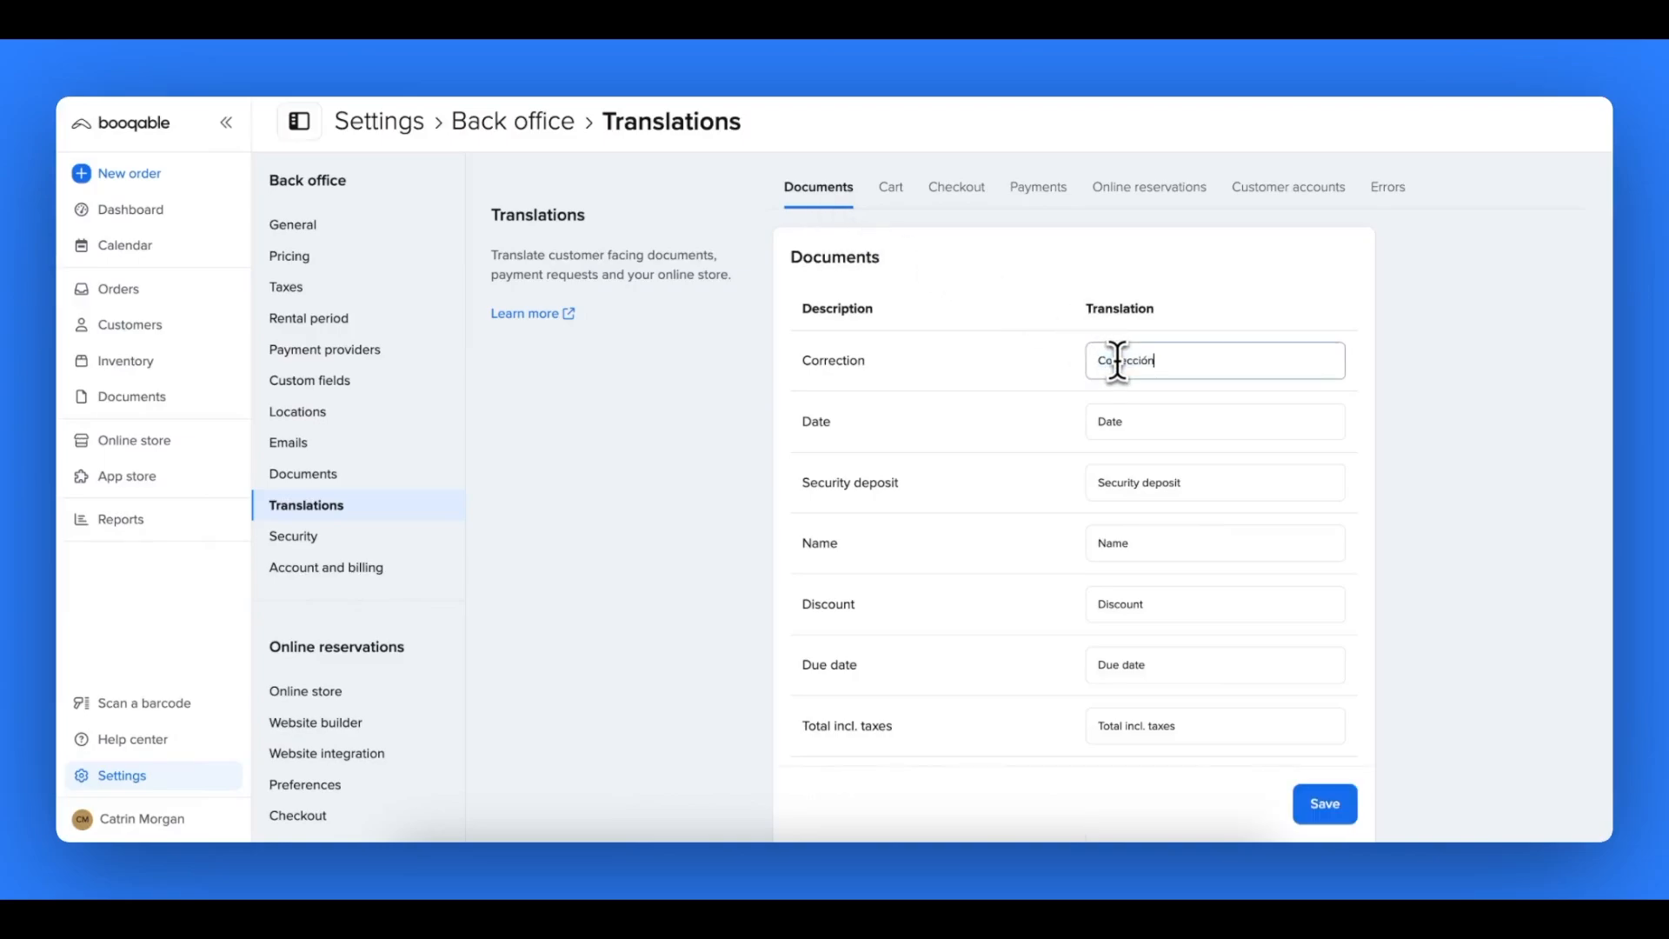
pyautogui.click(1056, 381)
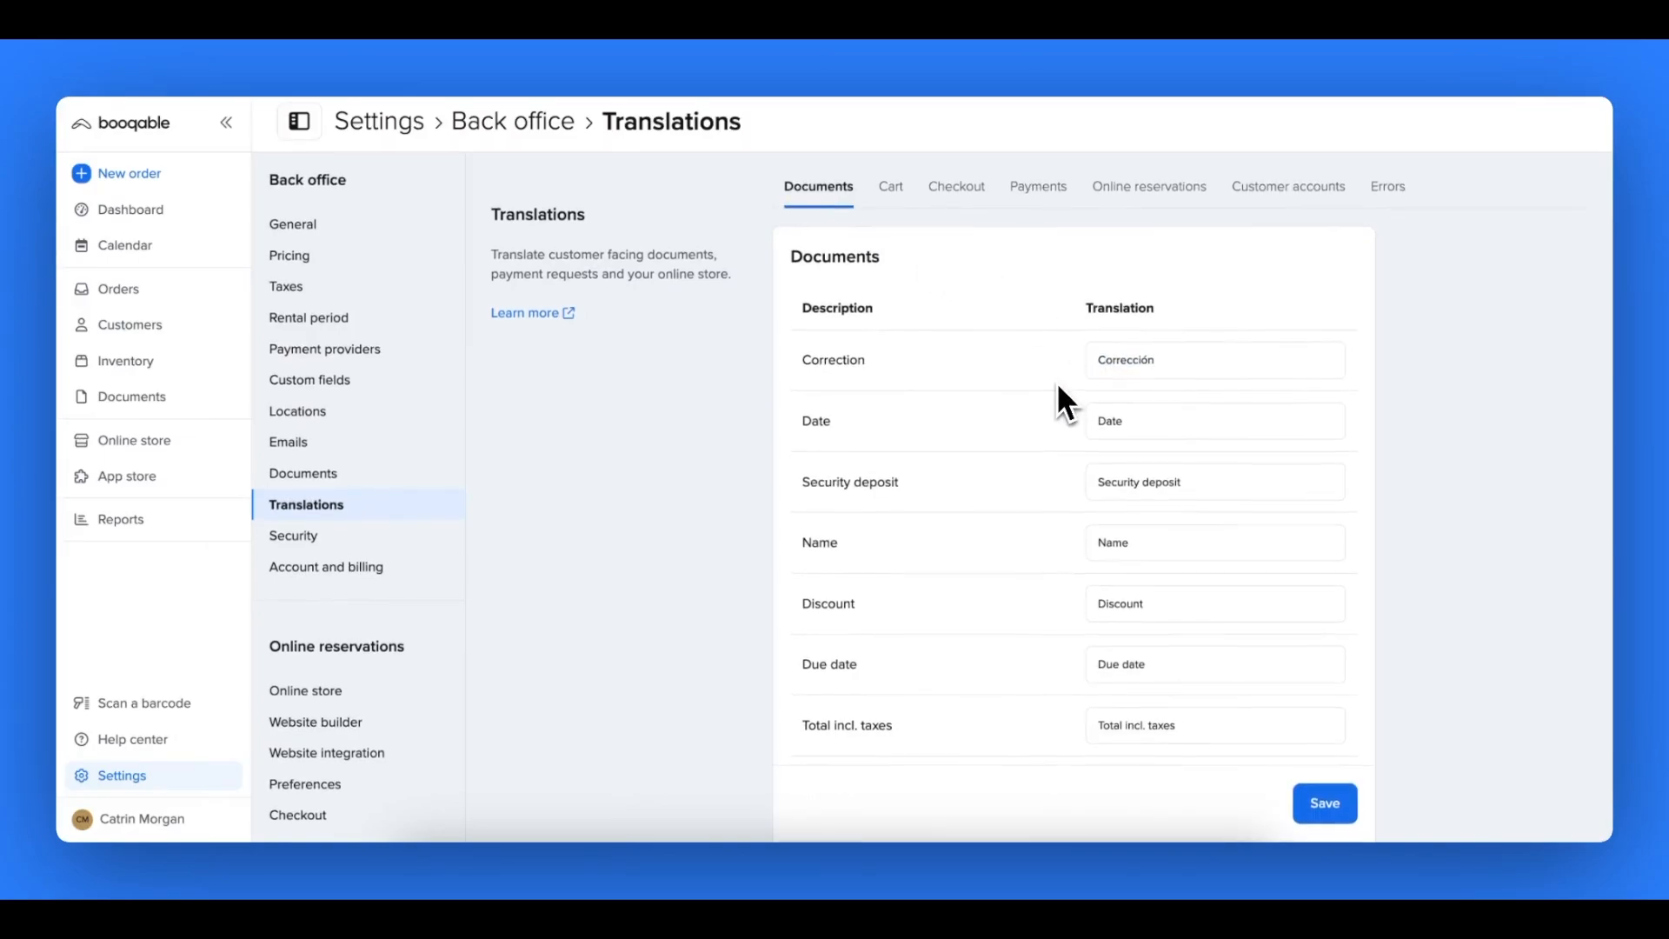
# - In the Documents translations, translate "Date" as "Fecha" and "Security deposit" as "Depósito de seguridad"
pyautogui.scroll(-1, 1056, 382)
pyautogui.doubleClick(1113, 356)
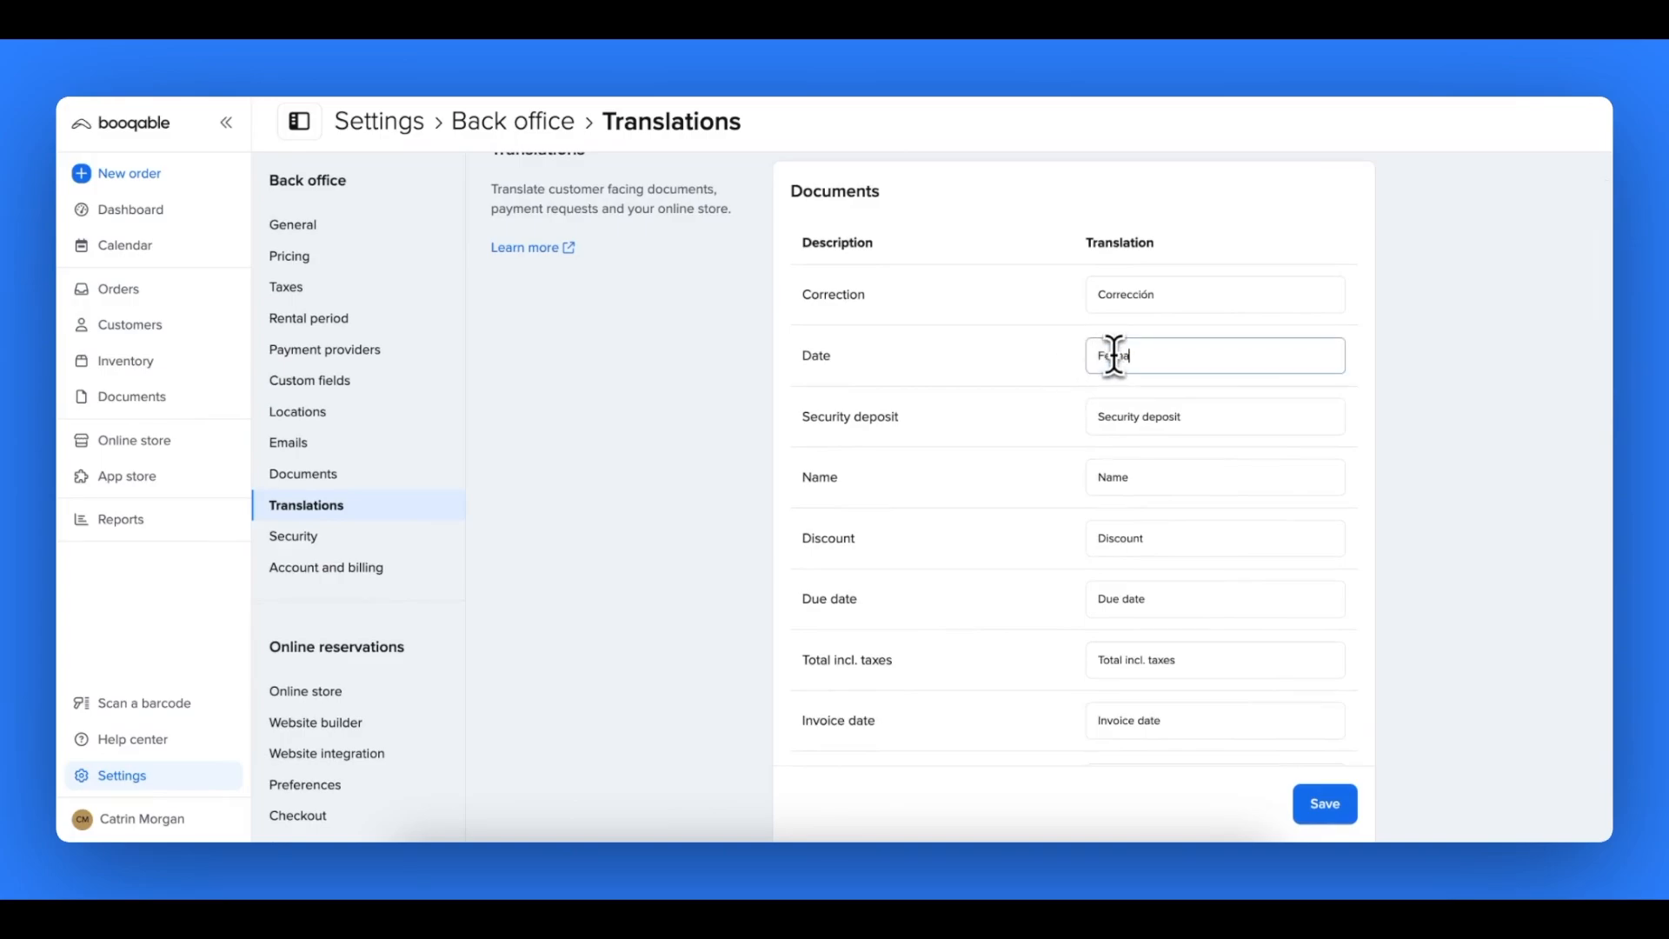
pyautogui.tripleClick(1113, 415)
pyautogui.write('Depósito de seguridad')
pyautogui.click(1059, 459)
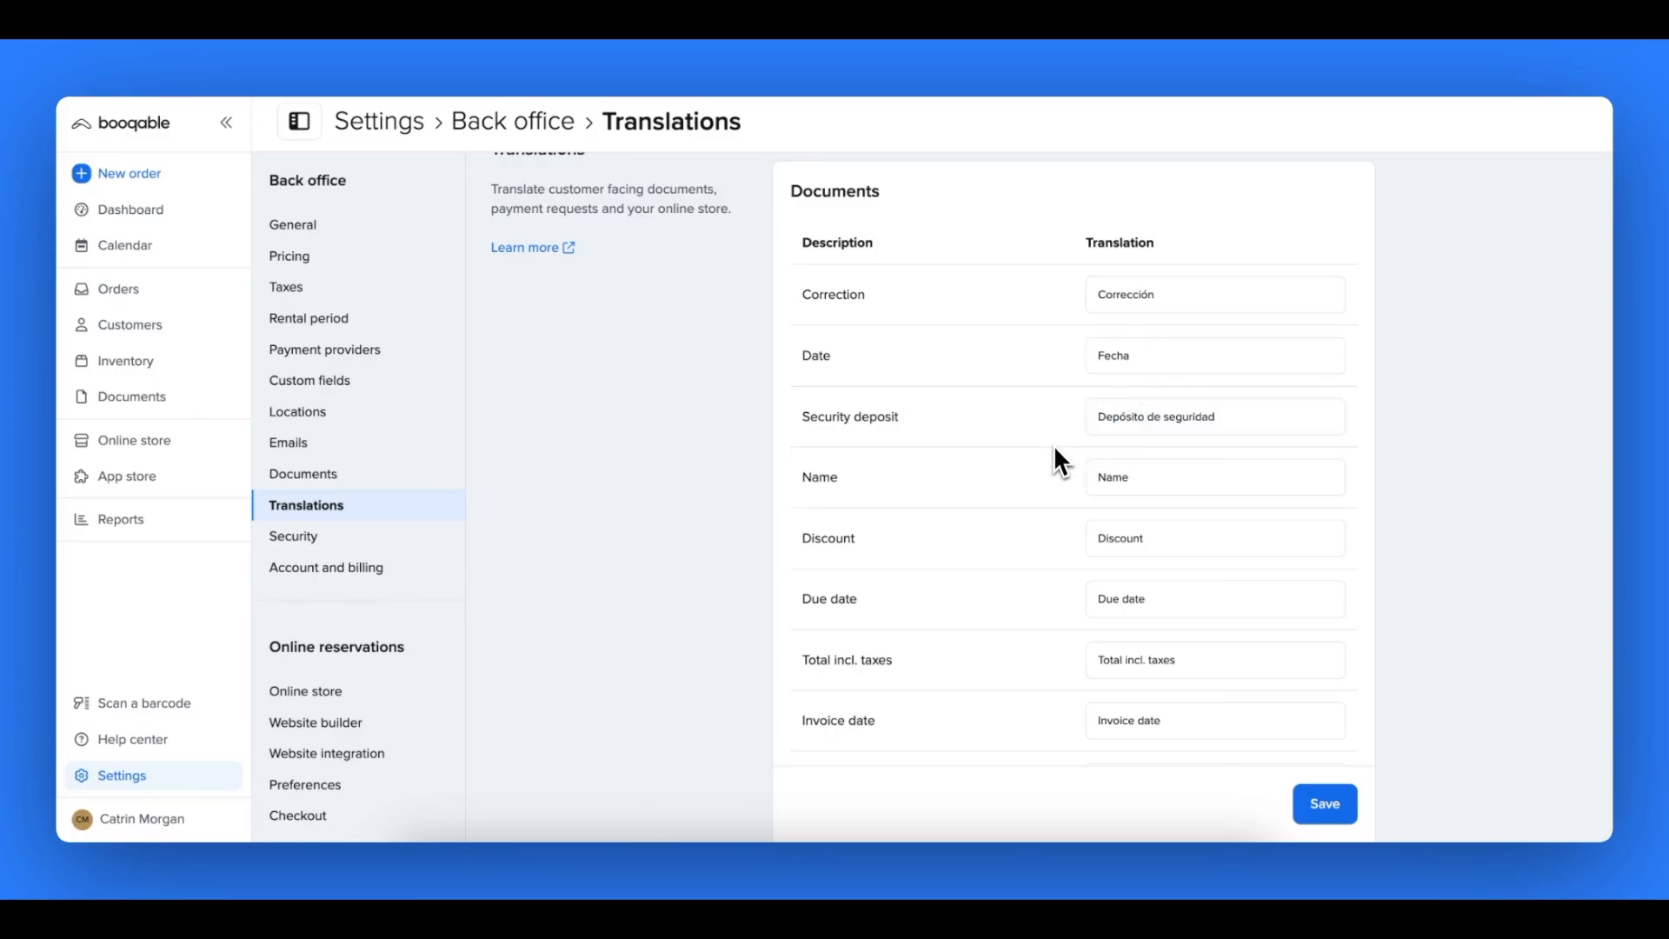
pyautogui.scroll(-3, 1054, 447)
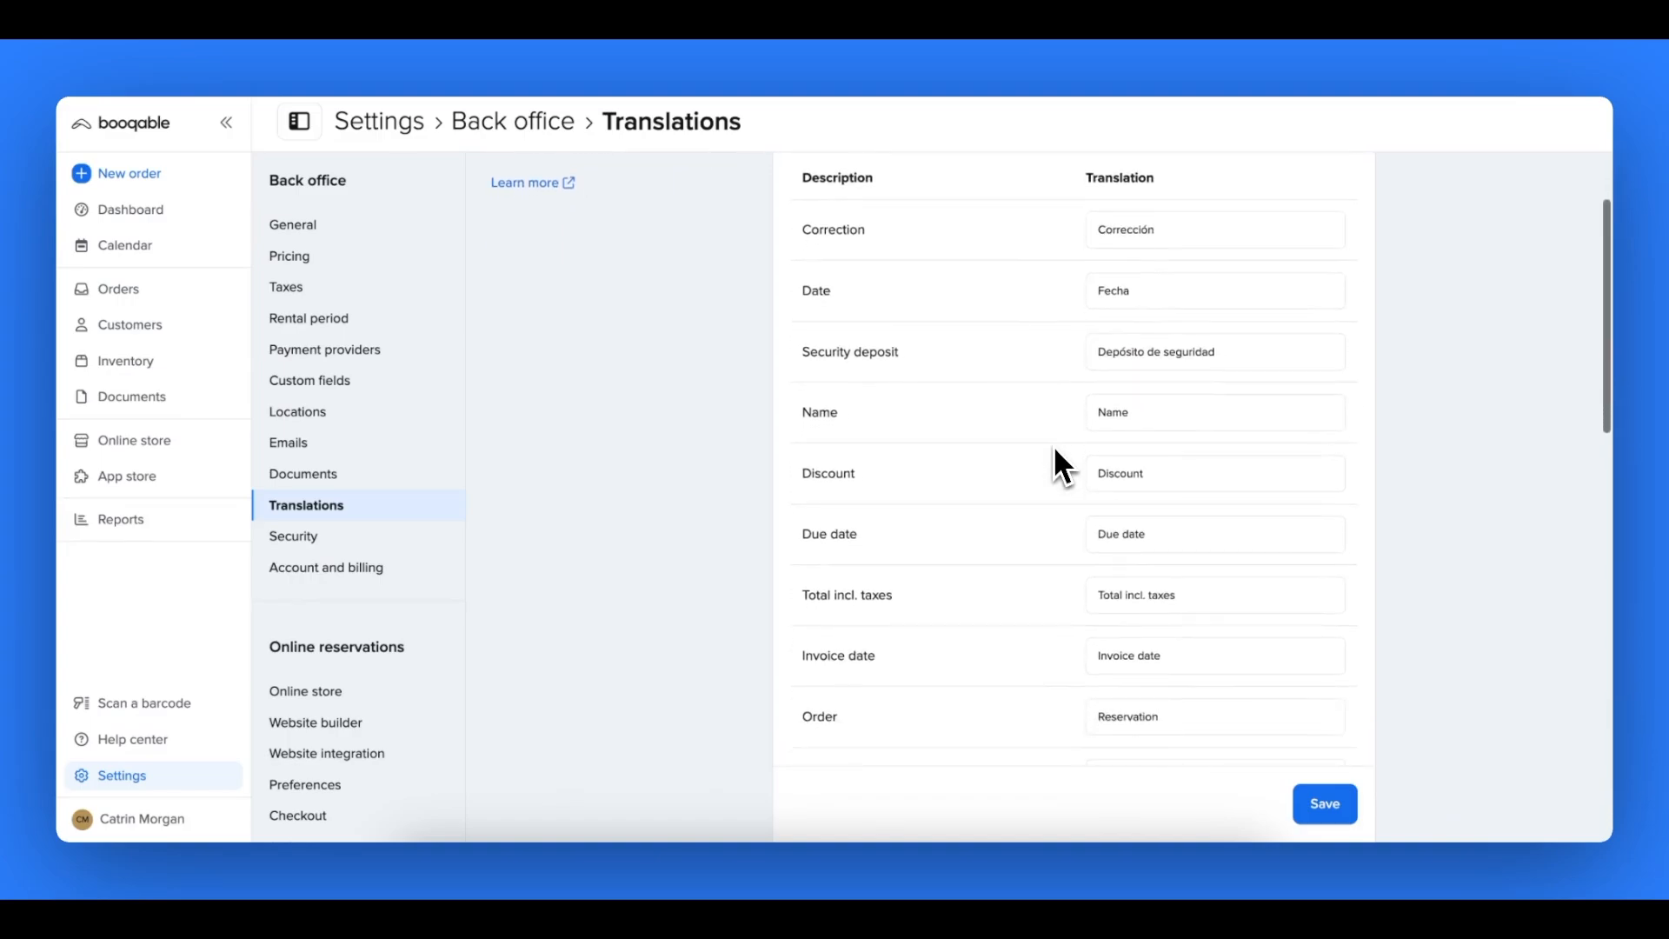
pyautogui.scroll(-15, 1053, 449)
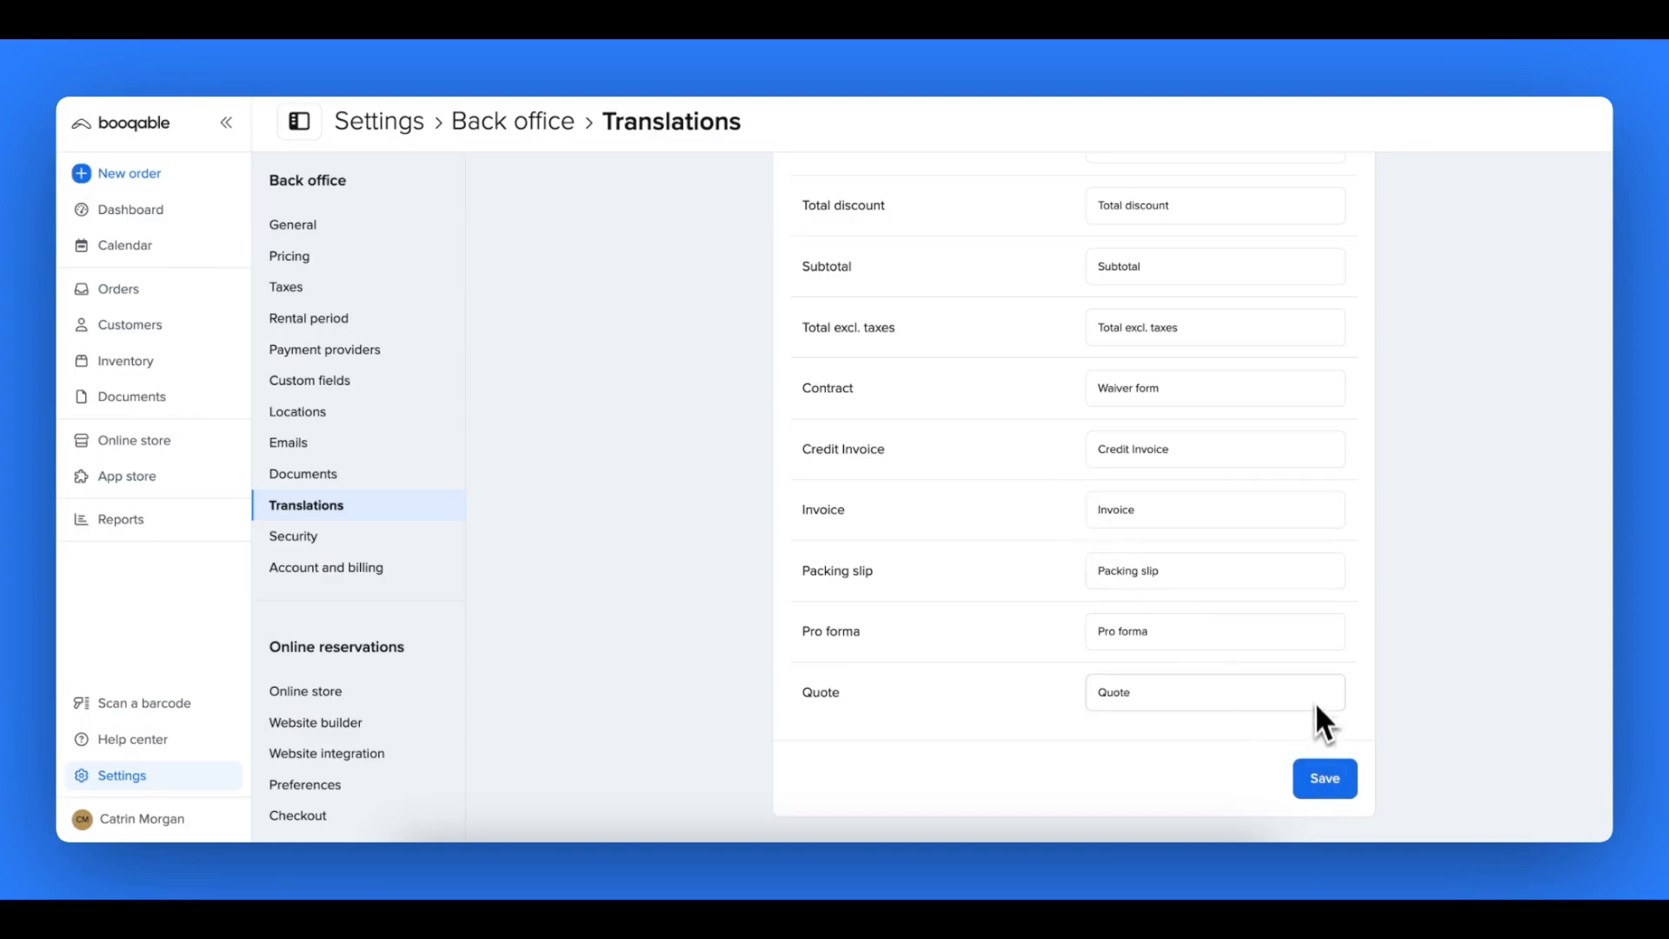
pyautogui.scroll(15, 1315, 688)
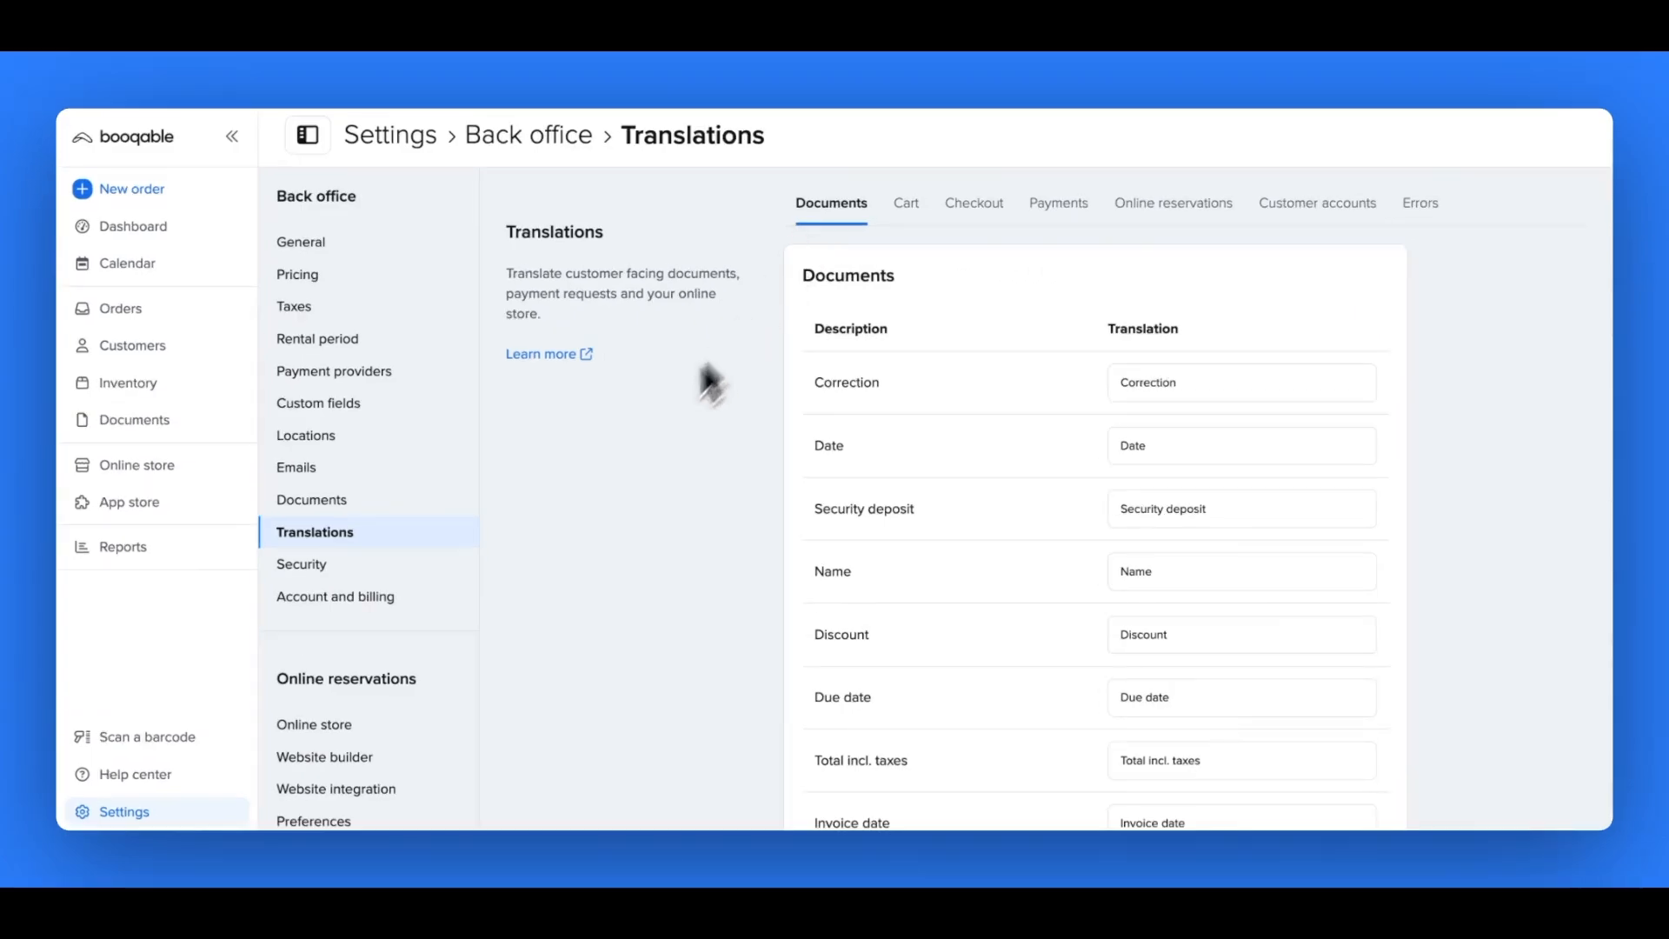
# - Look over the automatic and manual email templates in the Emails settings, and open the Webshop confirmation template for editing
pyautogui.click(432, 474)
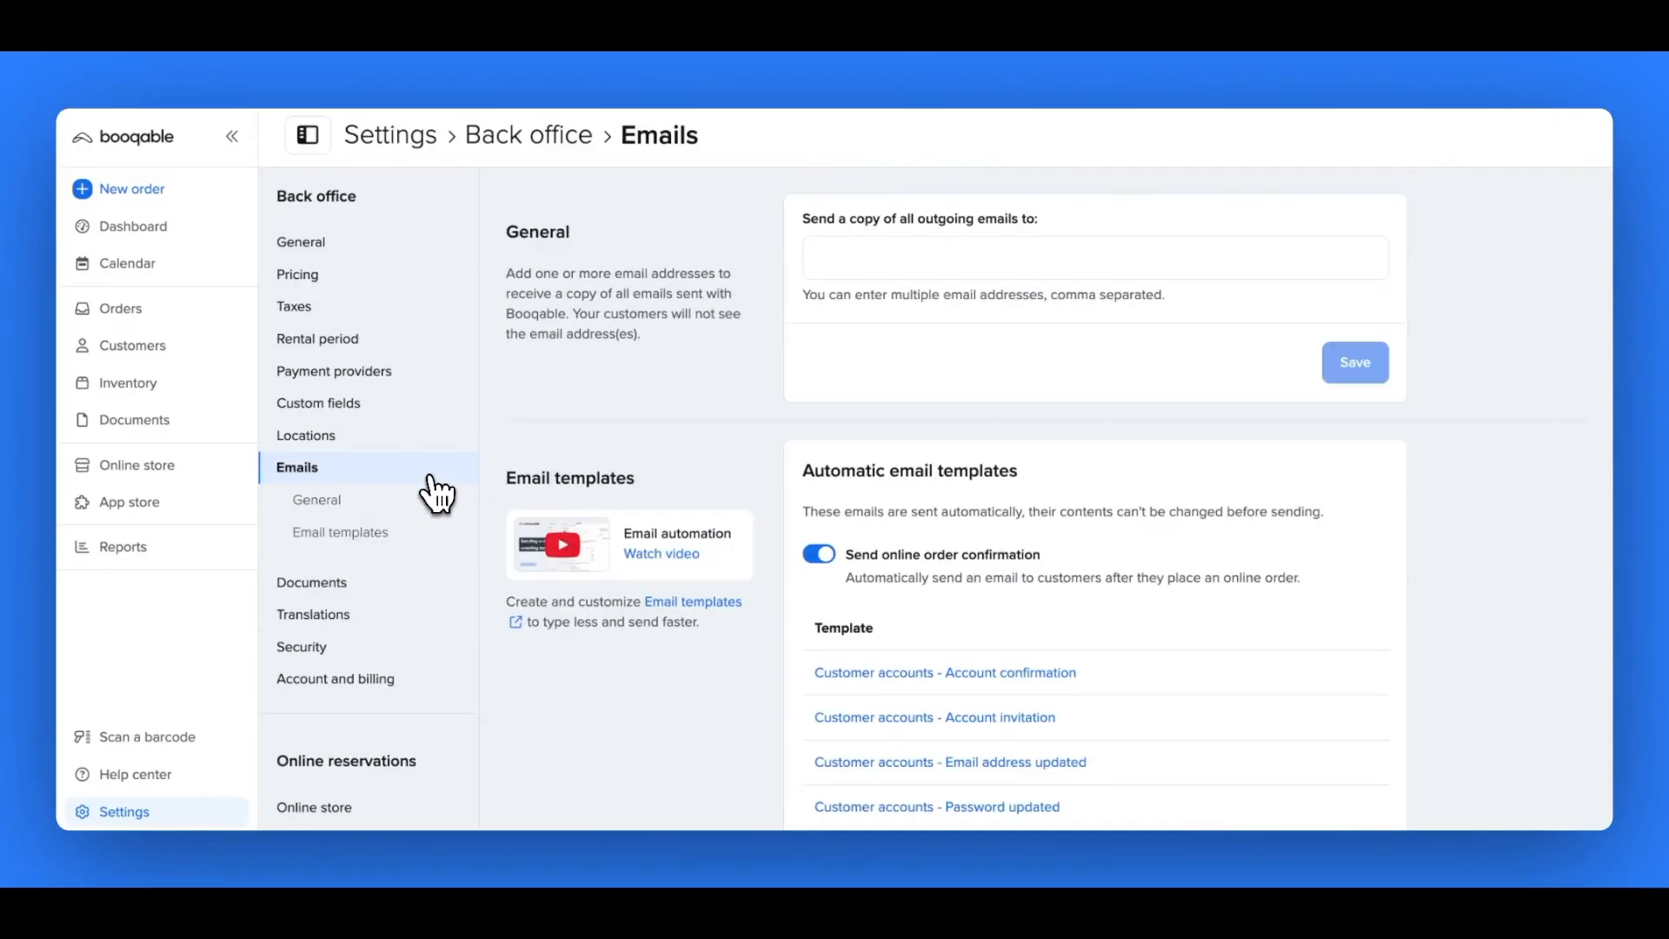
pyautogui.scroll(-2, 546, 410)
pyautogui.scroll(-5, 547, 413)
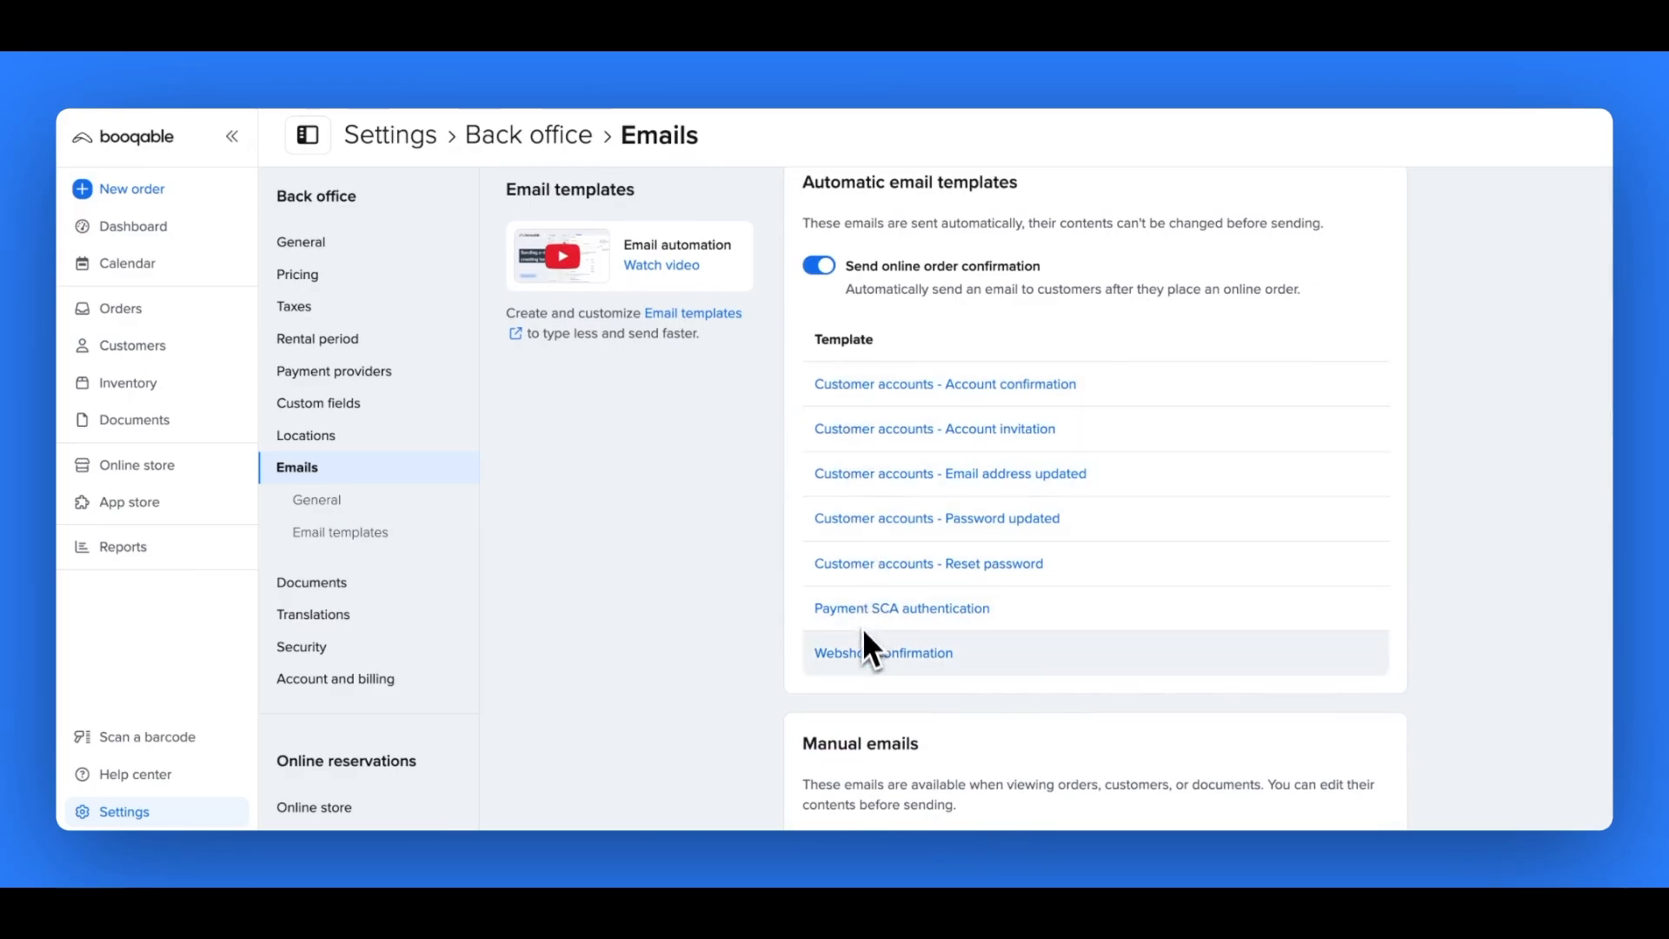
pyautogui.scroll(-3, 862, 678)
pyautogui.scroll(-5, 863, 680)
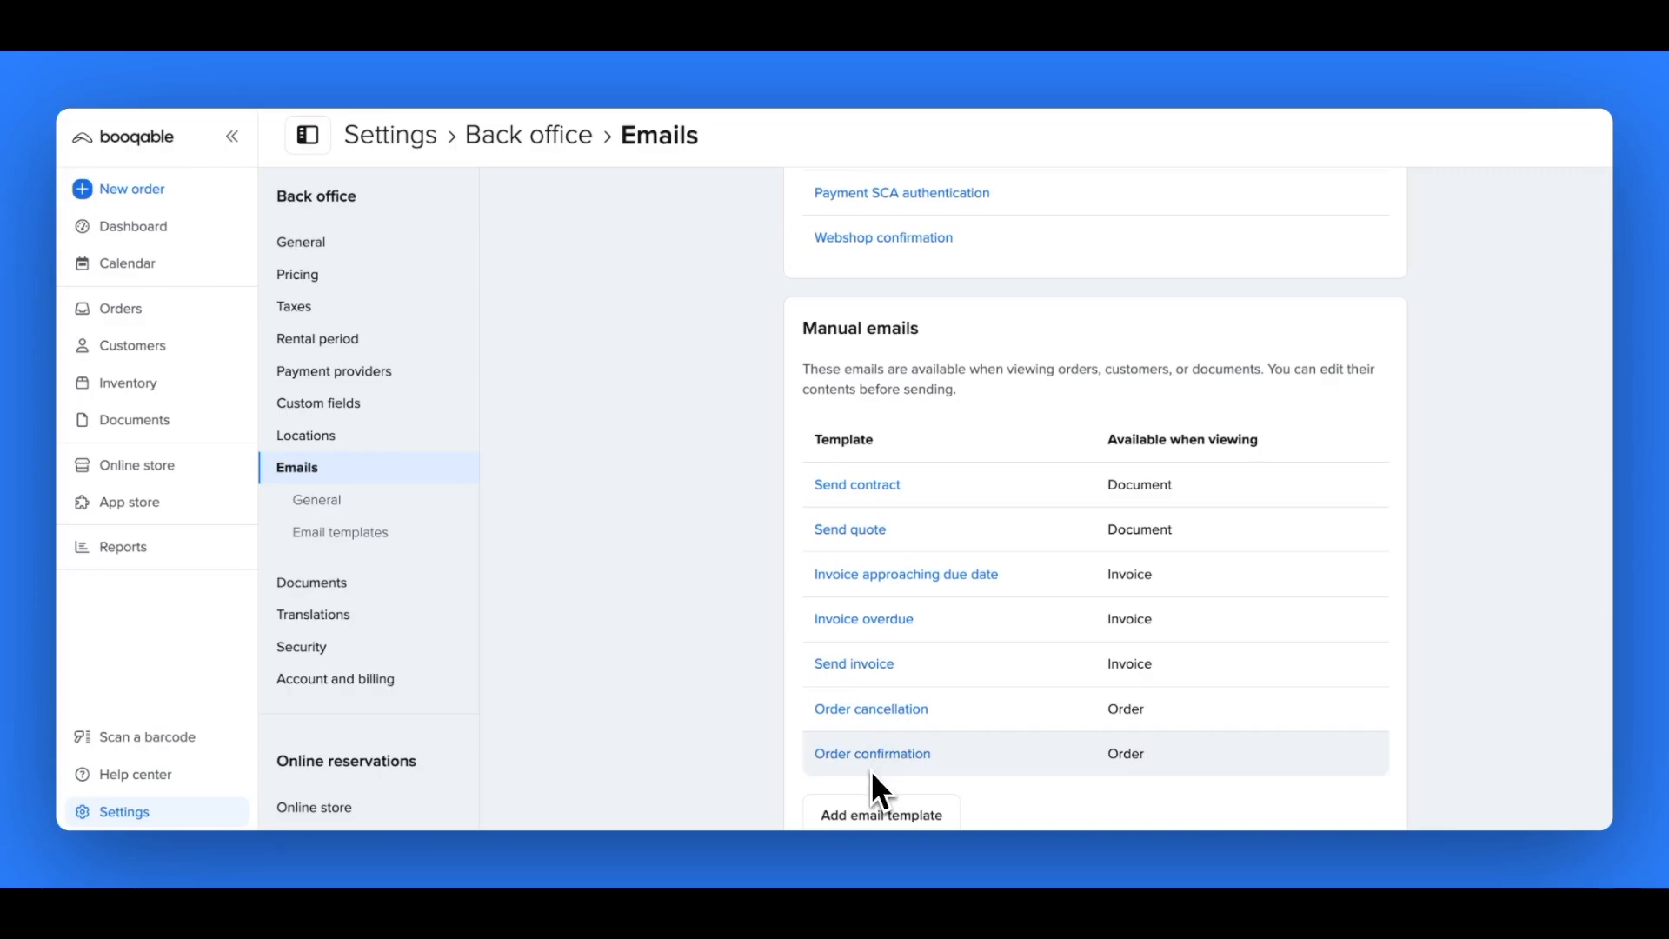
pyautogui.scroll(5, 756, 680)
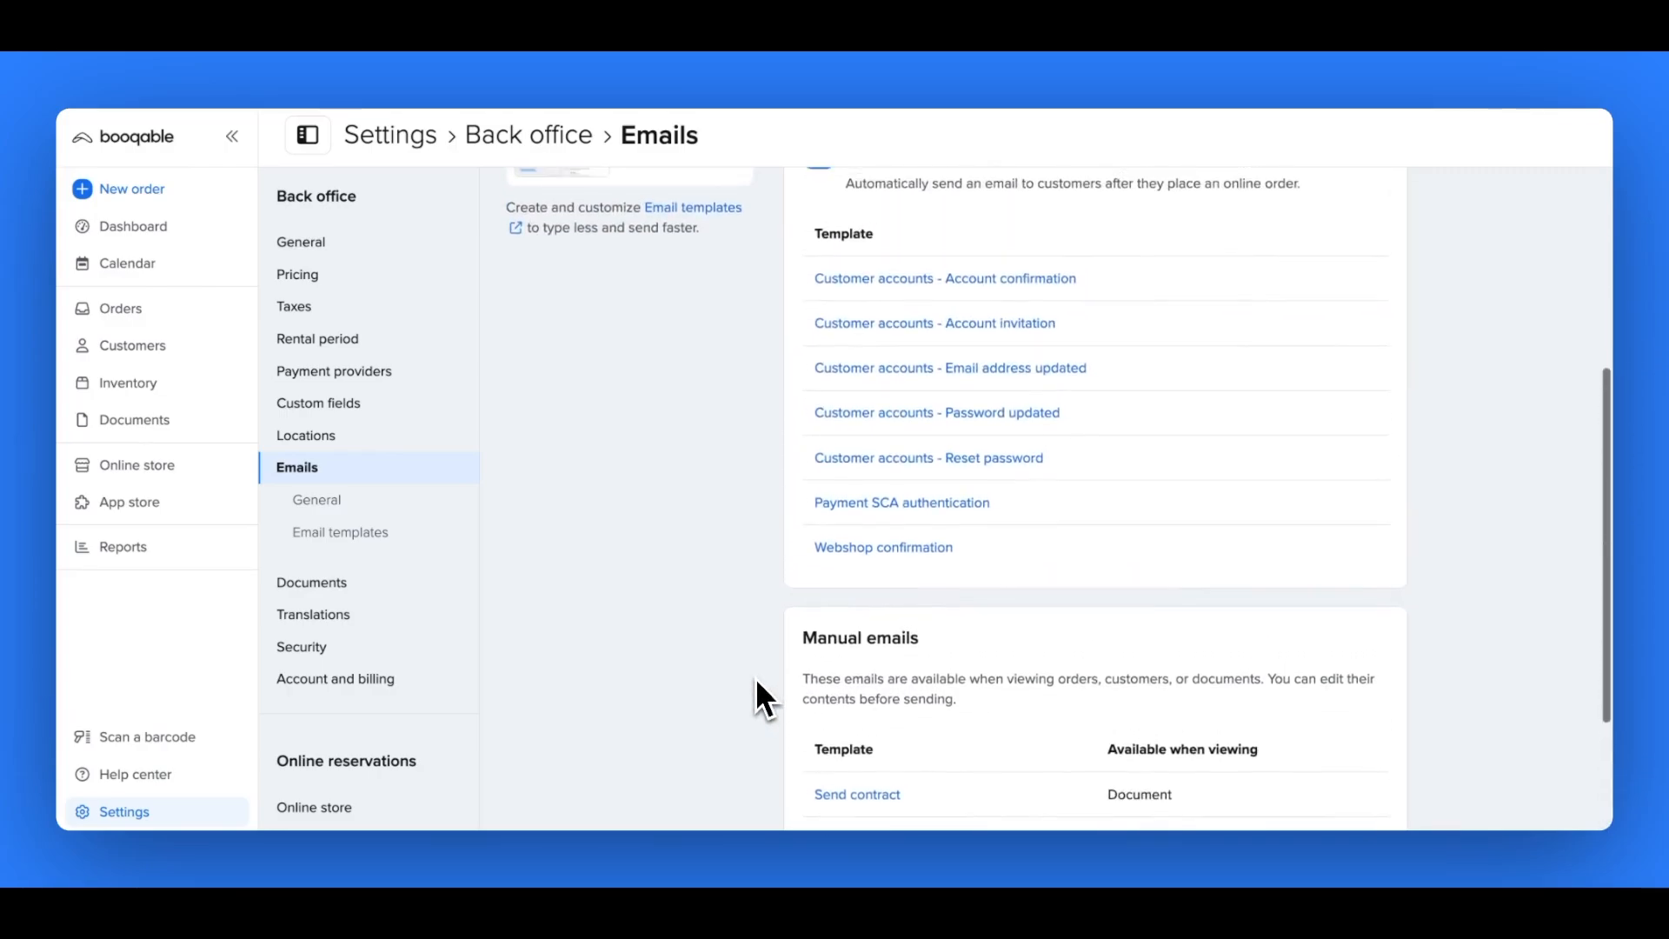
pyautogui.click(880, 549)
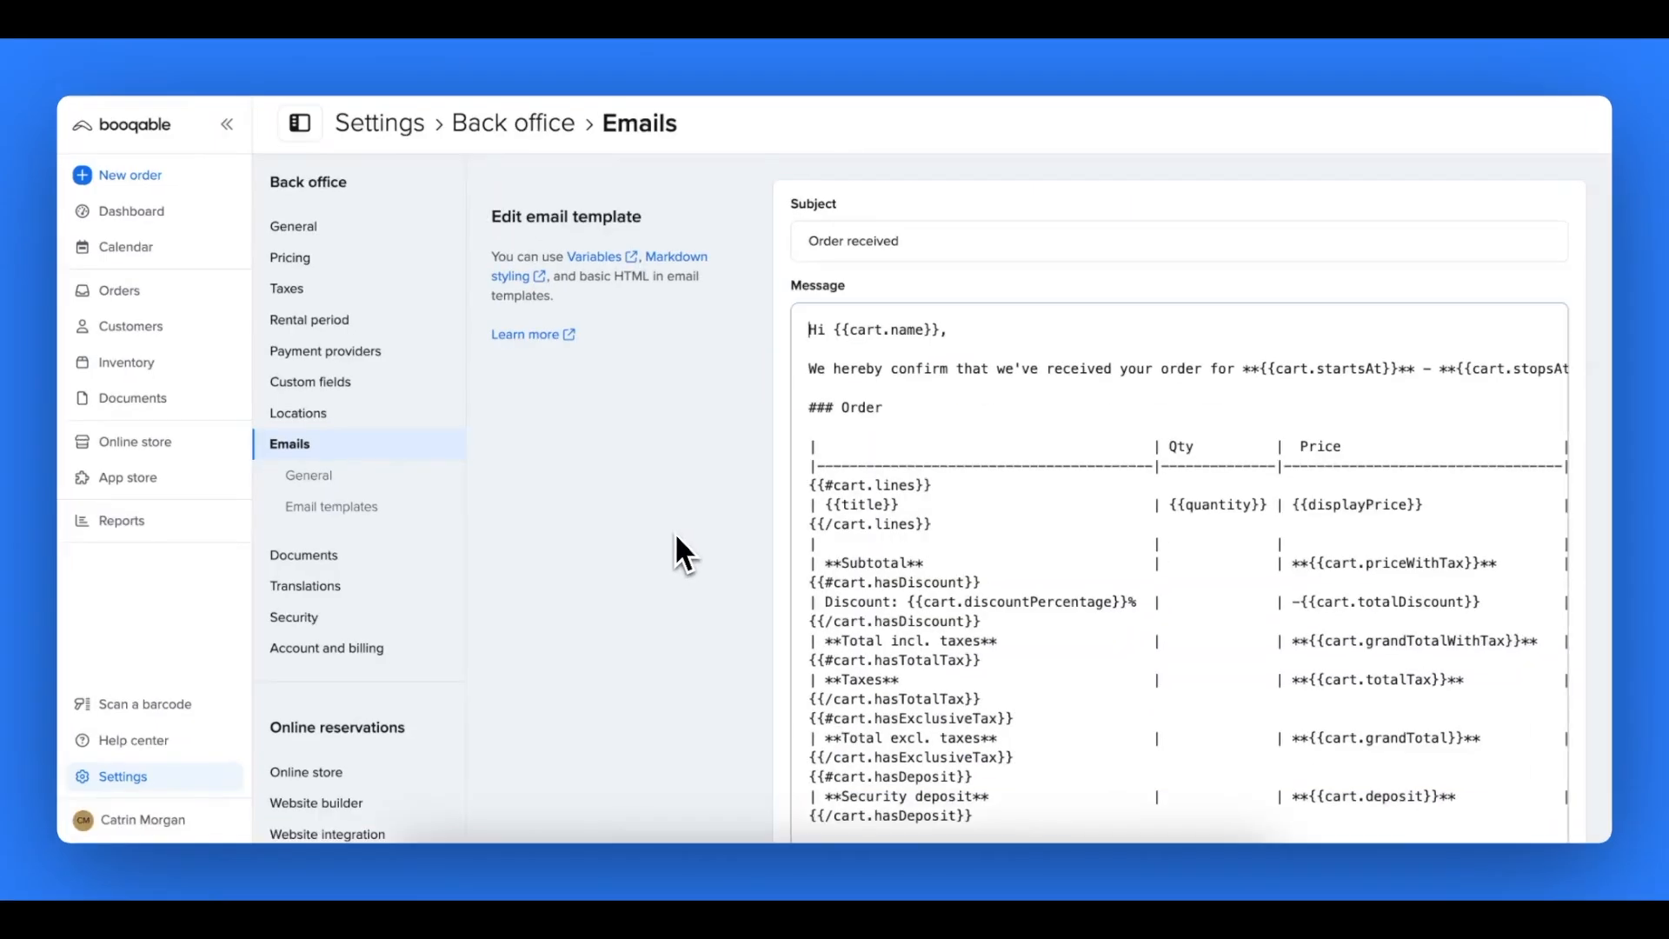
# - Set the email subject to "Pedido recibido" and begin the confirmation sentence with "Por la presente confirmamos que hemos recibido su pedido de"
pyautogui.tripleClick(822, 244)
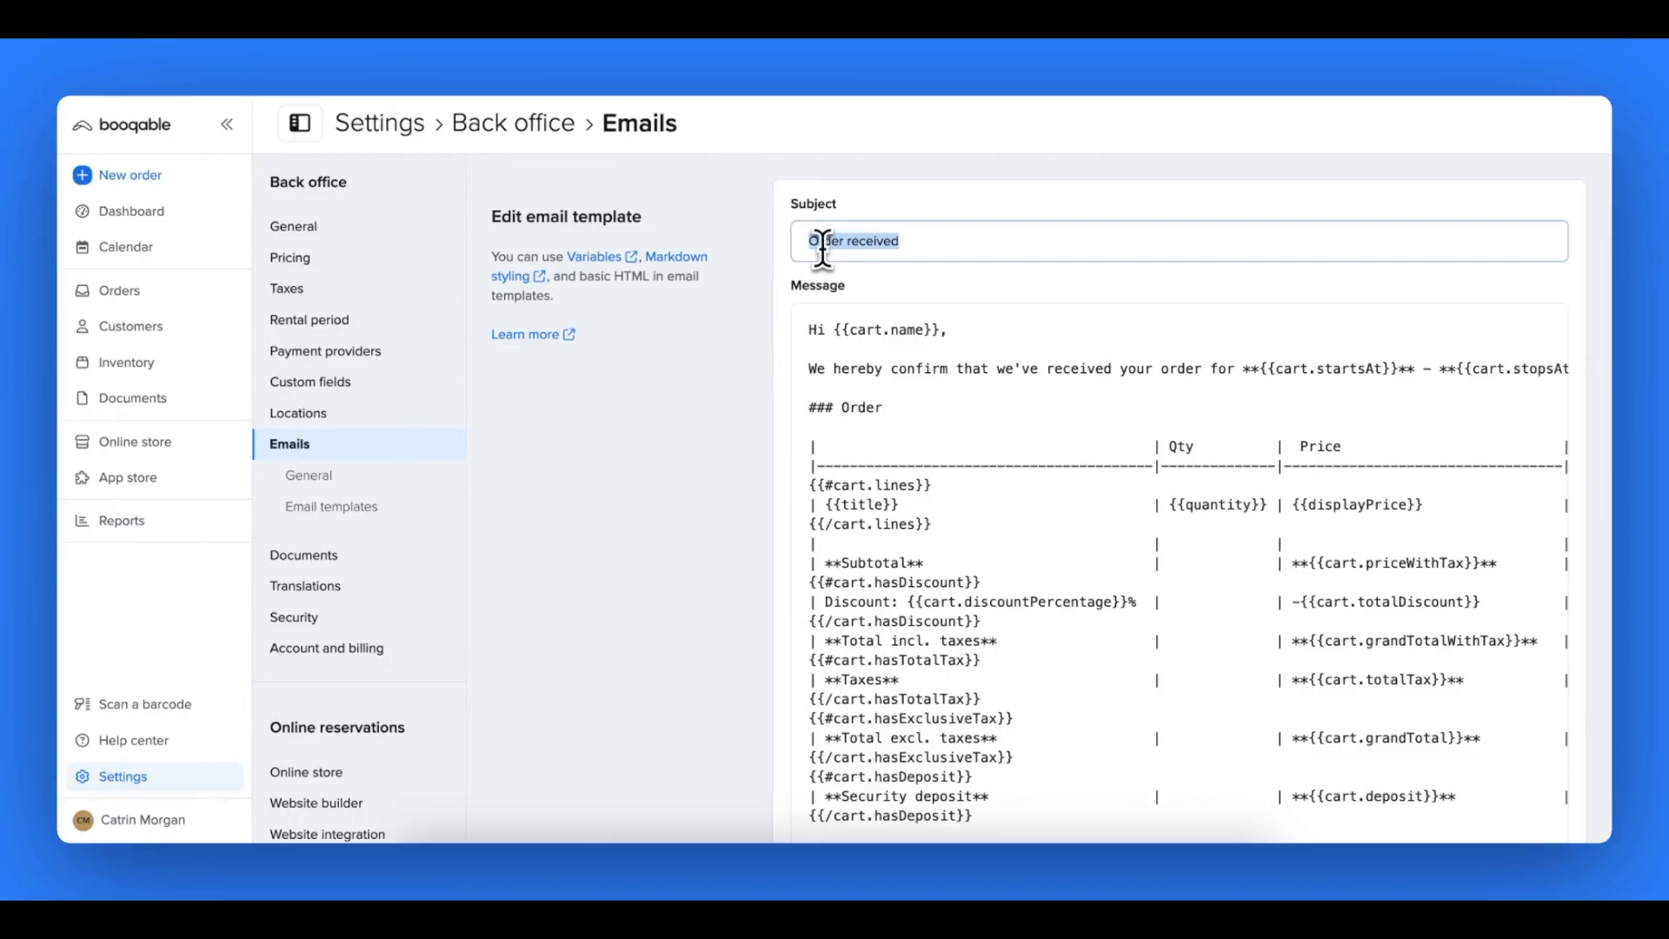
pyautogui.write('Pedido recibido')
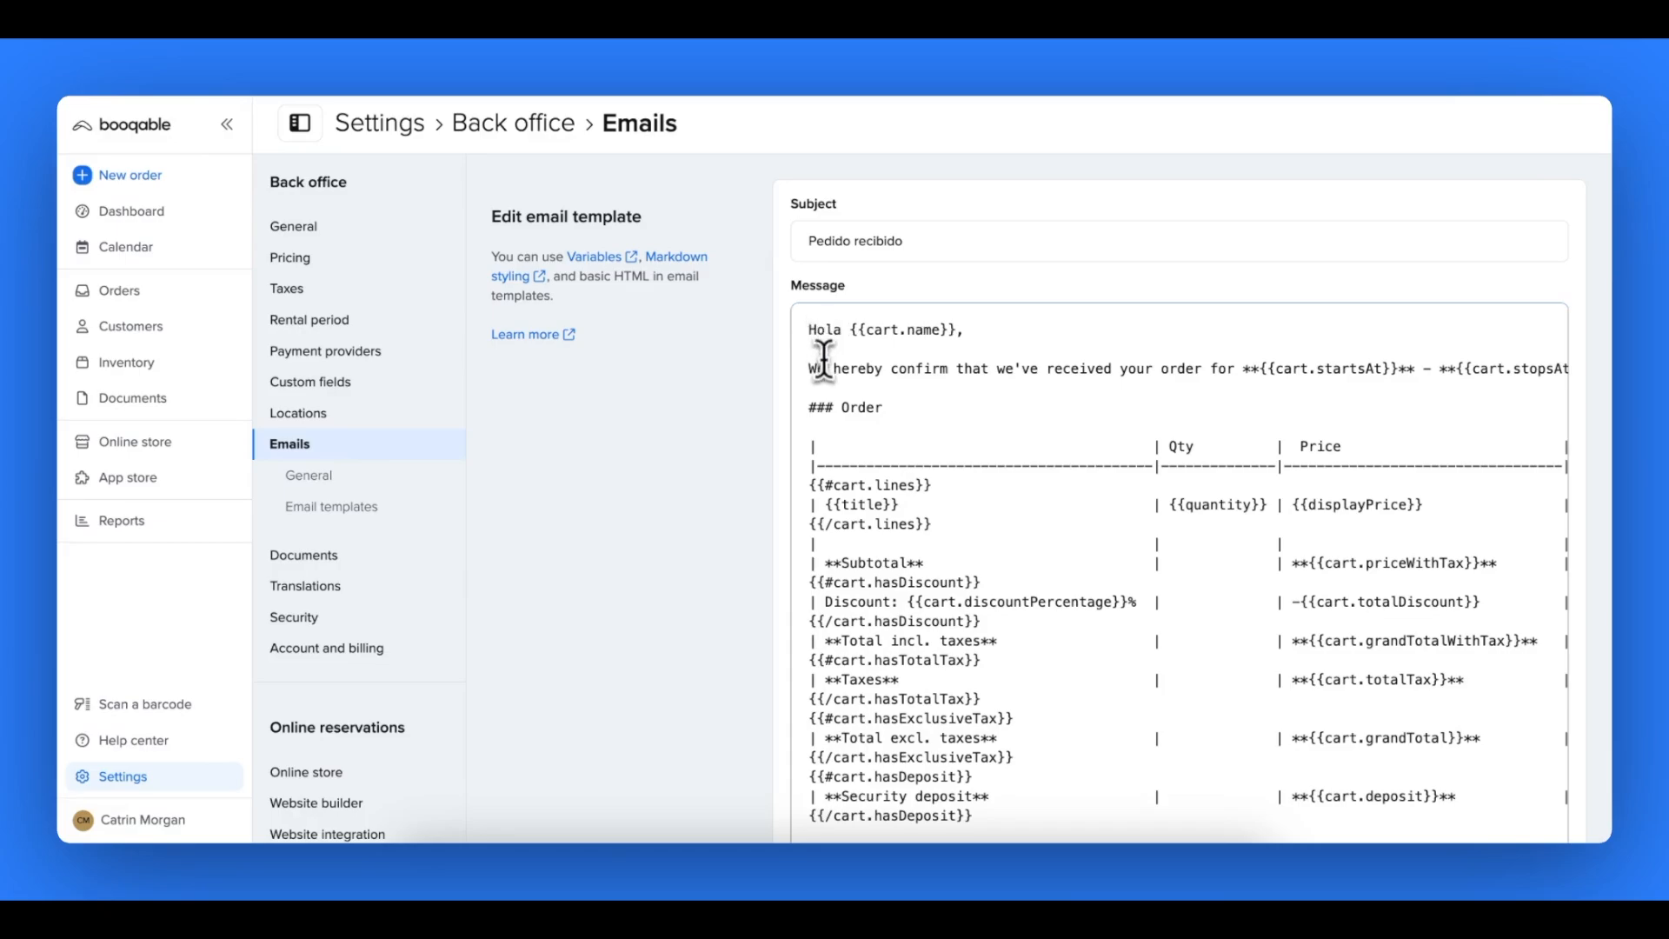
pyautogui.moveTo(808, 363); pyautogui.dragTo(1229, 365)
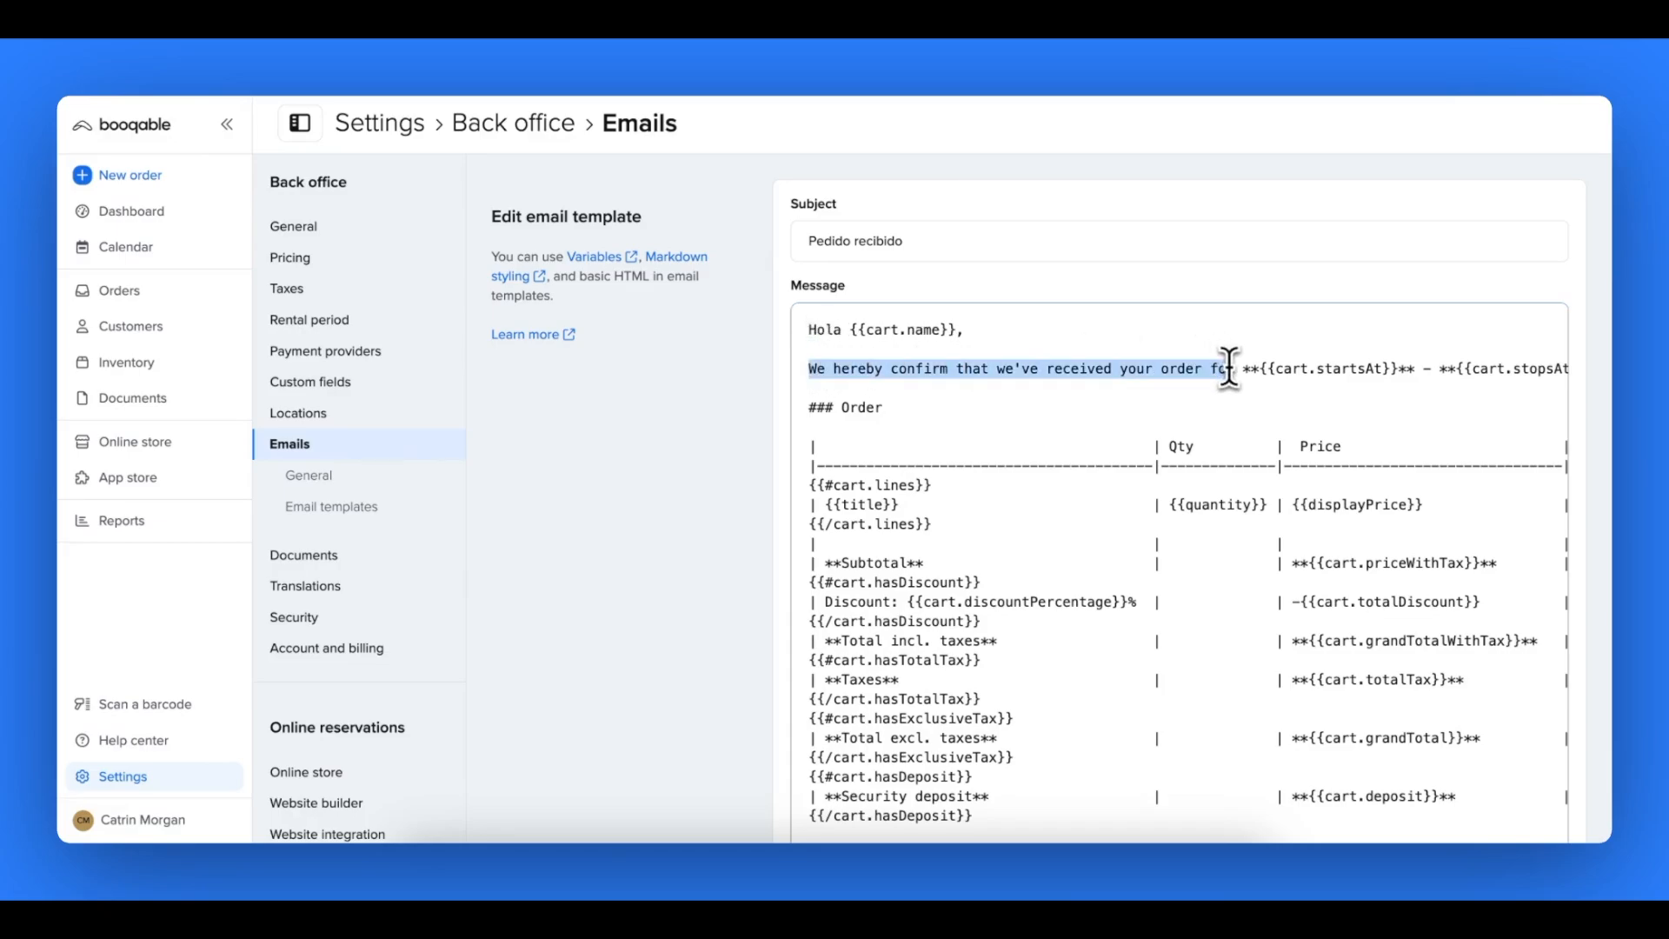
pyautogui.write('Por la presente confirmamos que hemos recibido su pedido de')
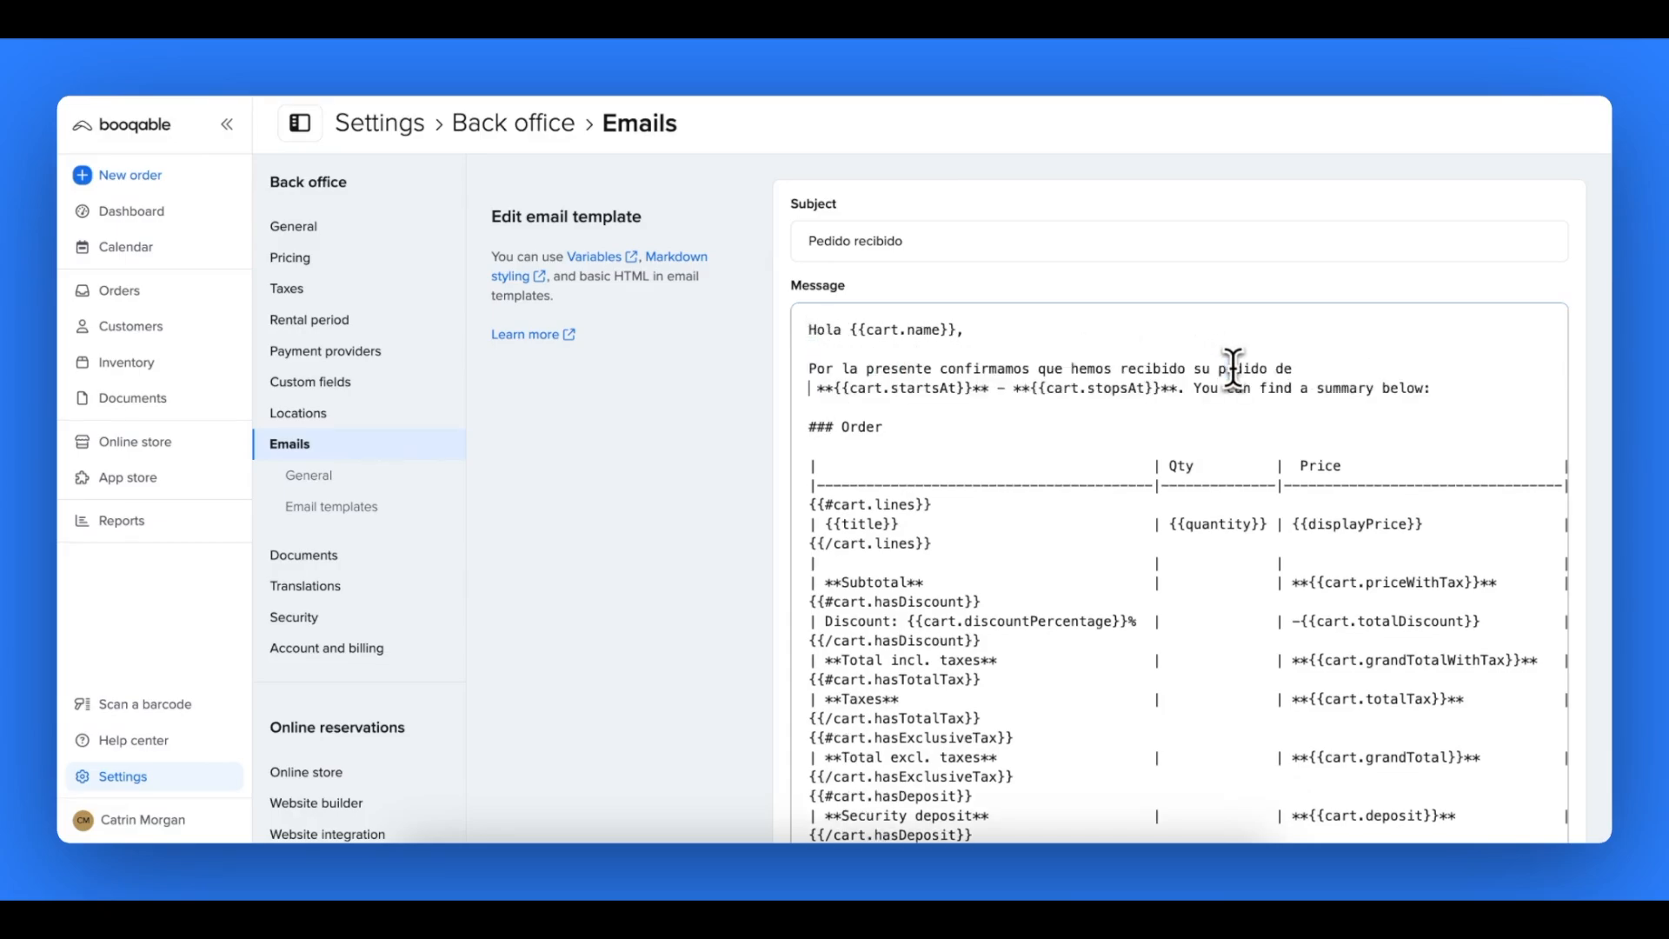
pyautogui.press('BackSpace')
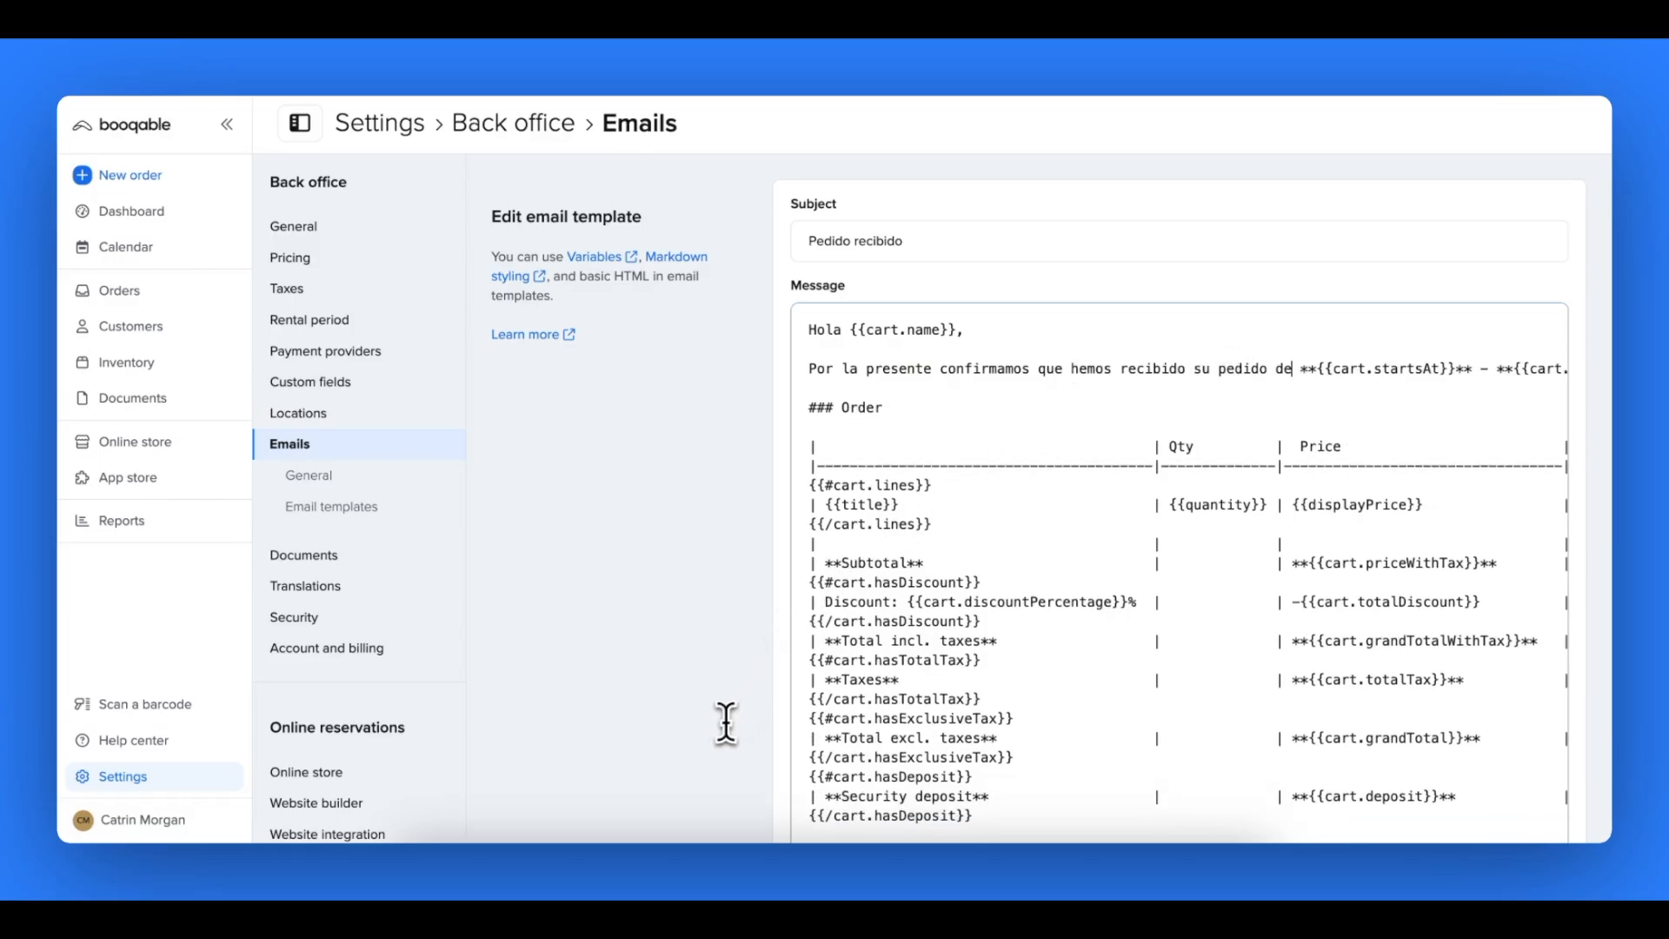
# - In the email message, replace "You can find a summary below:" with "Puede encontrar un resumen a continuación:"
pyautogui.hscroll(5, 1165, 440)
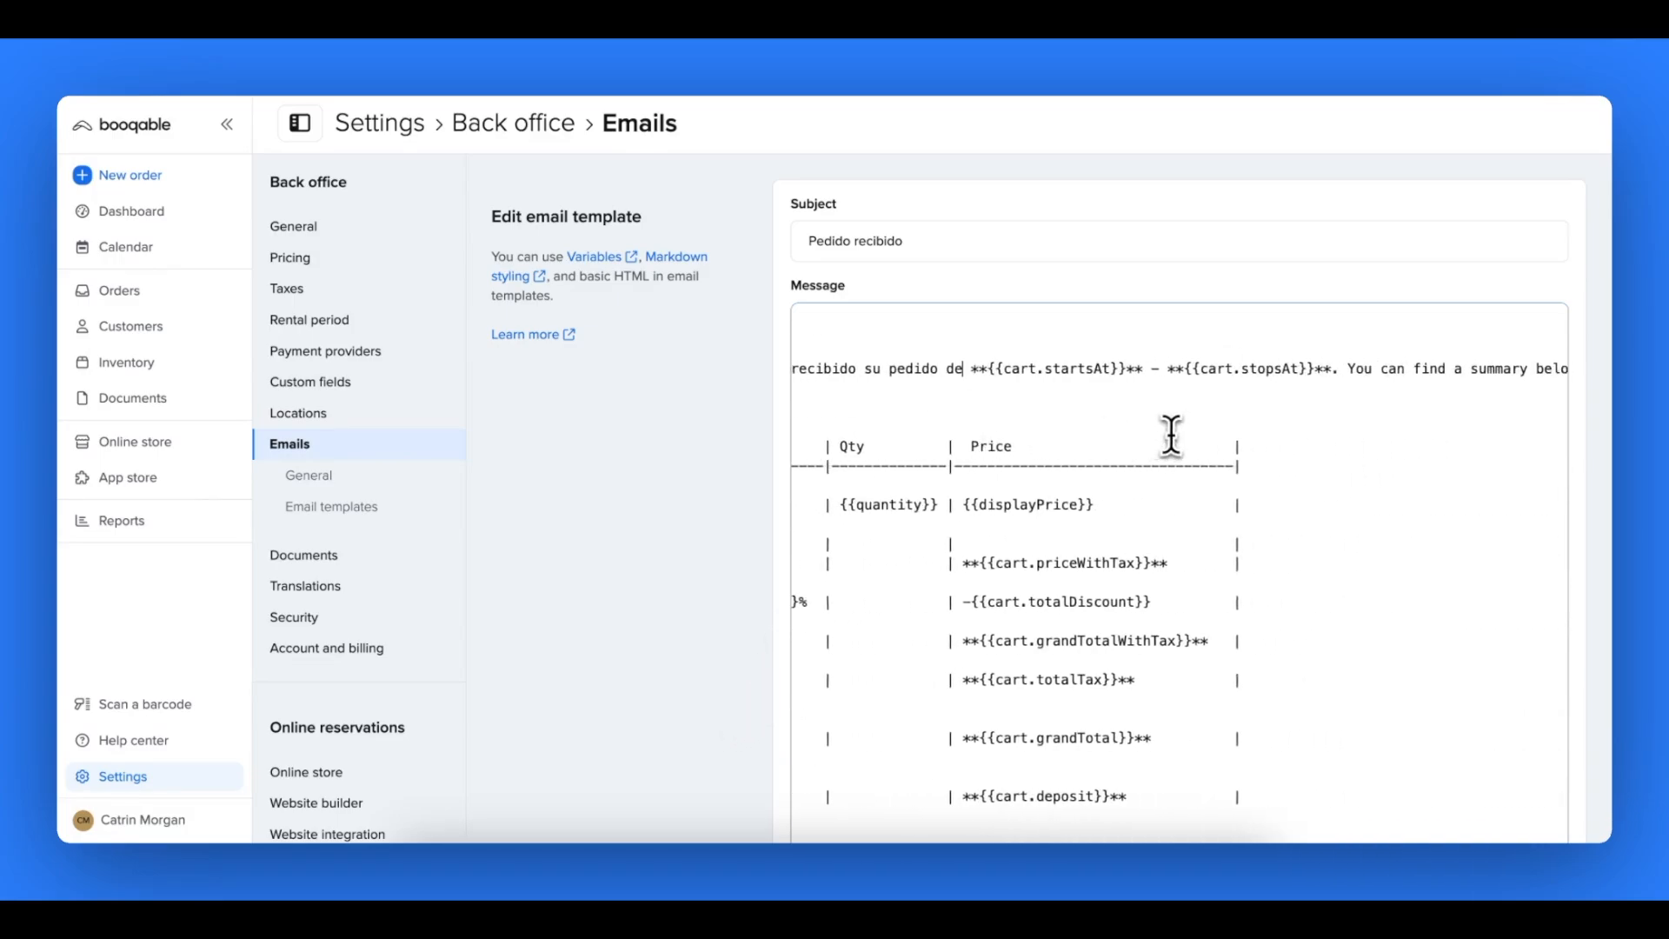
pyautogui.moveTo(1332, 368); pyautogui.dragTo(1561, 370)
pyautogui.press('Return')
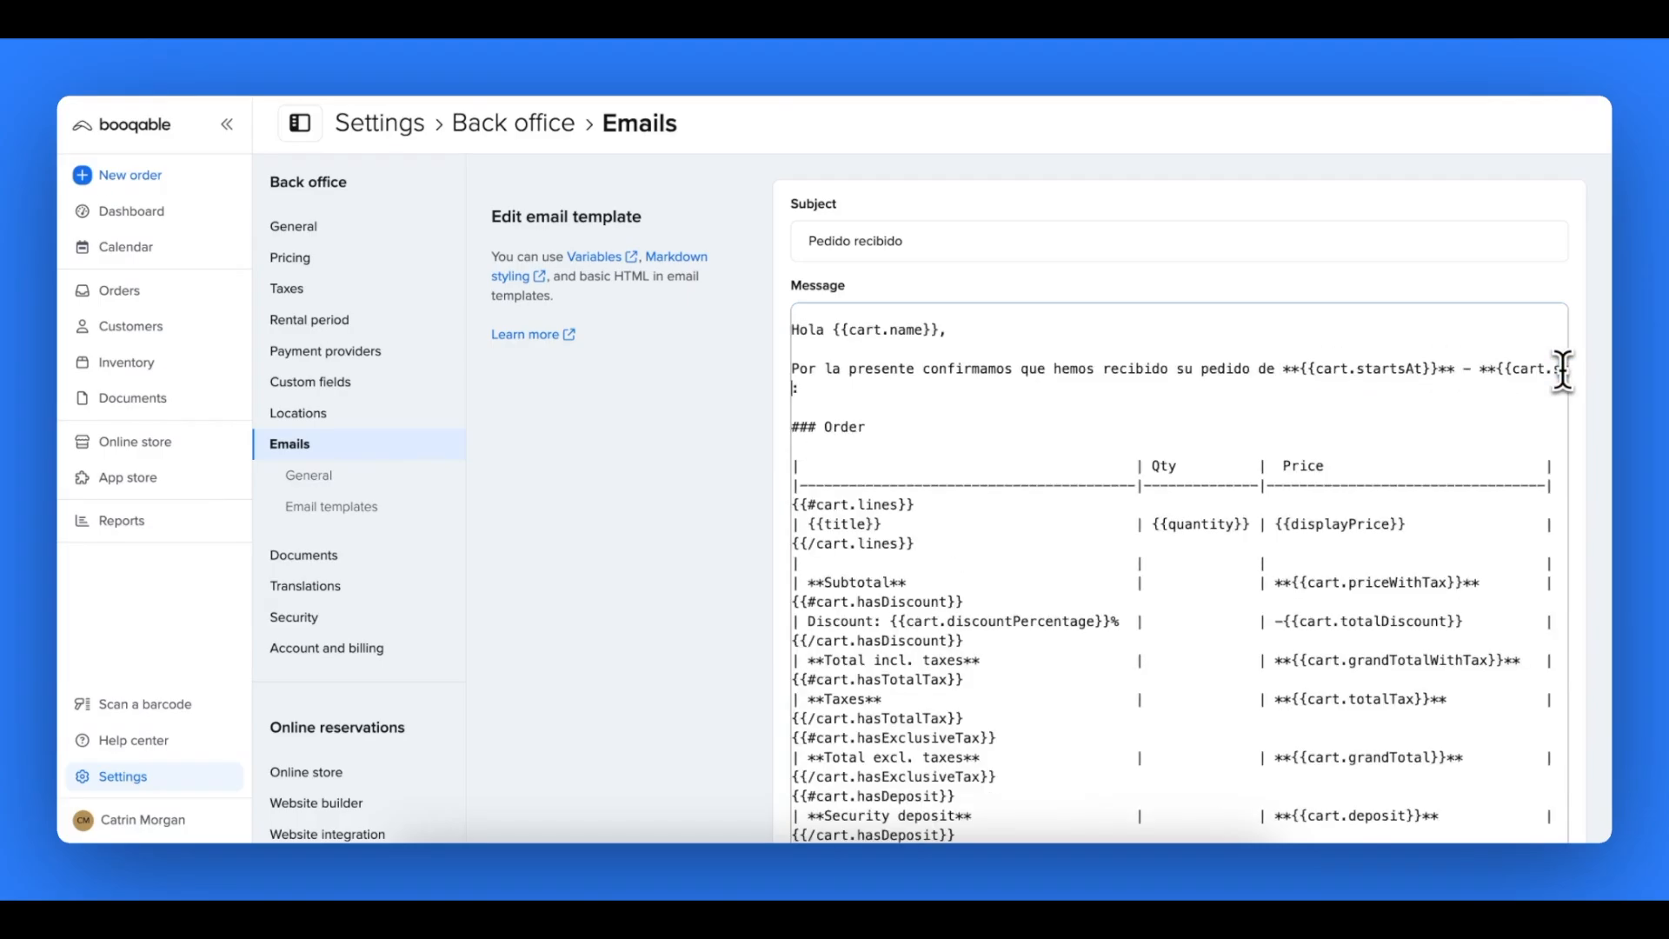
pyautogui.press('BackSpace')
pyautogui.write('Puede encontrar un resumen a continuación')
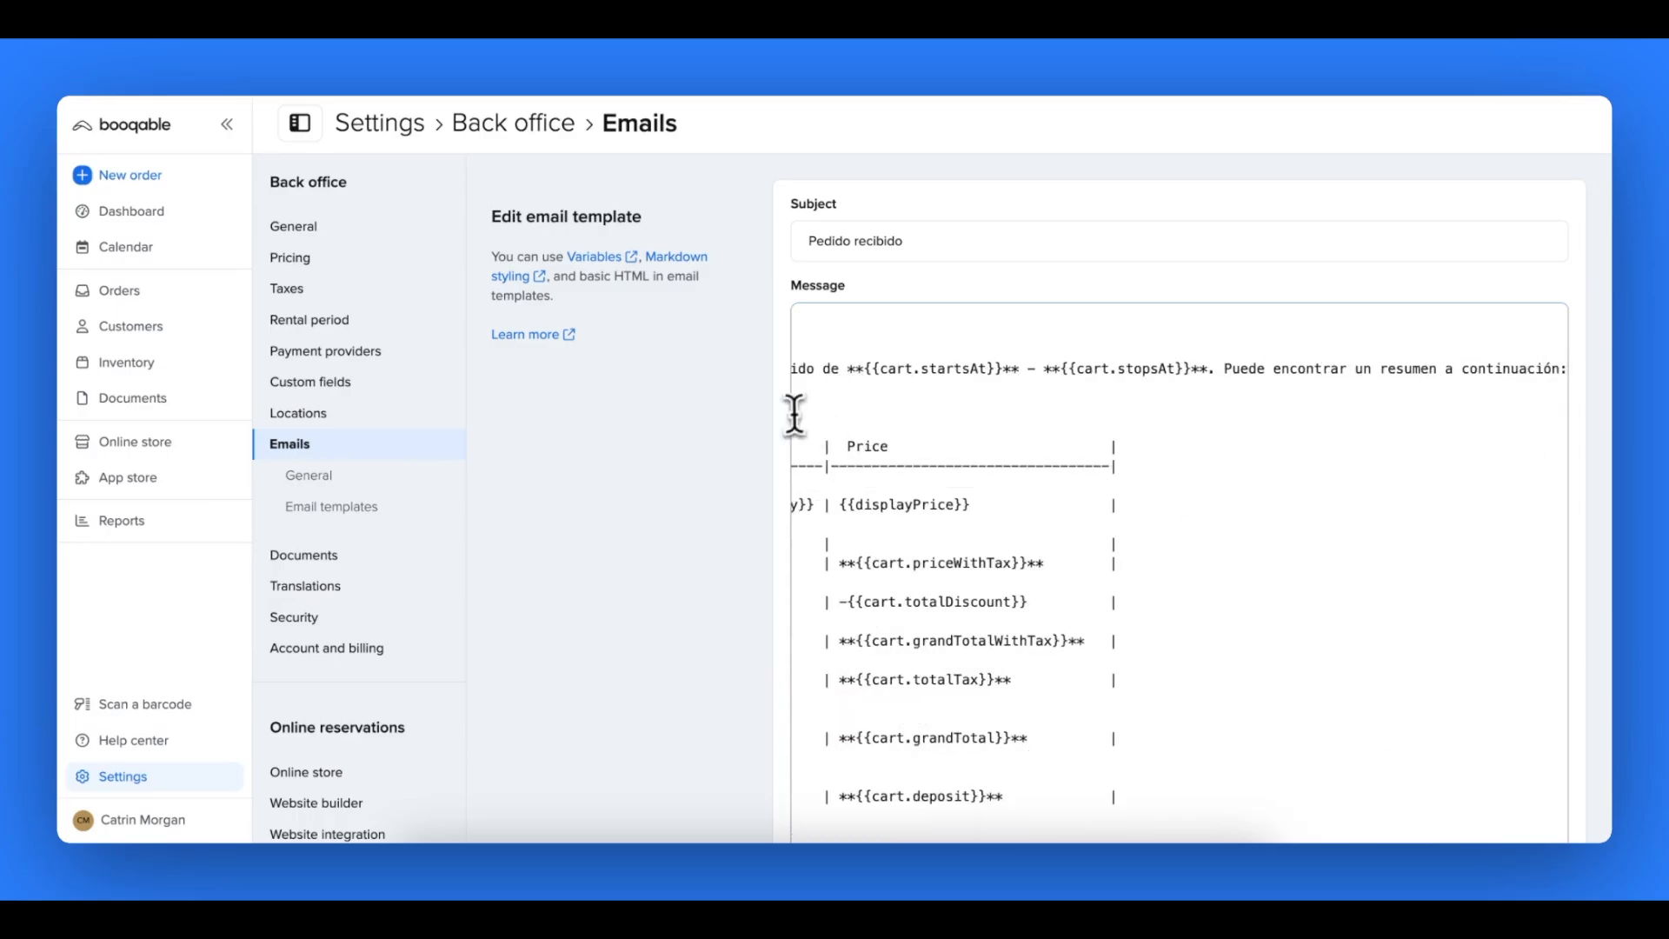
# - Change the "Order" heading in the email message to "Pedido"
pyautogui.hscroll(-10, 845, 417)
pyautogui.hscroll(-2, 845, 418)
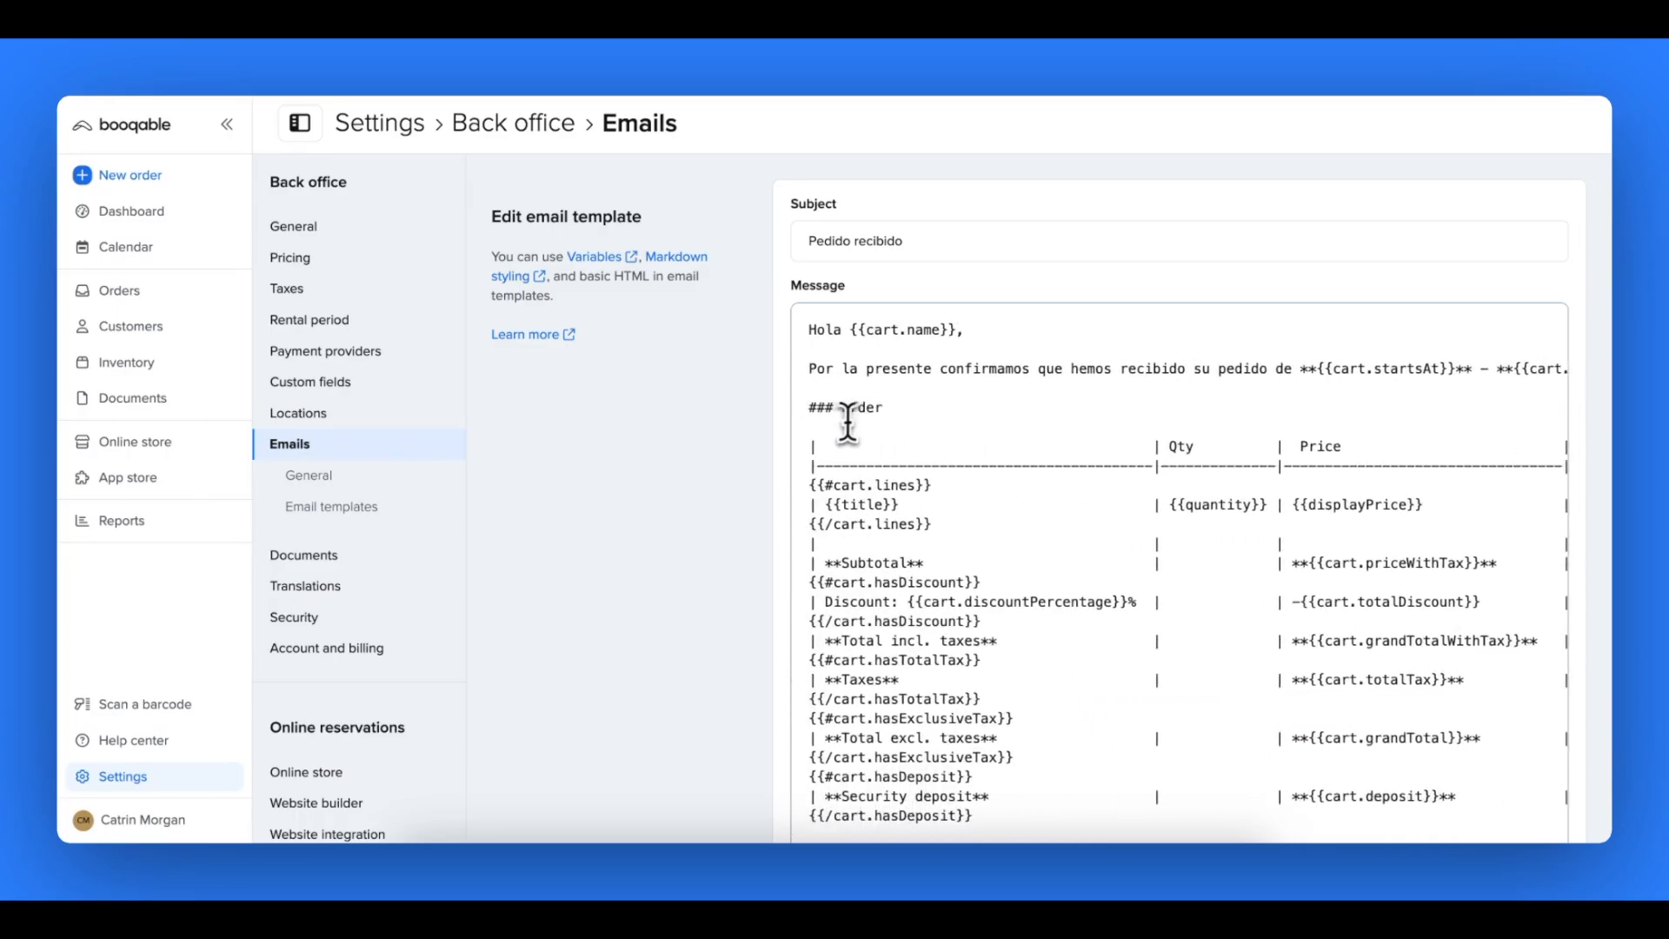
pyautogui.moveTo(882, 406); pyautogui.dragTo(845, 408)
pyautogui.write('Pedido')
# - Replace the contact sentence before {{company.email}} with "Si tiene alguna pregunta por favor contáctenos en", kept on one line with the variable
pyautogui.scroll(-5, 931, 519)
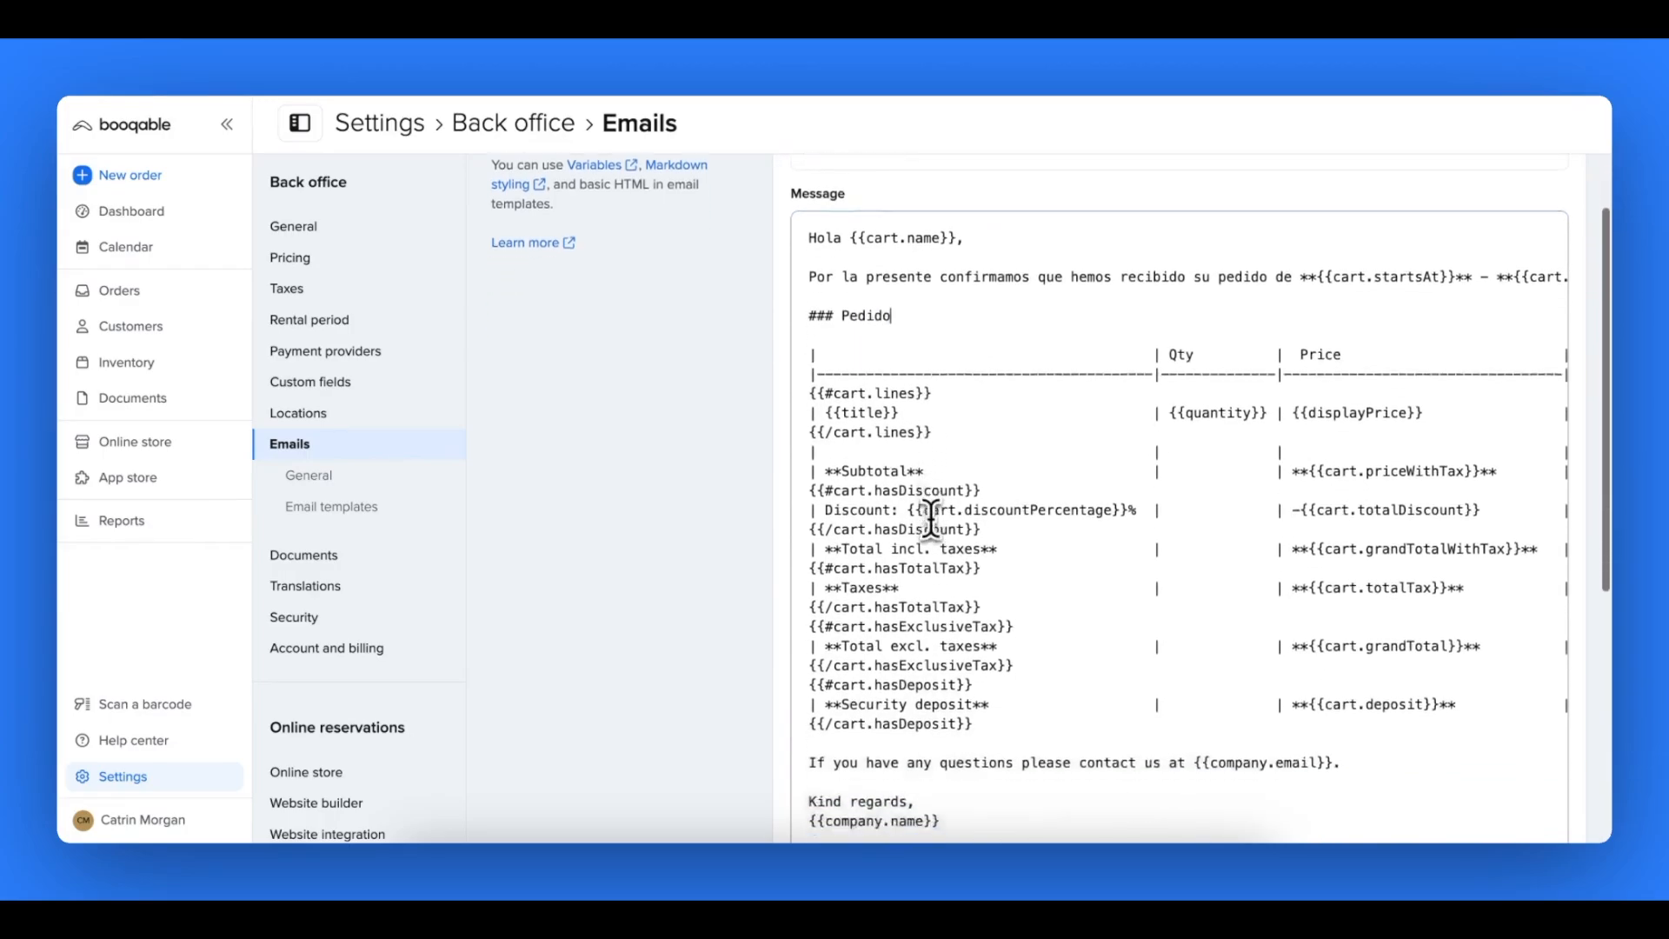
pyautogui.scroll(-1, 931, 519)
pyautogui.moveTo(809, 437); pyautogui.dragTo(1184, 437)
pyautogui.write('Si tiene alguna pregunta por favor contáctenos en')
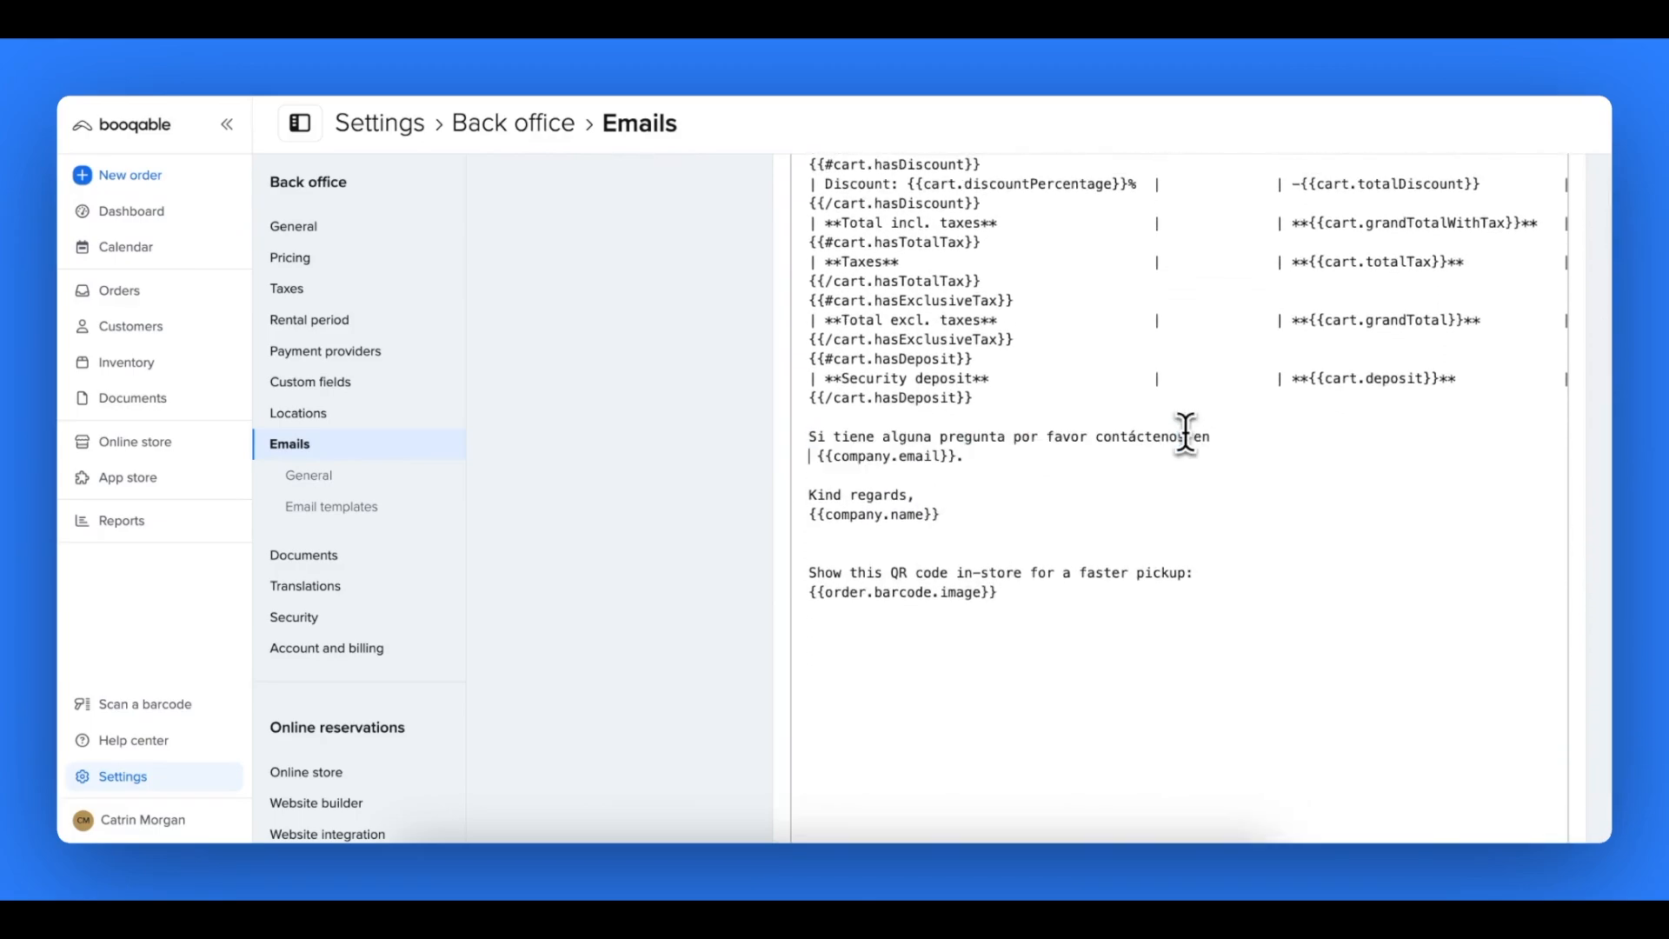
pyautogui.press('BackSpace')
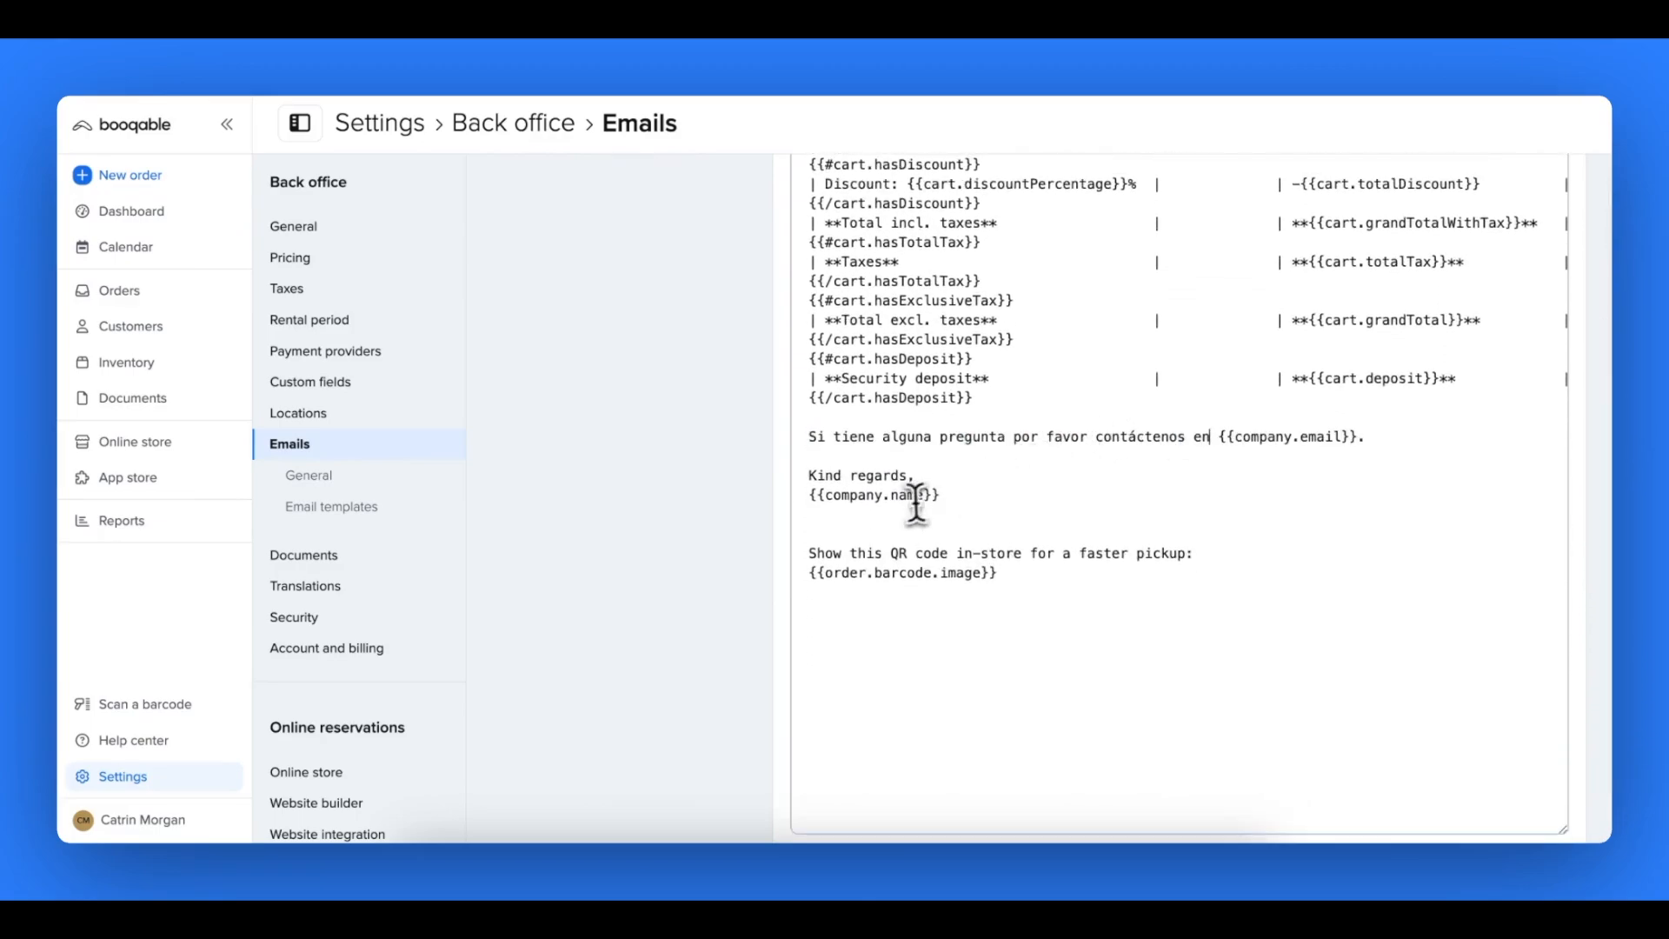
# - Replace the QR code line at the end of the email with "Muestra este código QR en la tienda para una recogida más rápida:"
pyautogui.moveTo(809, 553); pyautogui.dragTo(1187, 550)
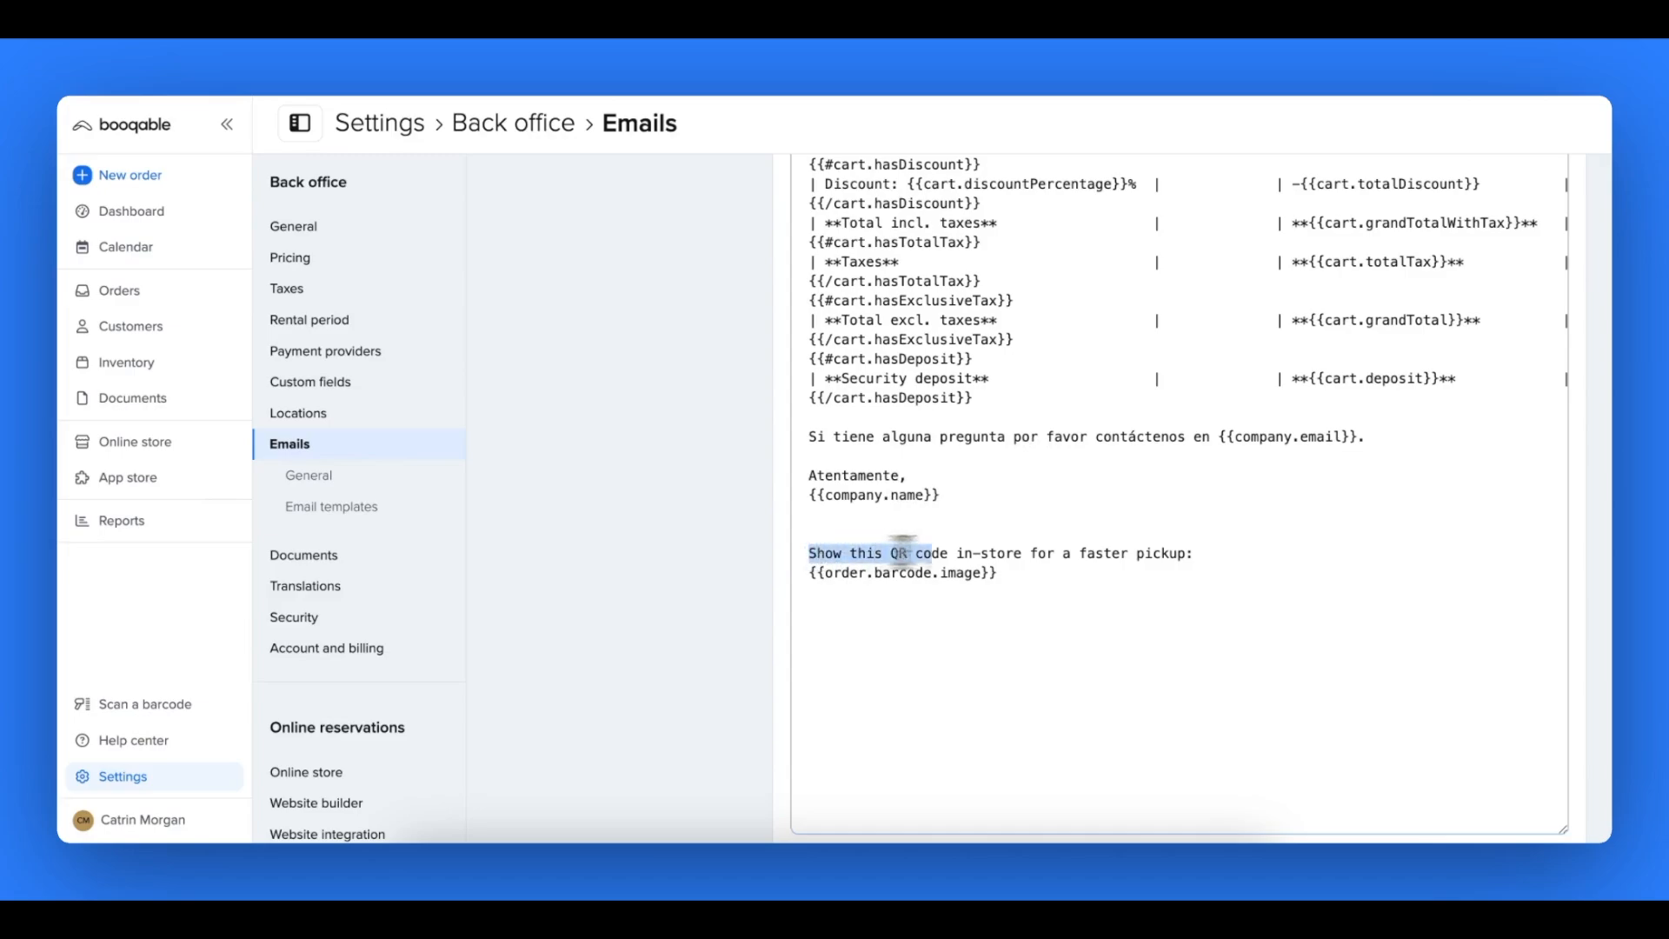
pyautogui.write('Muestra este código QR en la tienda para una recogida más rápida')
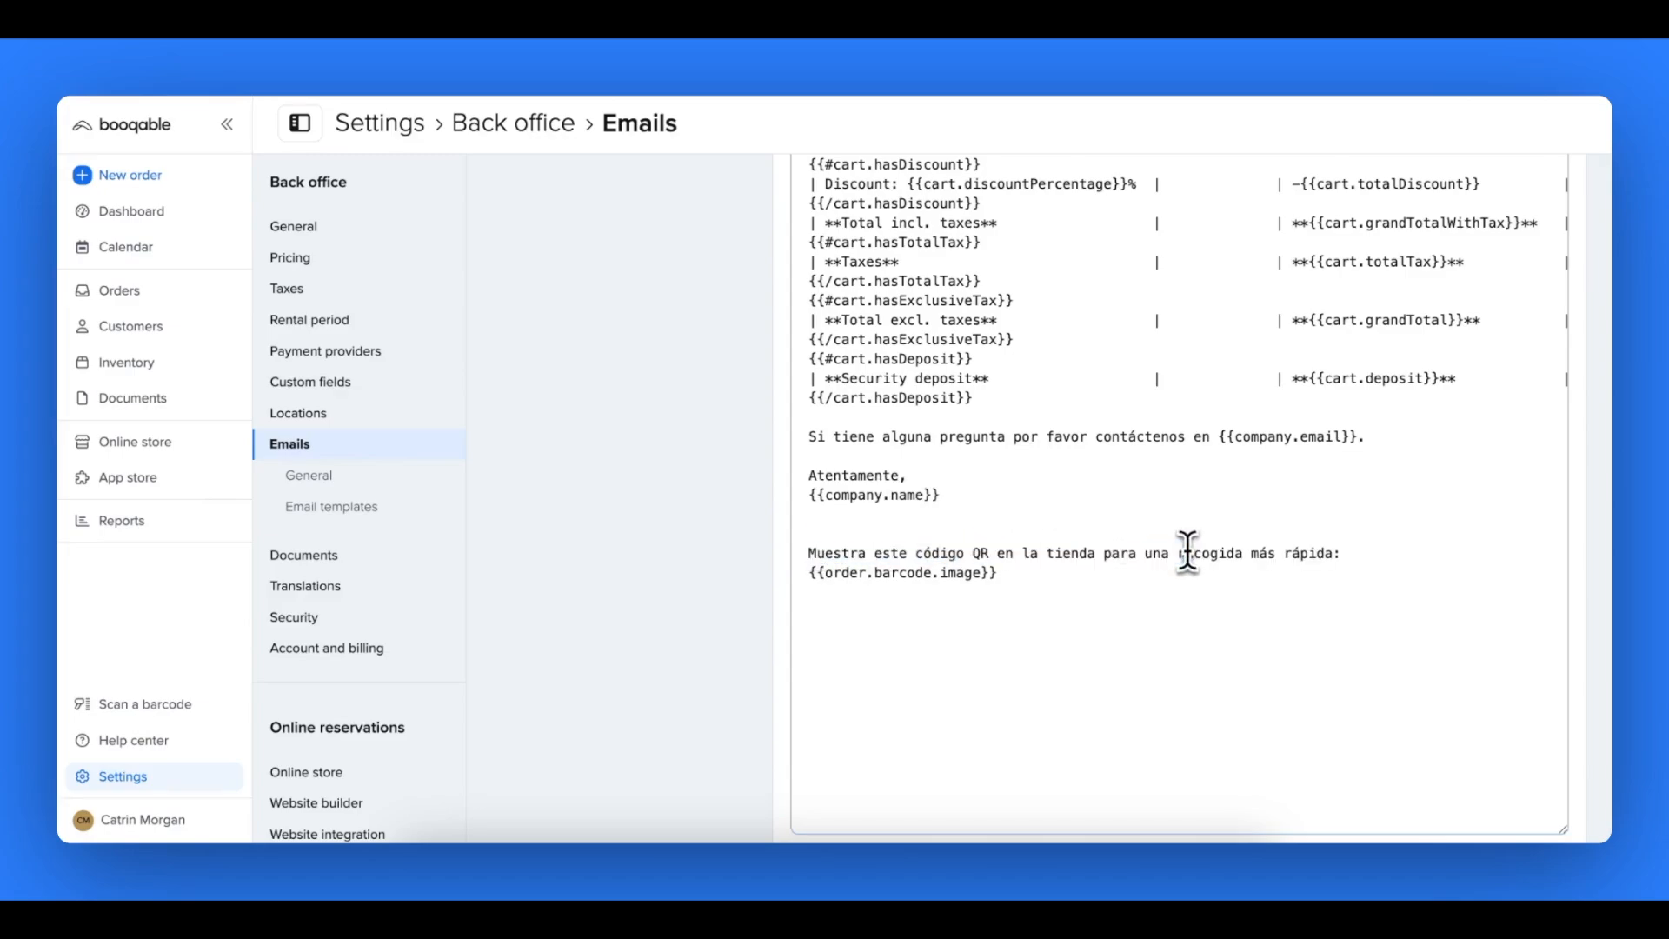
pyautogui.scroll(-3, 1188, 549)
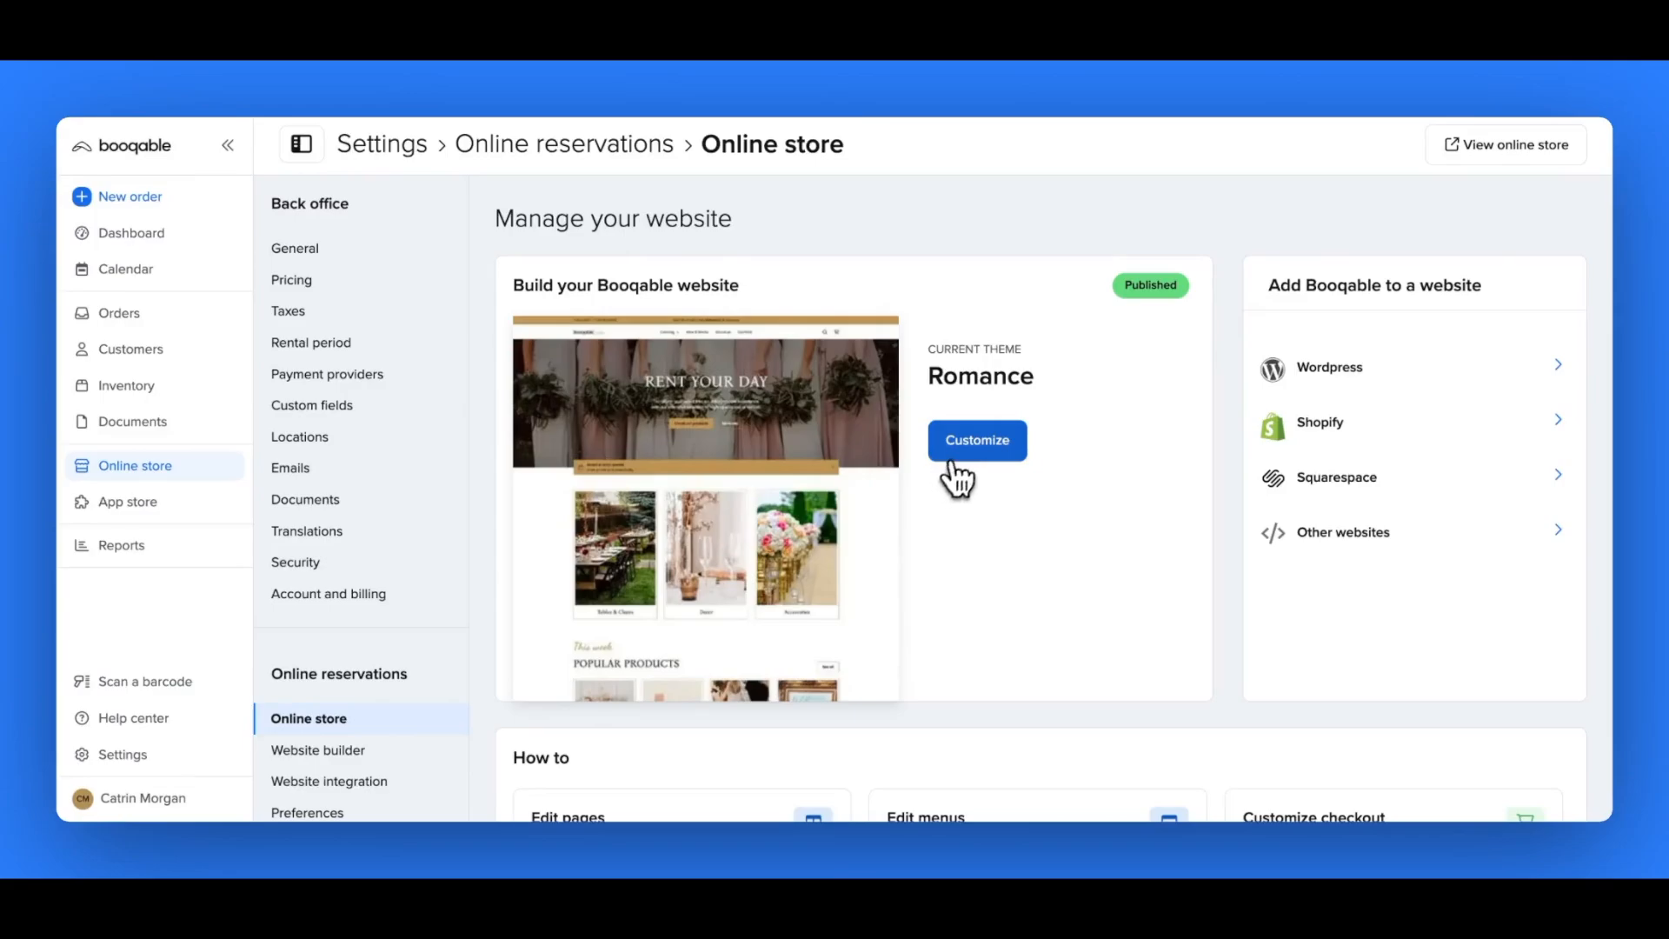
# - In the website builder, set the title of the home page's frequently asked questions Text section to "Preguntas frecuentes"
pyautogui.click(953, 461)
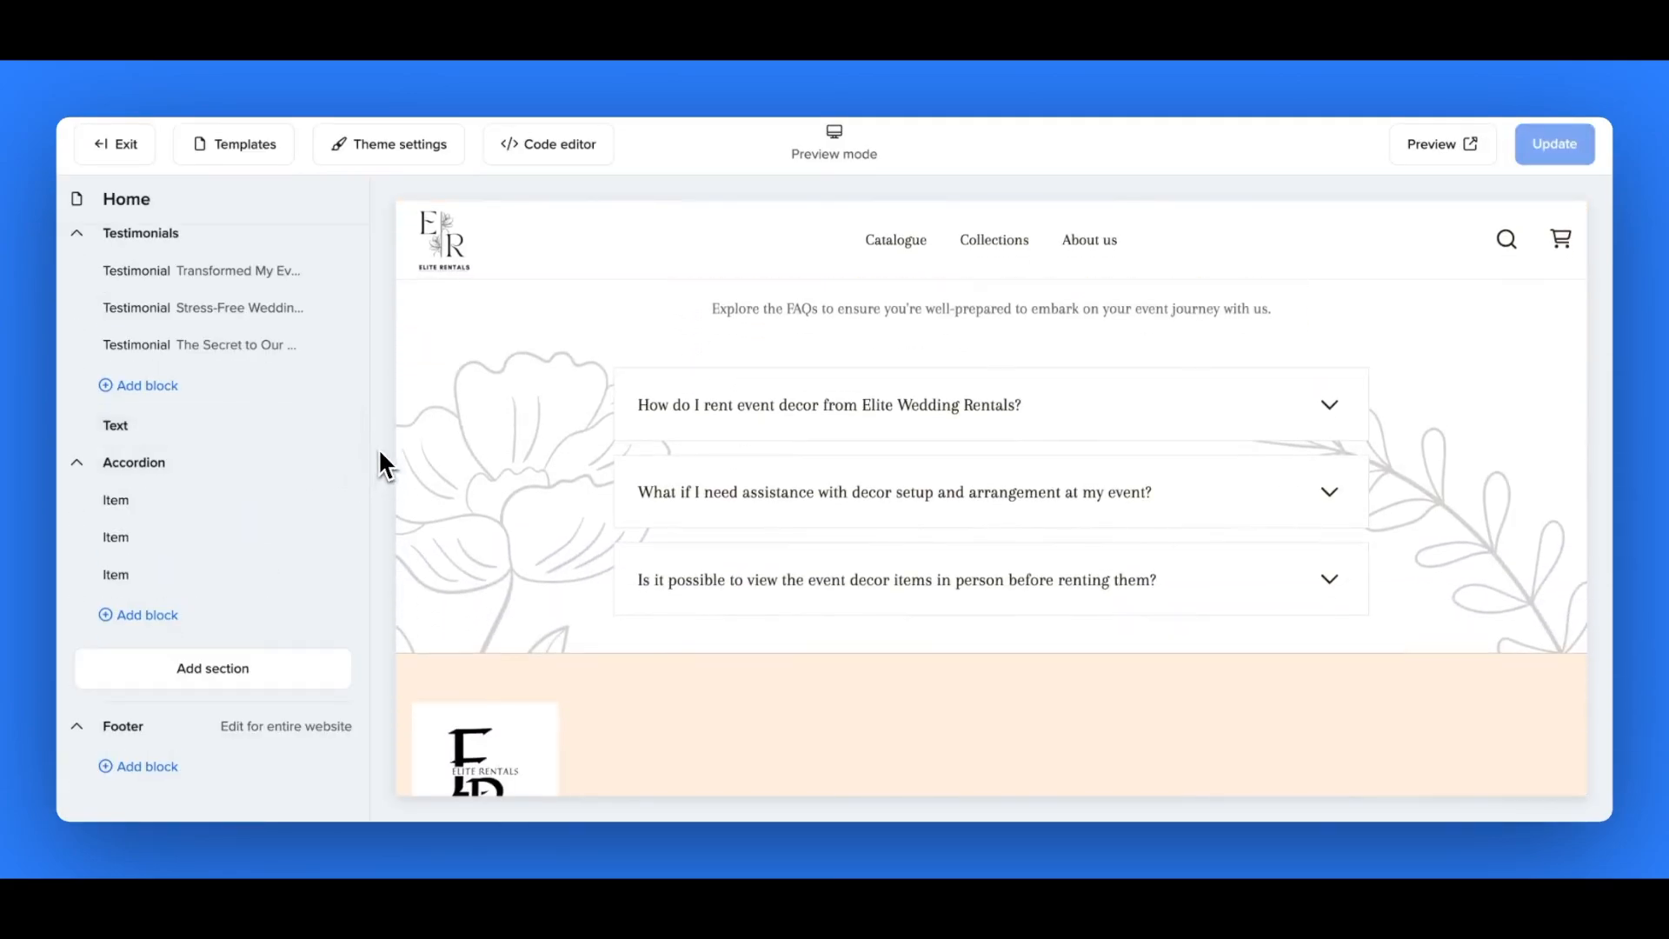
pyautogui.scroll(3, 430, 435)
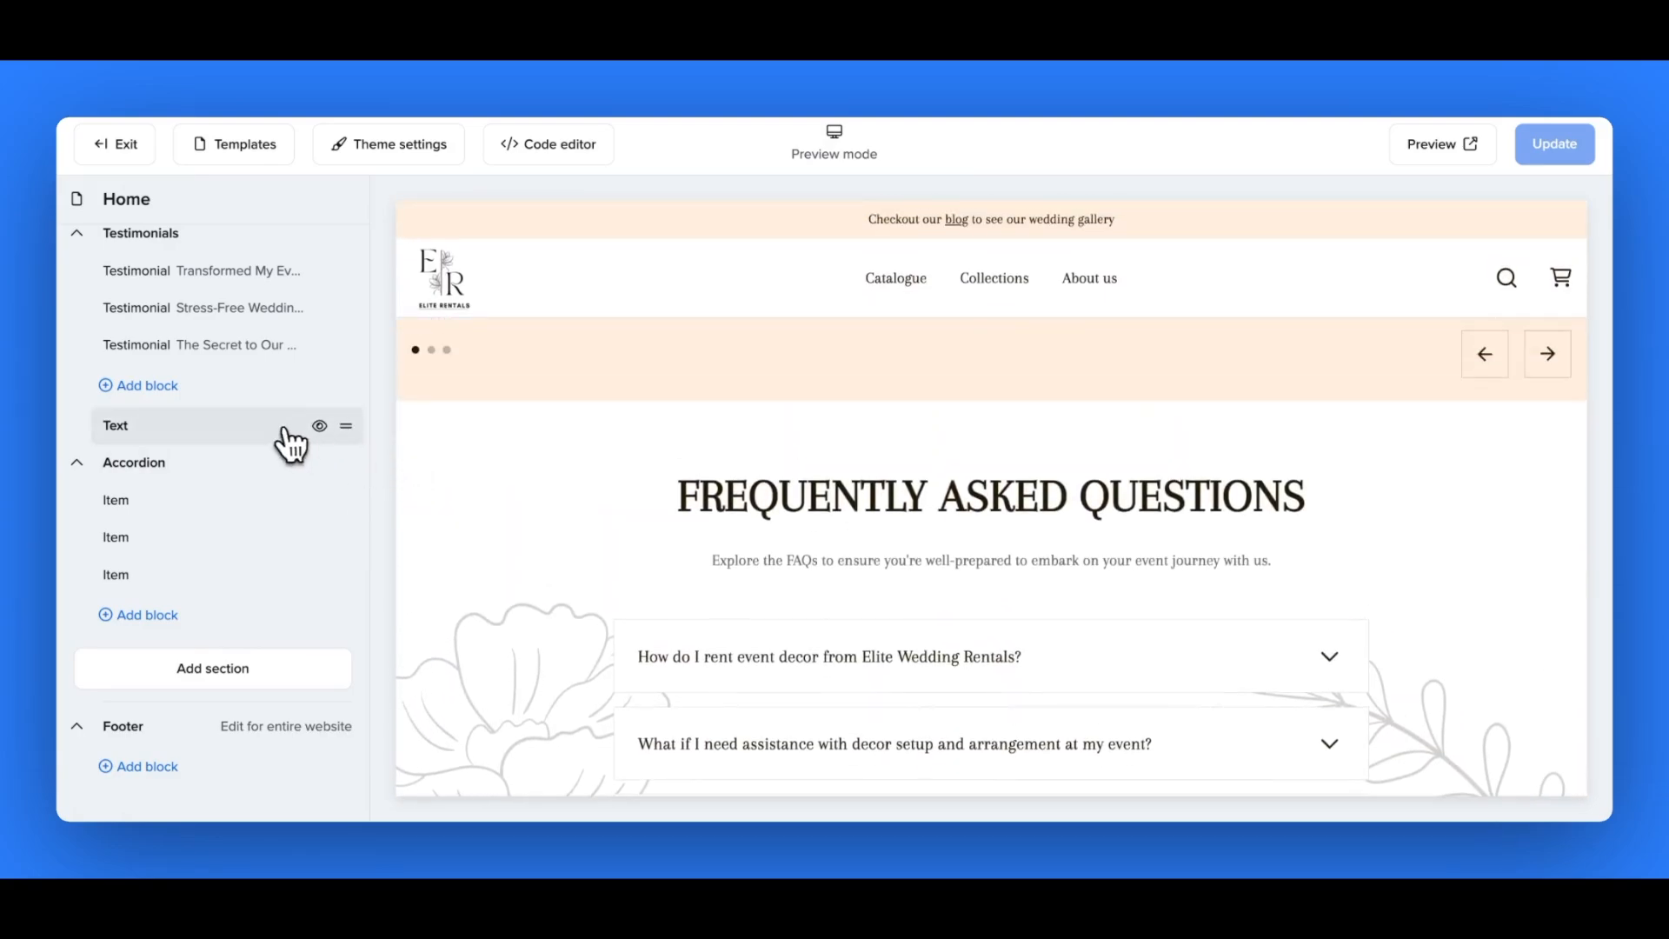
pyautogui.click(283, 429)
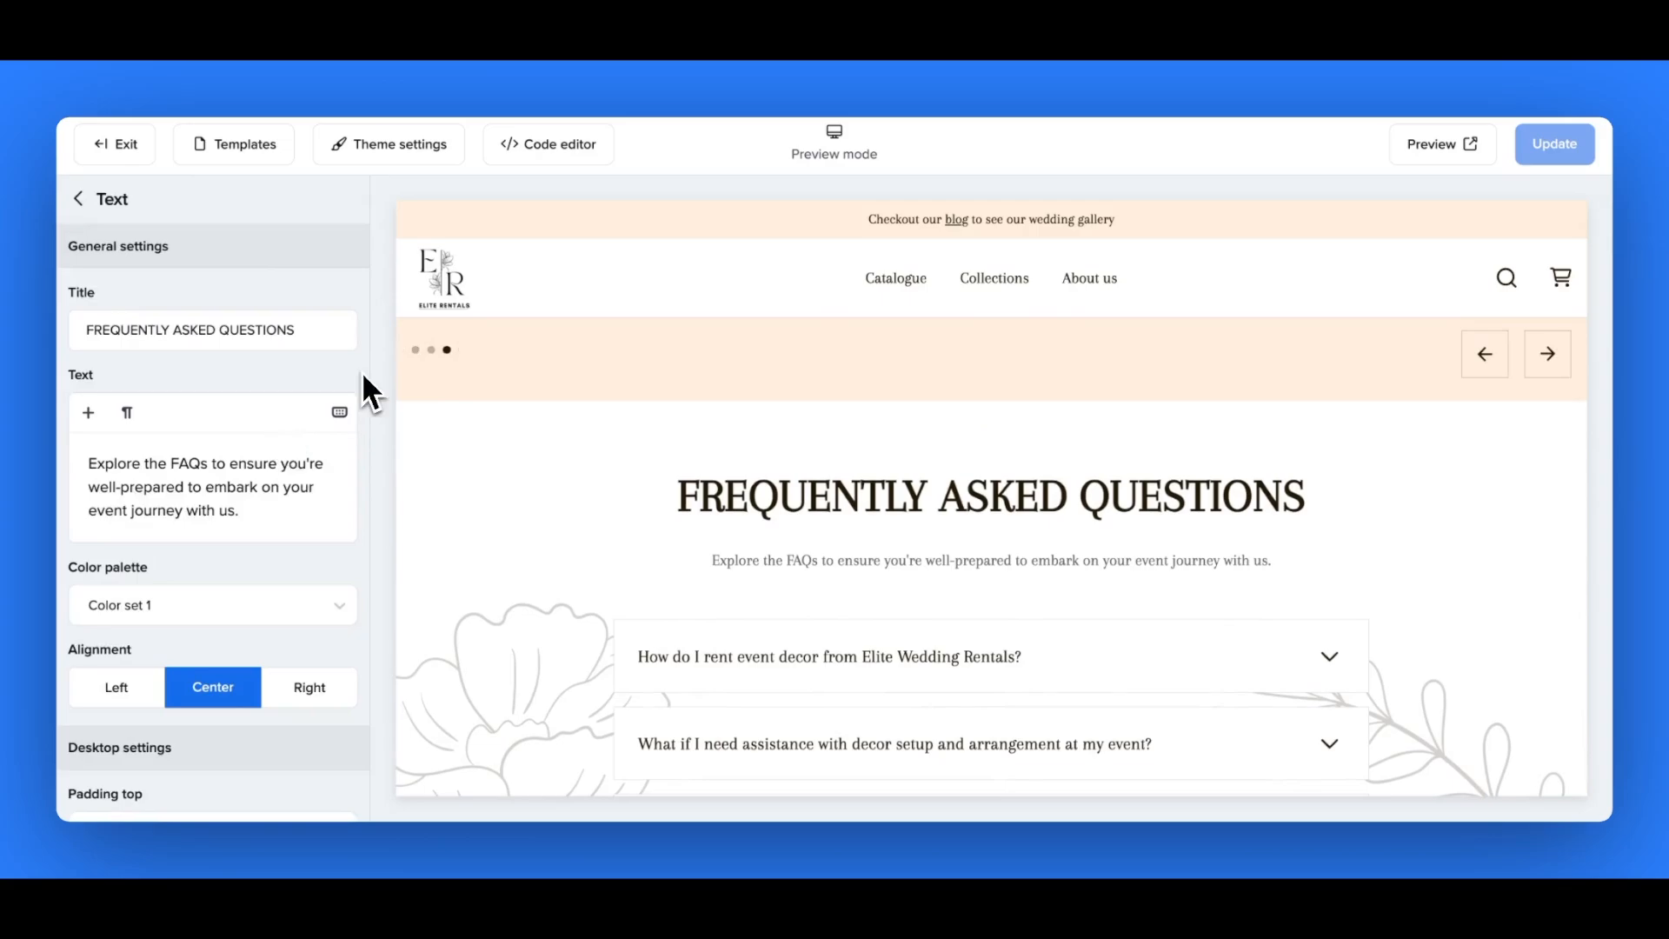
pyautogui.tripleClick(272, 337)
pyautogui.write('Preguntas frecuentes')
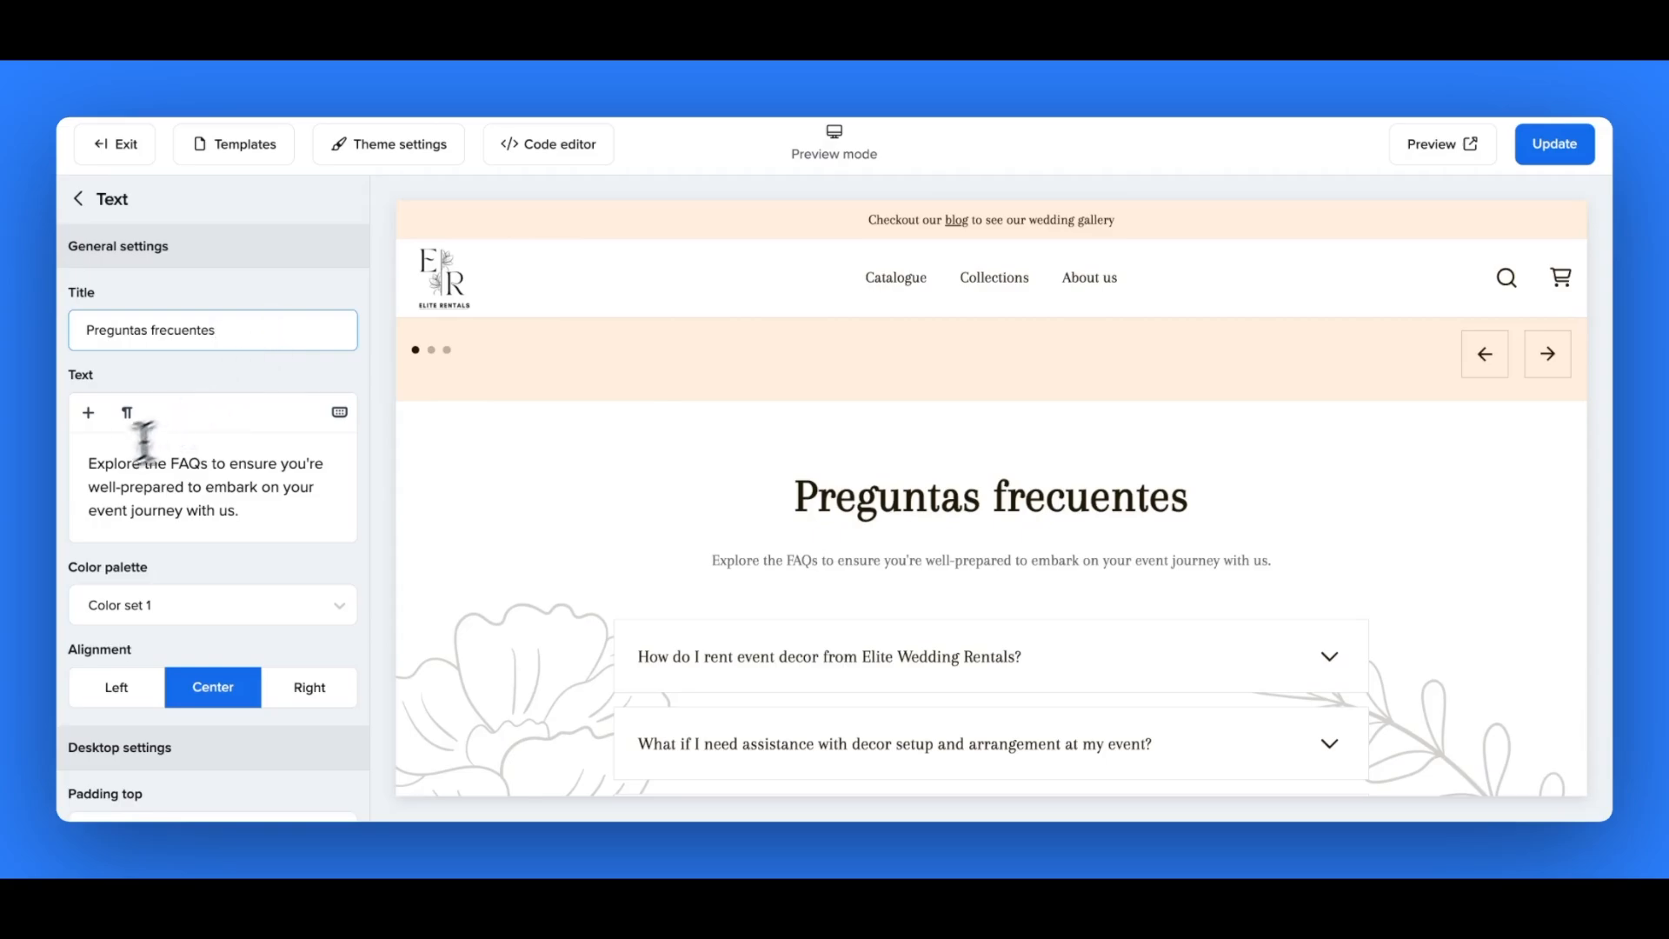
# - Set the FAQ text to "Explore las preguntas frecuentes para asegurarse de estar bien preparado para embarcarse en el viaje de su evento con nosotros." and publish it
pyautogui.moveTo(87, 464)
pyautogui.mouseDown()
pyautogui.moveTo(263, 491)
pyautogui.moveTo(83, 463)
pyautogui.mouseUp()
pyautogui.click(259, 511)
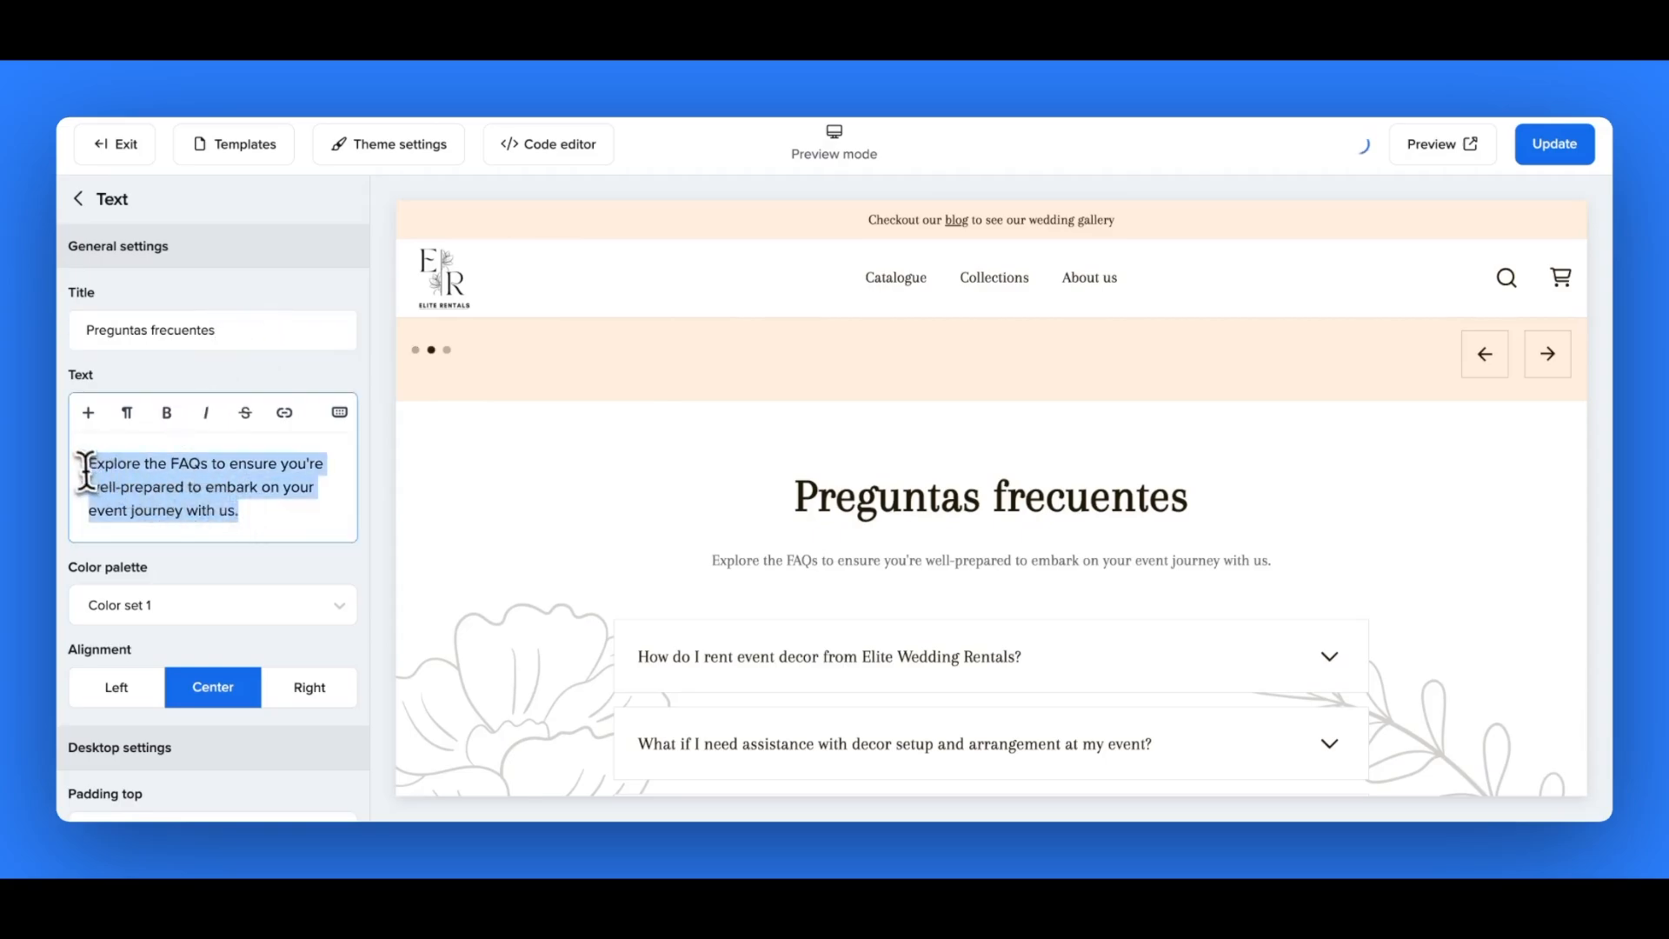
pyautogui.press('BackSpace')
pyautogui.write('Explore las preguntas frecuentes para asegurarse de estar bien preparado para embarcarse en el viaje de su evento con nosotros.')
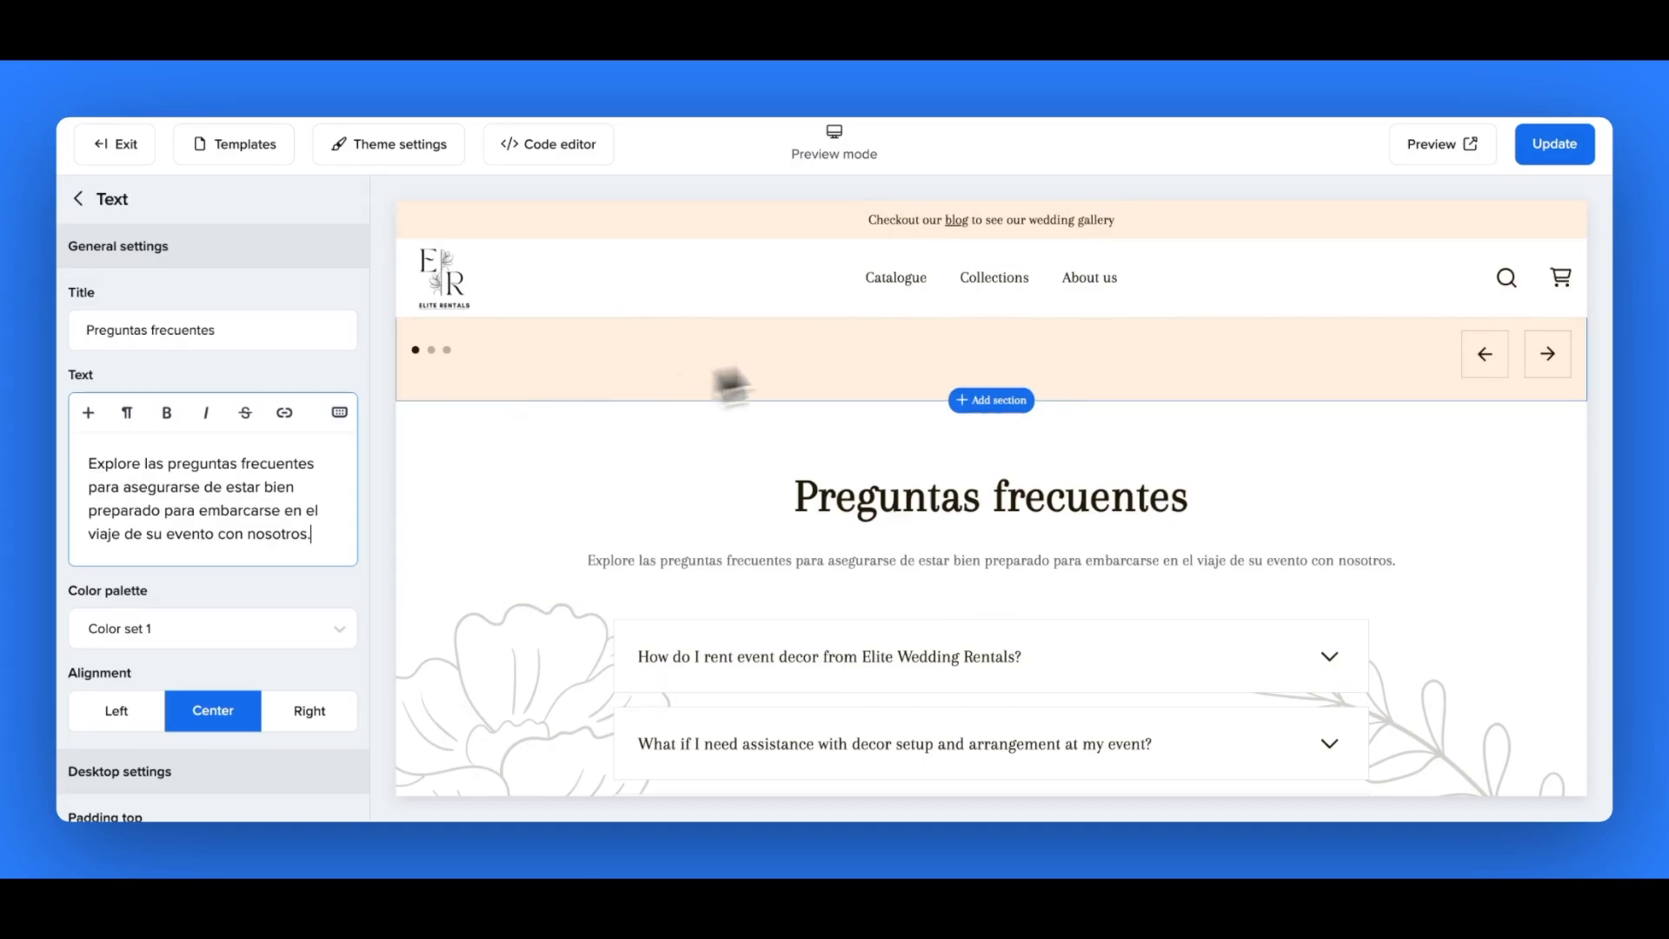
pyautogui.click(1547, 166)
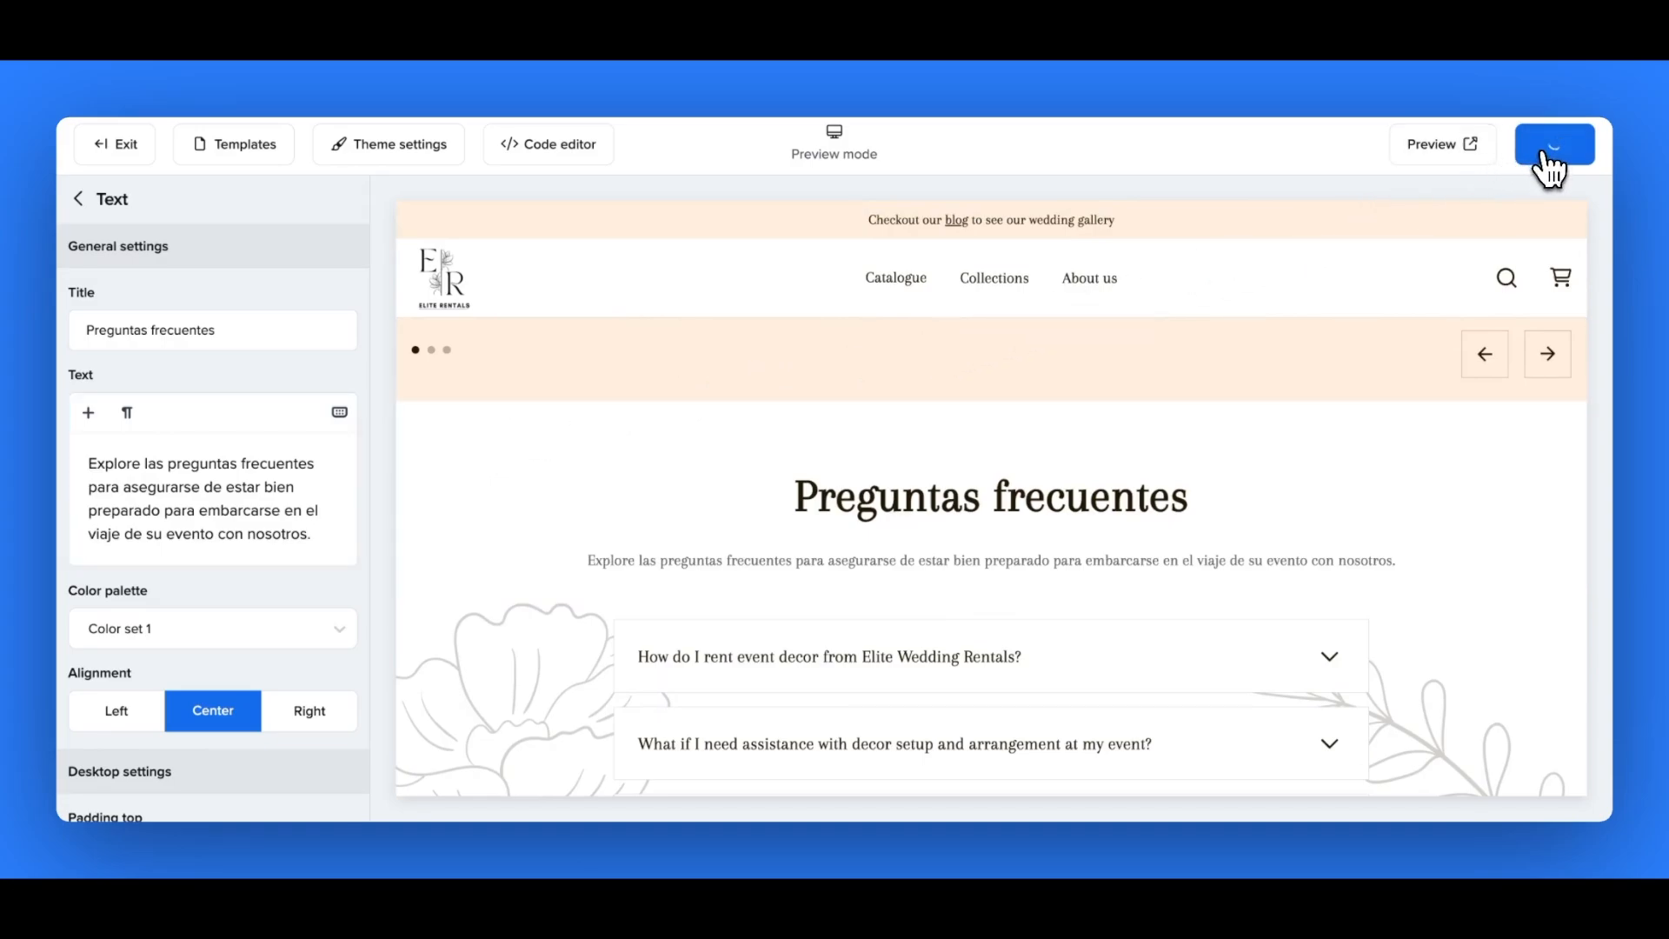